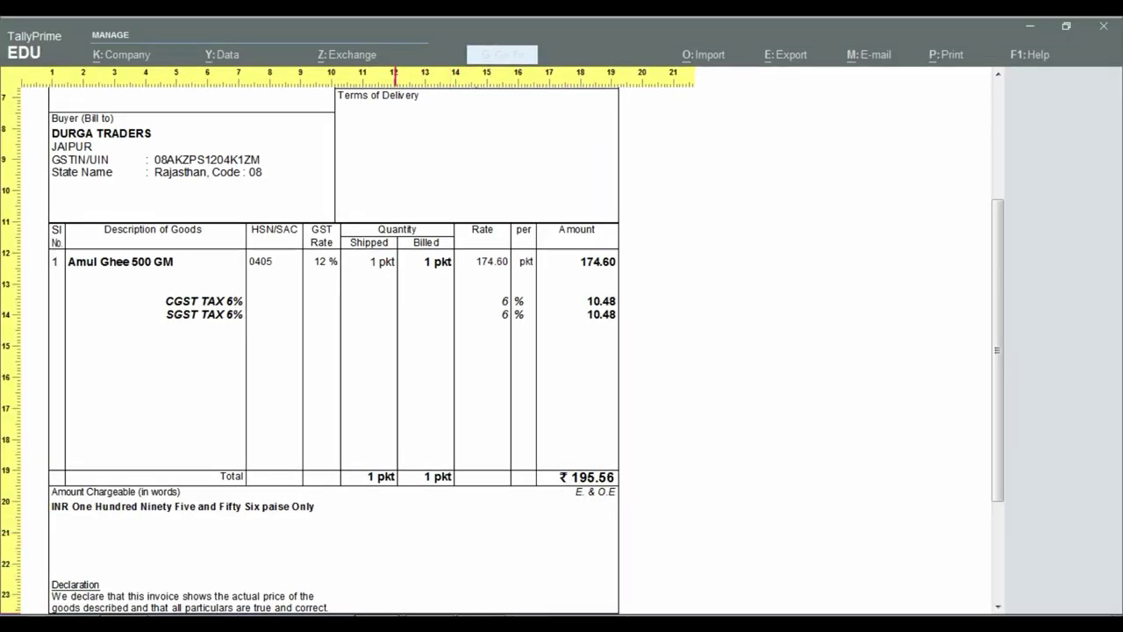
Compare the base currency symbol and formal name fields in the company creation form with the invoice preview's total and amount in words
{"action": "mouse_move", "coordinate": [394, 618]}
{"action": "left_click", "coordinate": [368, 590]}
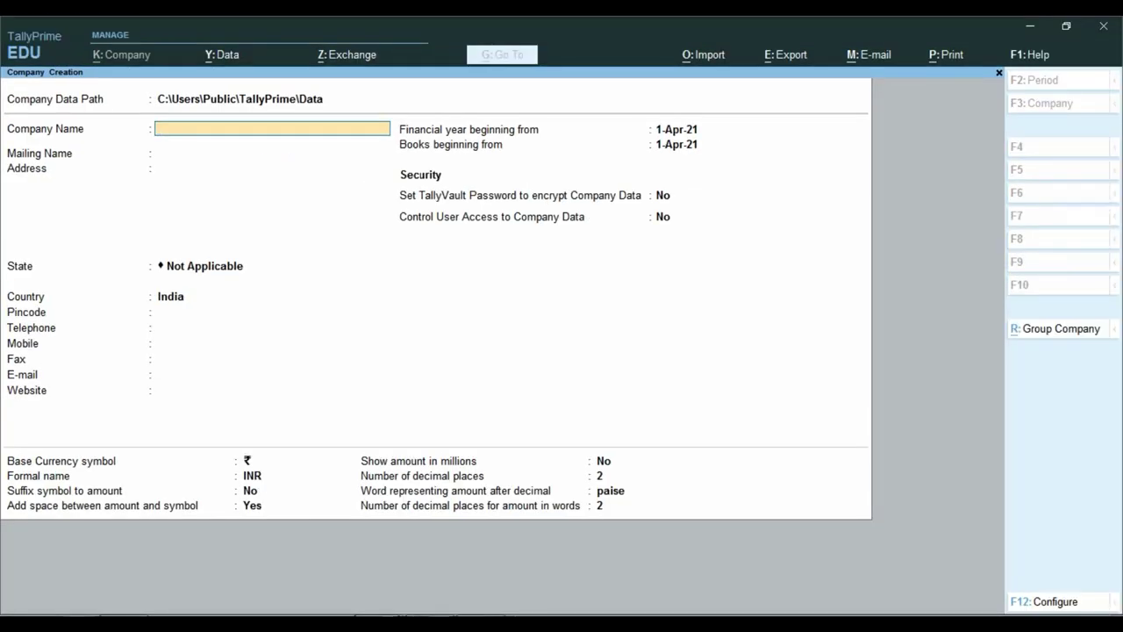
{"action": "mouse_move", "coordinate": [378, 624]}
{"action": "left_click", "coordinate": [379, 588]}
{"action": "scroll", "coordinate": [225, 521], "scroll_direction": "down", "scroll_amount": 2}
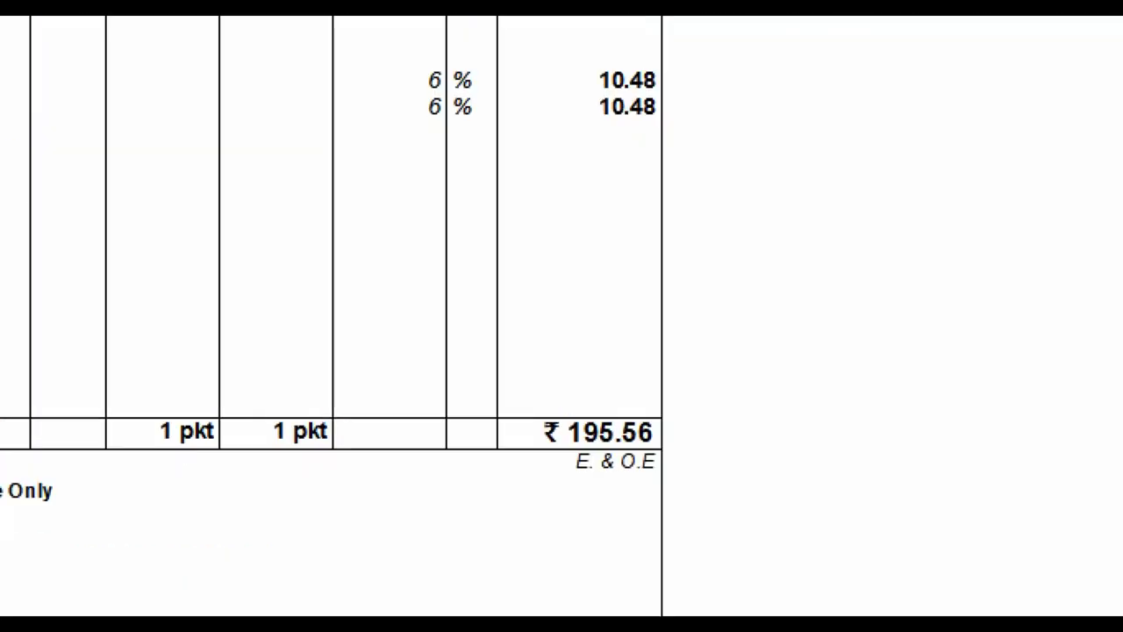
{"action": "left_click", "coordinate": [571, 431]}
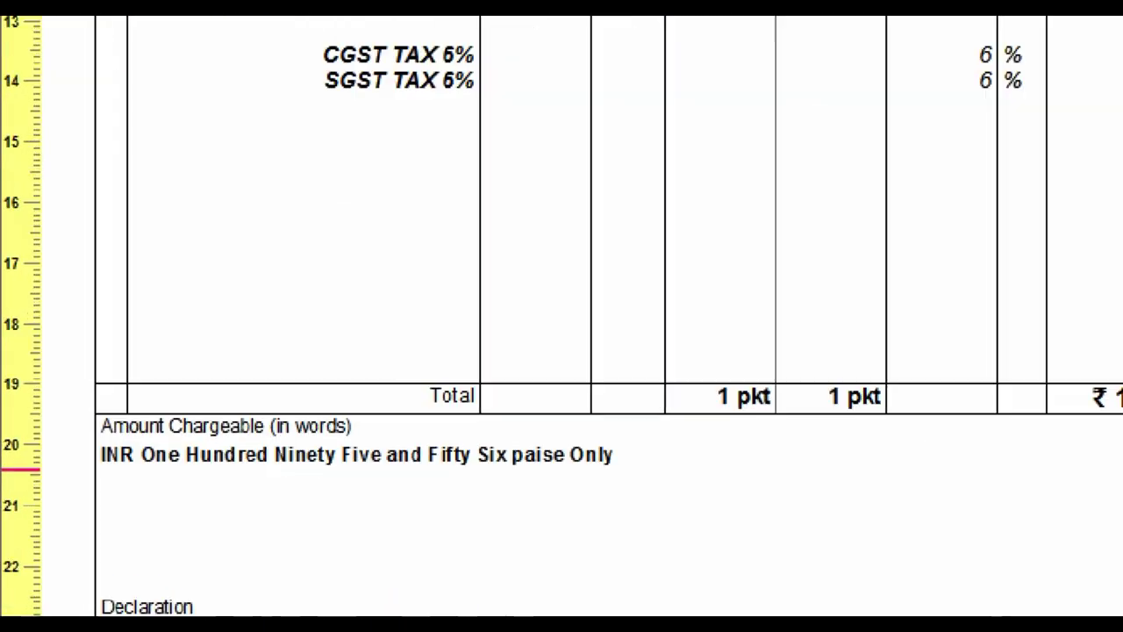
{"action": "left_click", "coordinate": [87, 467]}
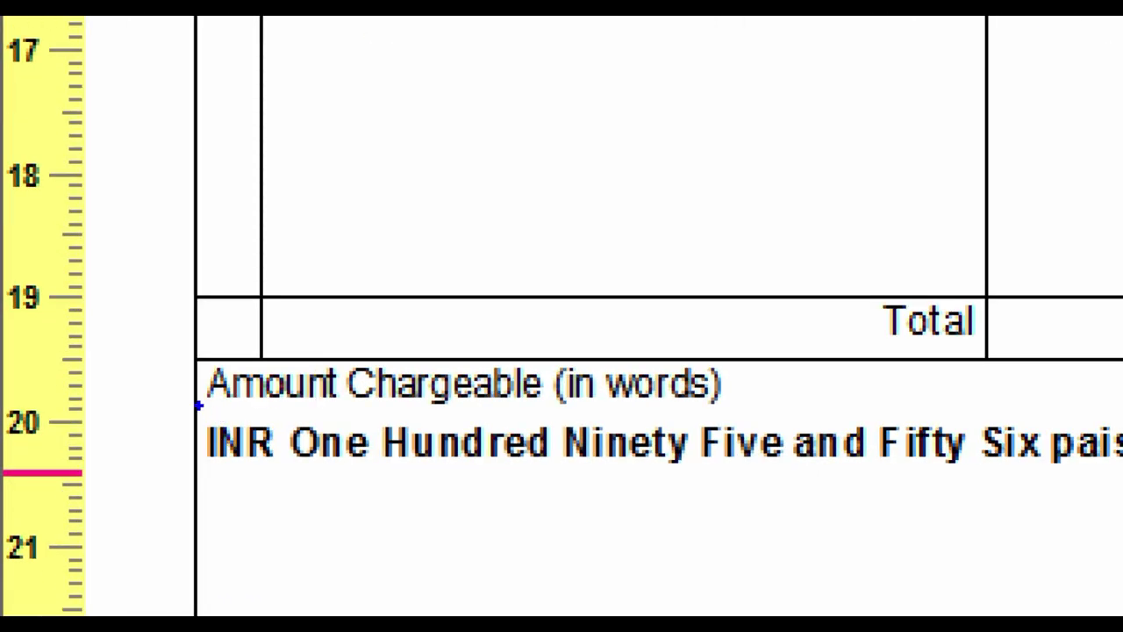
{"action": "left_click", "coordinate": [49, 451]}
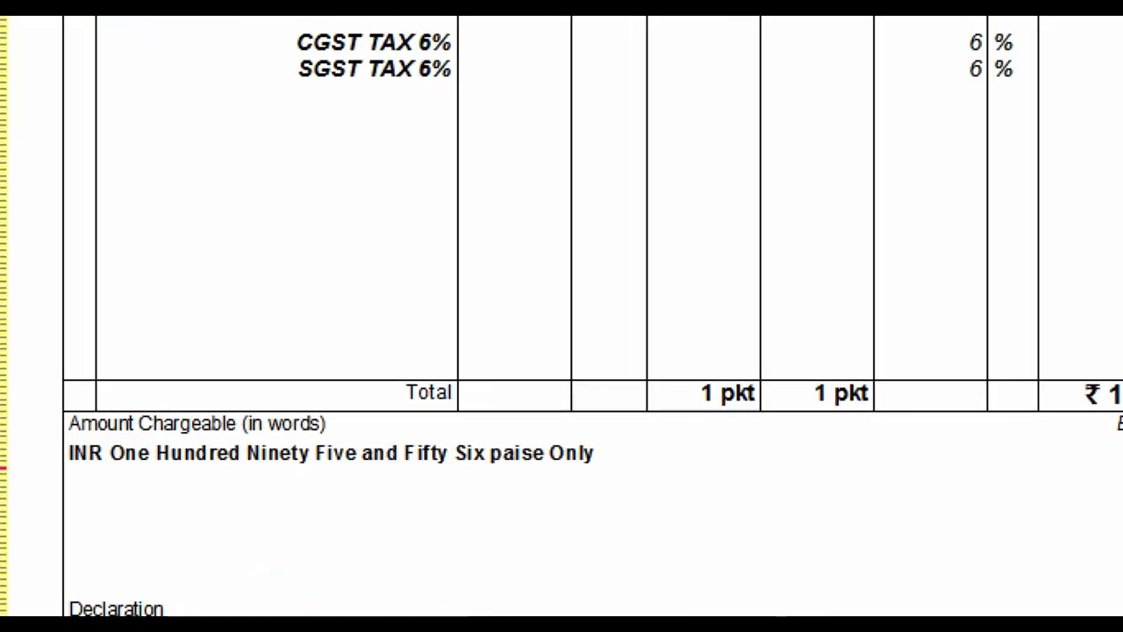
{"action": "left_click", "coordinate": [59, 465]}
{"action": "left_click_drag", "start_coordinate": [44, 439], "coordinate": [107, 470]}
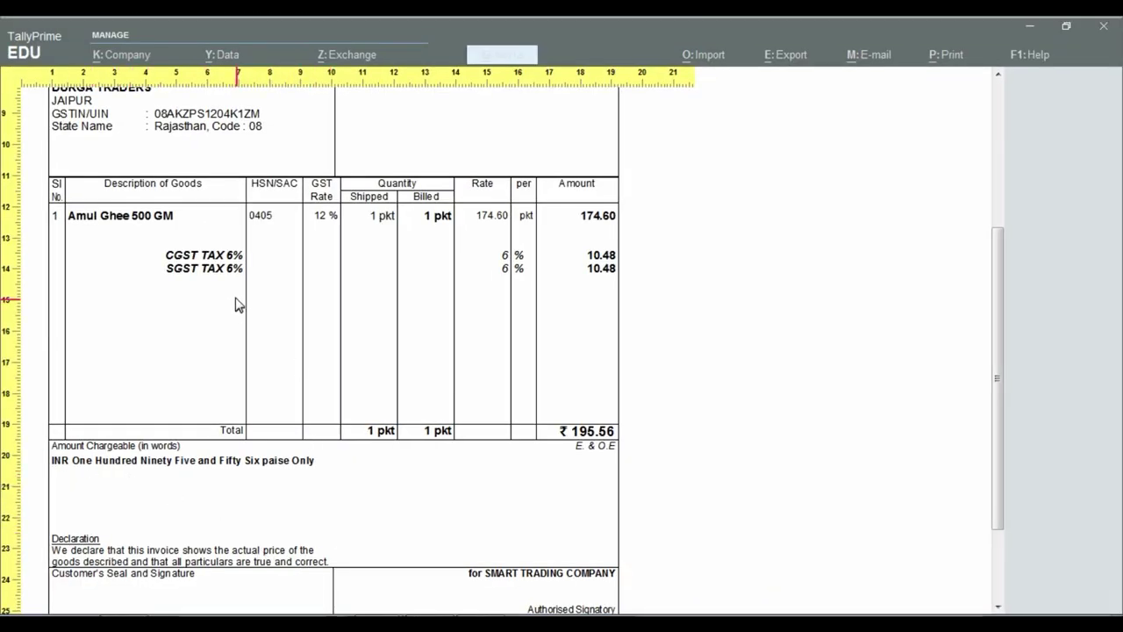
Close the invoice preview, return to the Gateway of Tally and open SMART TRADING COMPANY for alteration
{"action": "key", "text": "Escape"}
{"action": "key", "text": "Escape"}
{"action": "key", "text": "Escape"}
{"action": "key", "text": "Escape"}
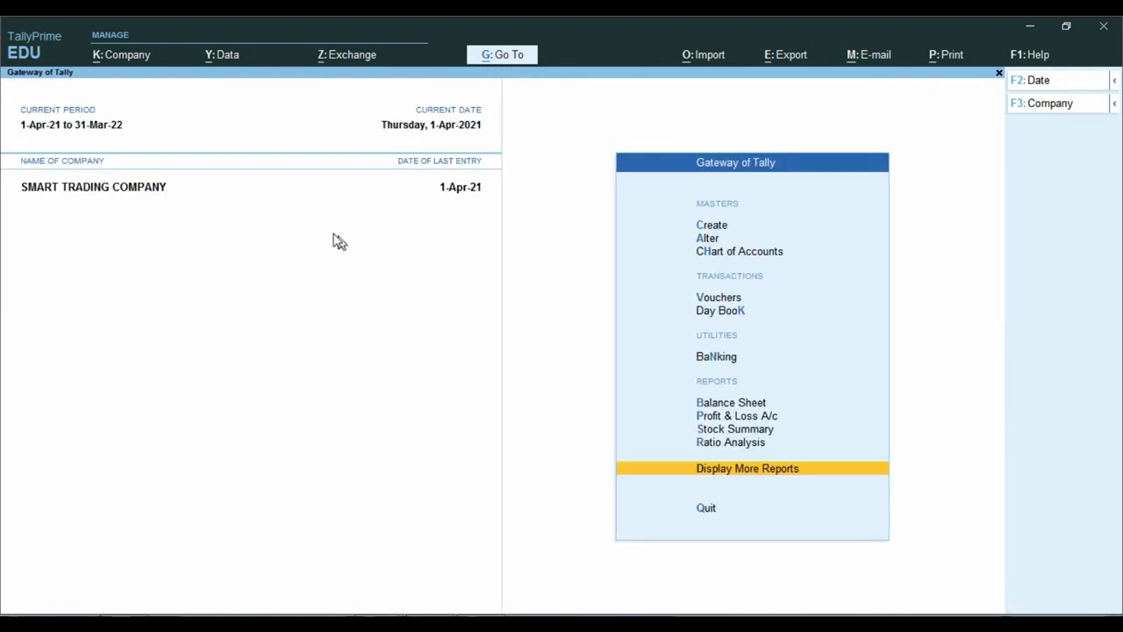
{"action": "key", "text": "Escape"}
{"action": "key", "text": "Escape"}
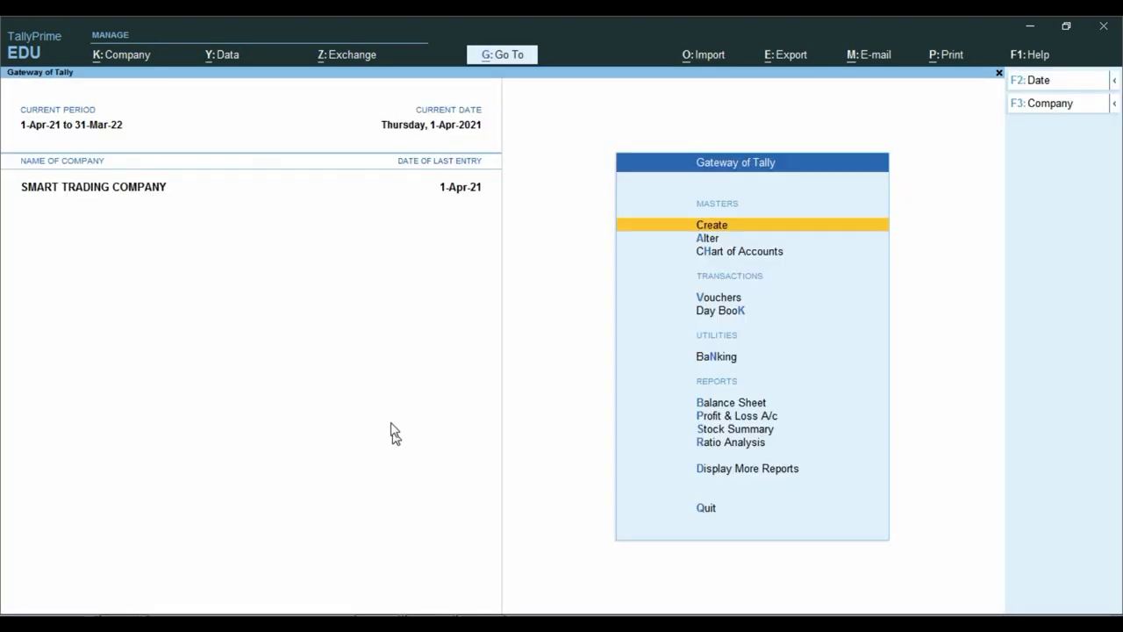
{"action": "left_click", "coordinate": [139, 56]}
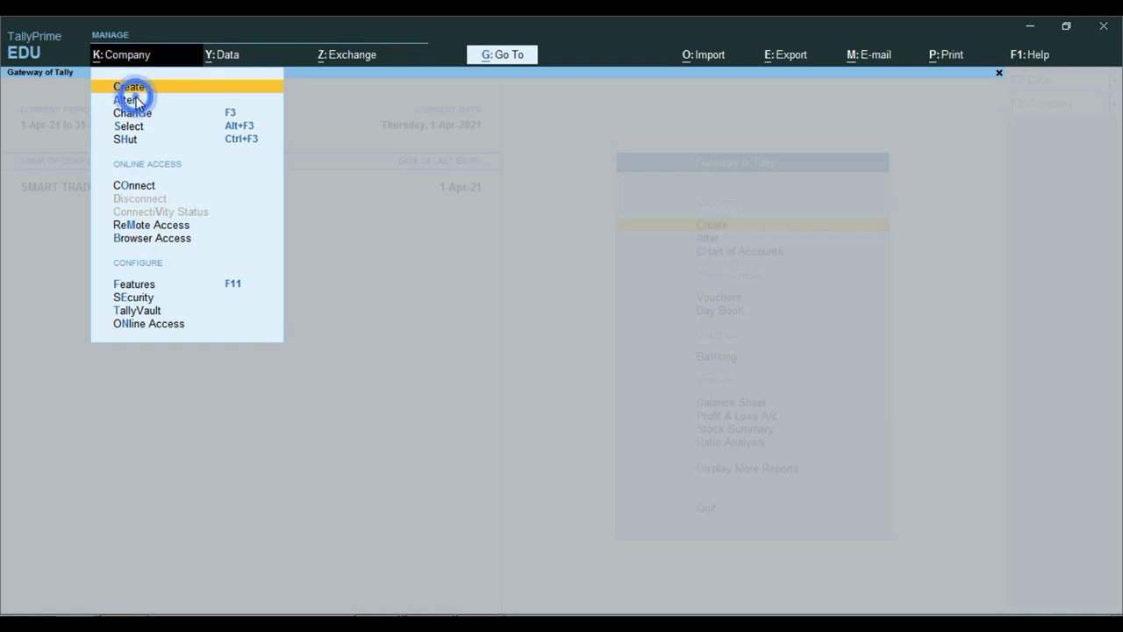
{"action": "left_click", "coordinate": [131, 100]}
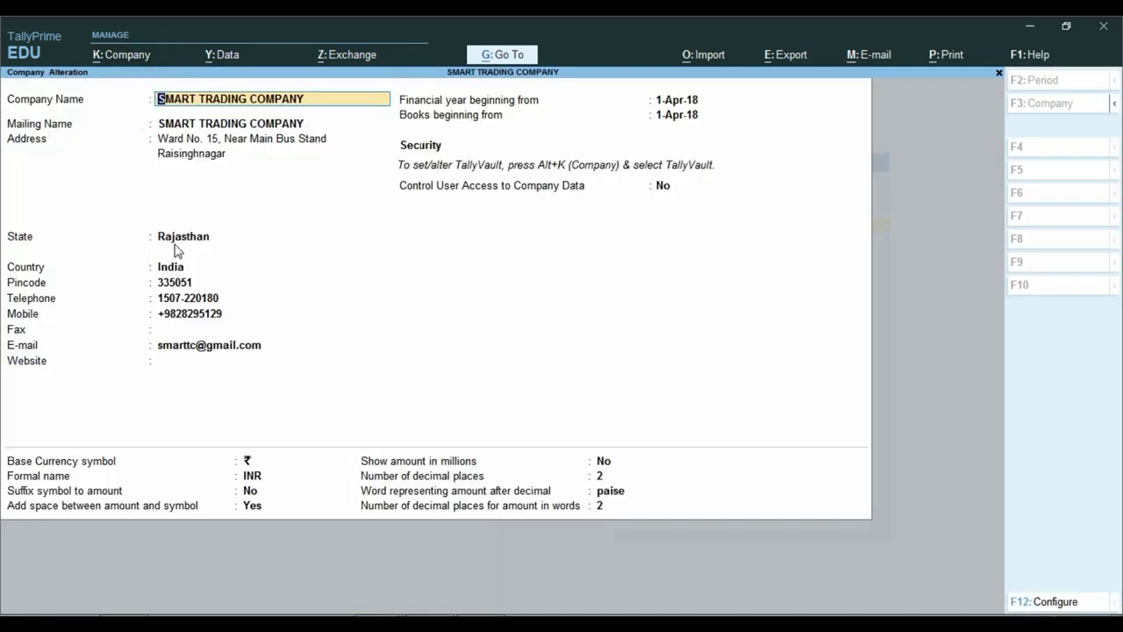
Set the base currency's formal name to VIs and save the company alteration
{"action": "left_click", "coordinate": [259, 479]}
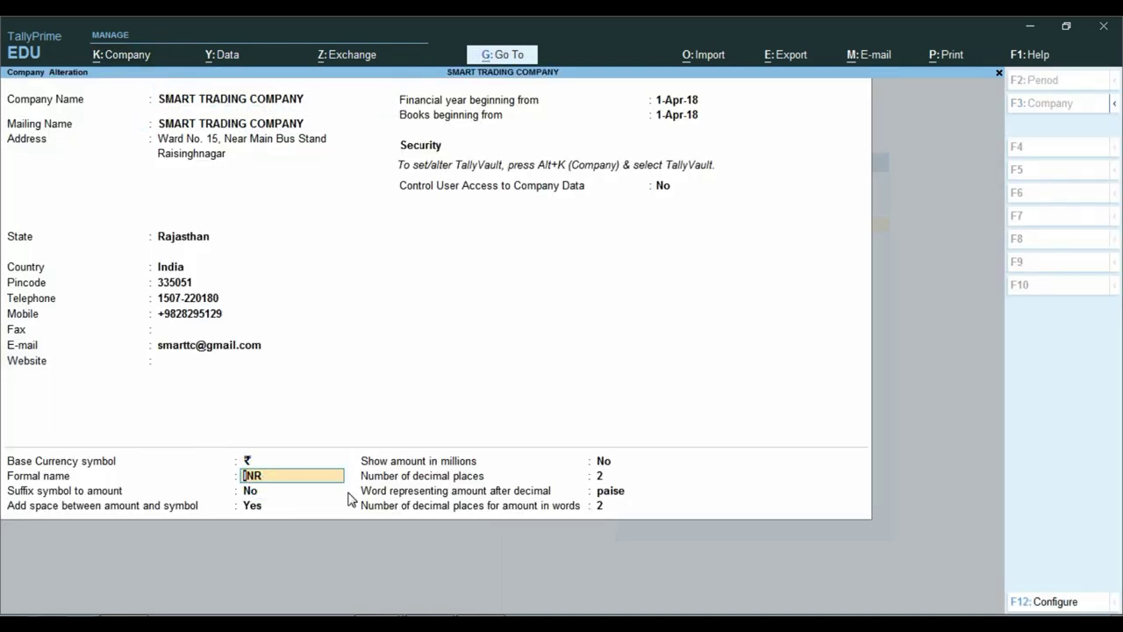
{"action": "type", "text": "IN"}
{"action": "key", "text": "Return"}
{"action": "key", "text": "Return"}
{"action": "key", "text": "Return"}
{"action": "key", "text": "Return"}
{"action": "key", "text": "Return"}
{"action": "key", "text": "Return"}
{"action": "key", "text": "Return"}
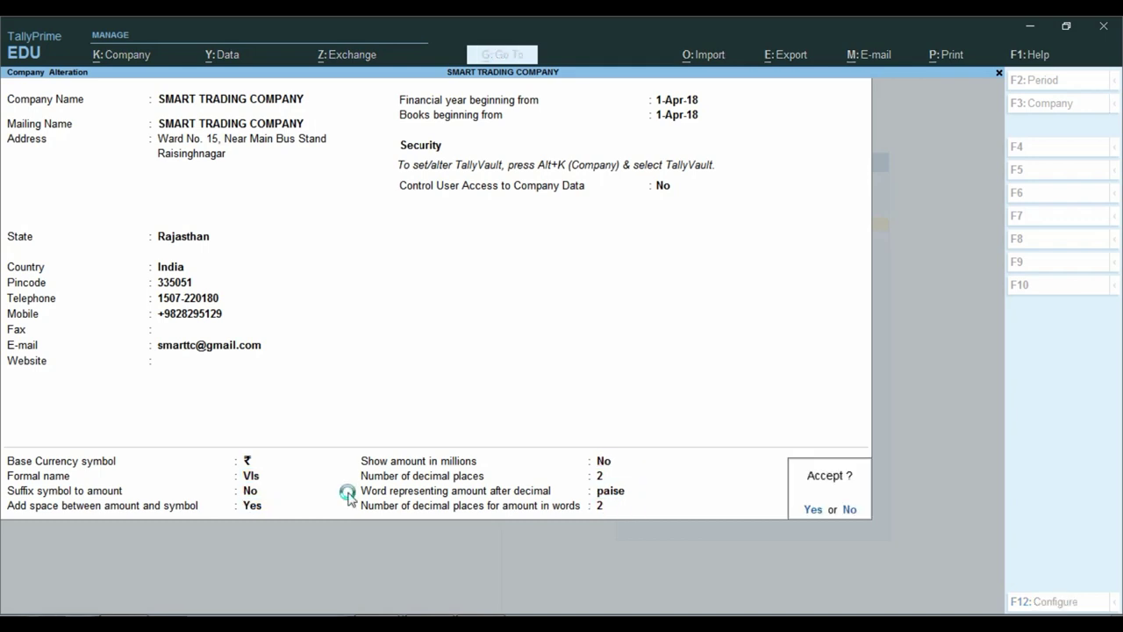
{"action": "key", "text": "Return"}
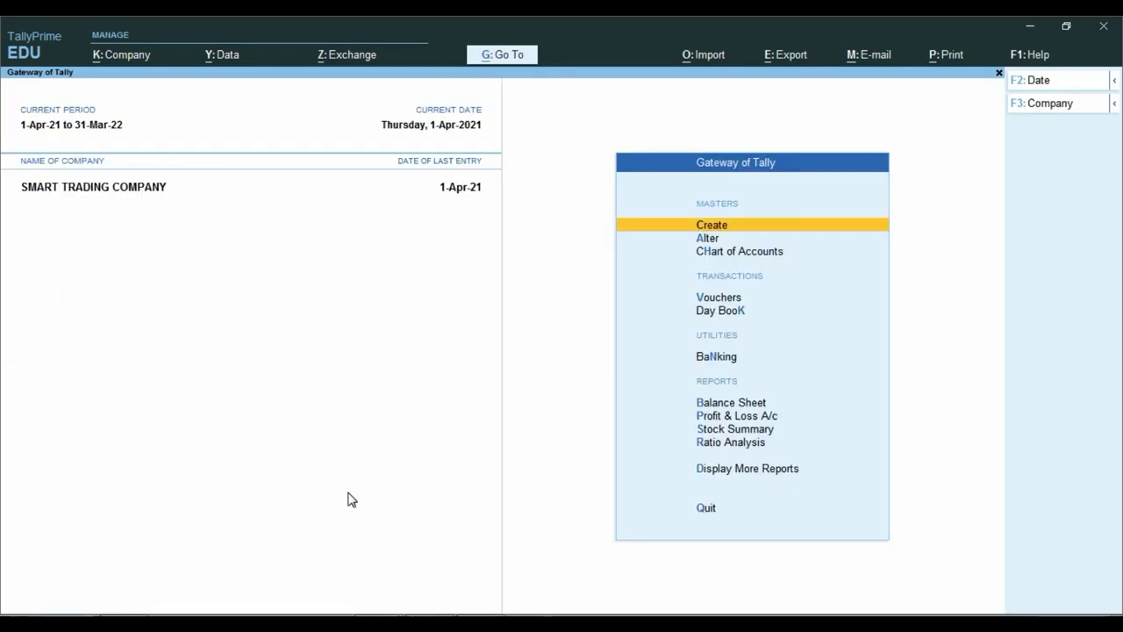
Open sales voucher 001 from the Day Book and examine the amount in words in its zoomed print preview
{"action": "key", "text": "d"}
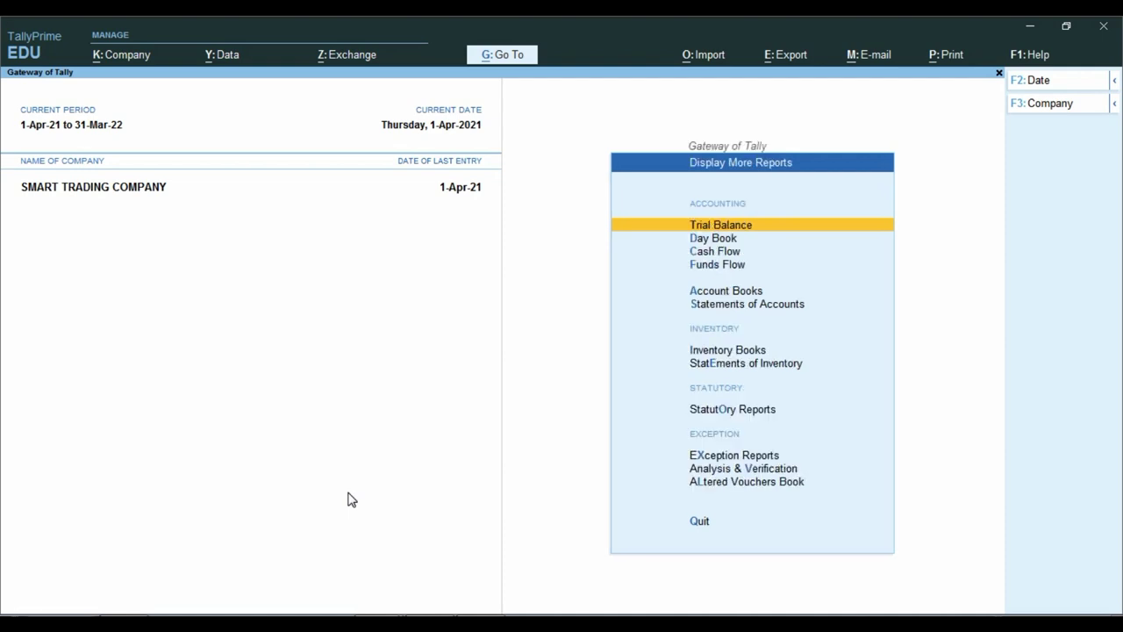
{"action": "key", "text": "d"}
{"action": "key", "text": "Return"}
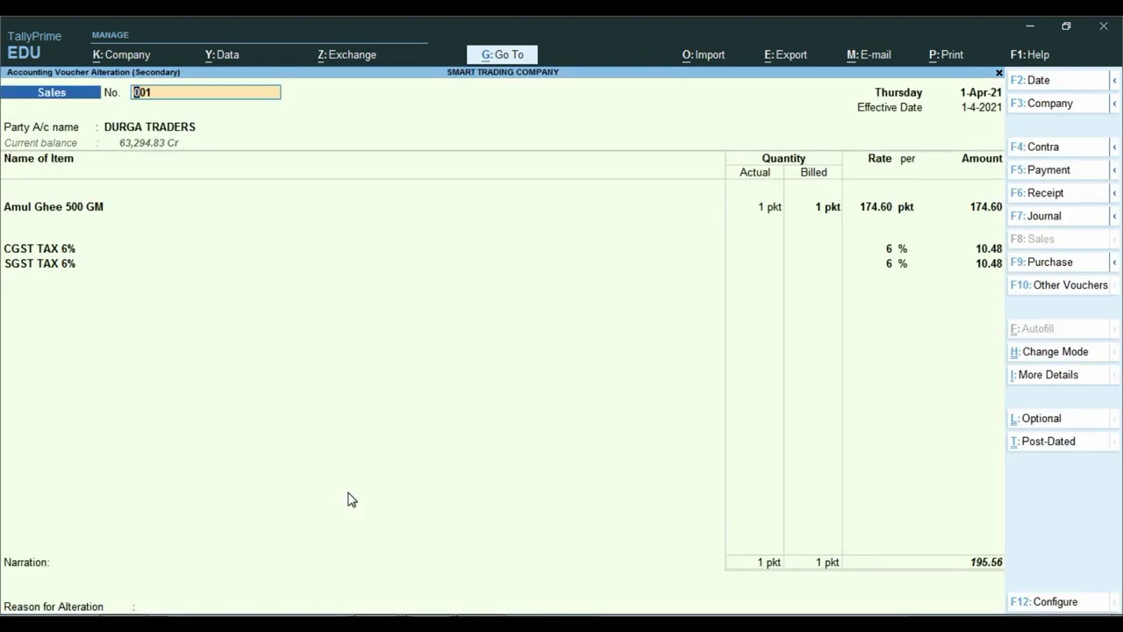
{"action": "key", "text": "ctrl+p"}
{"action": "key", "text": "i"}
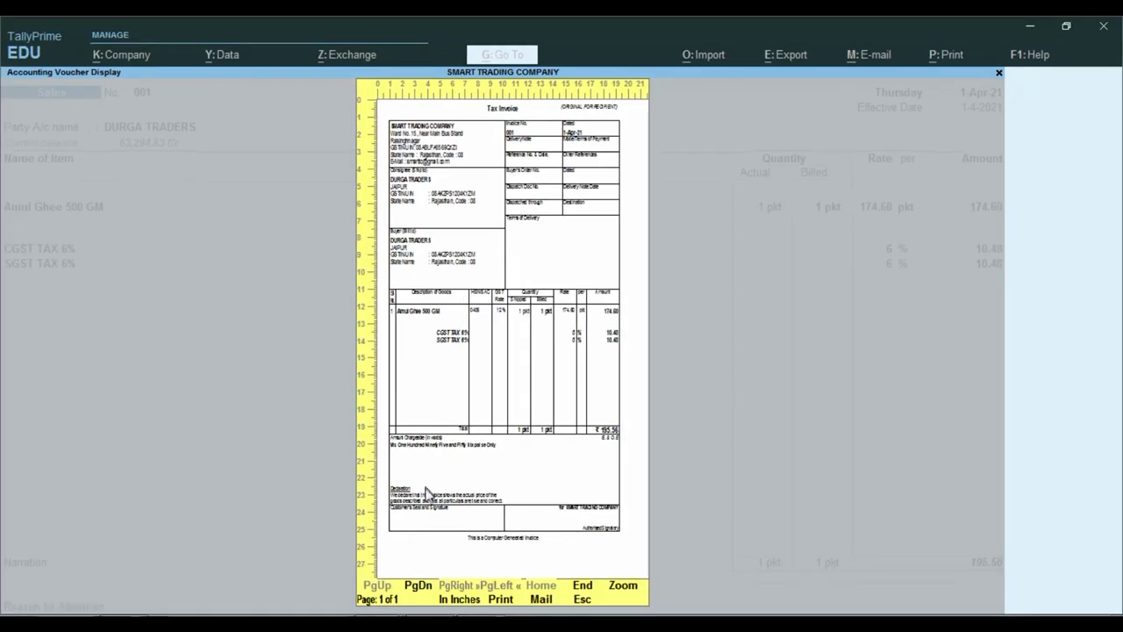
{"action": "key", "text": "z"}
{"action": "scroll", "coordinate": [328, 491], "scroll_direction": "down", "scroll_amount": 5}
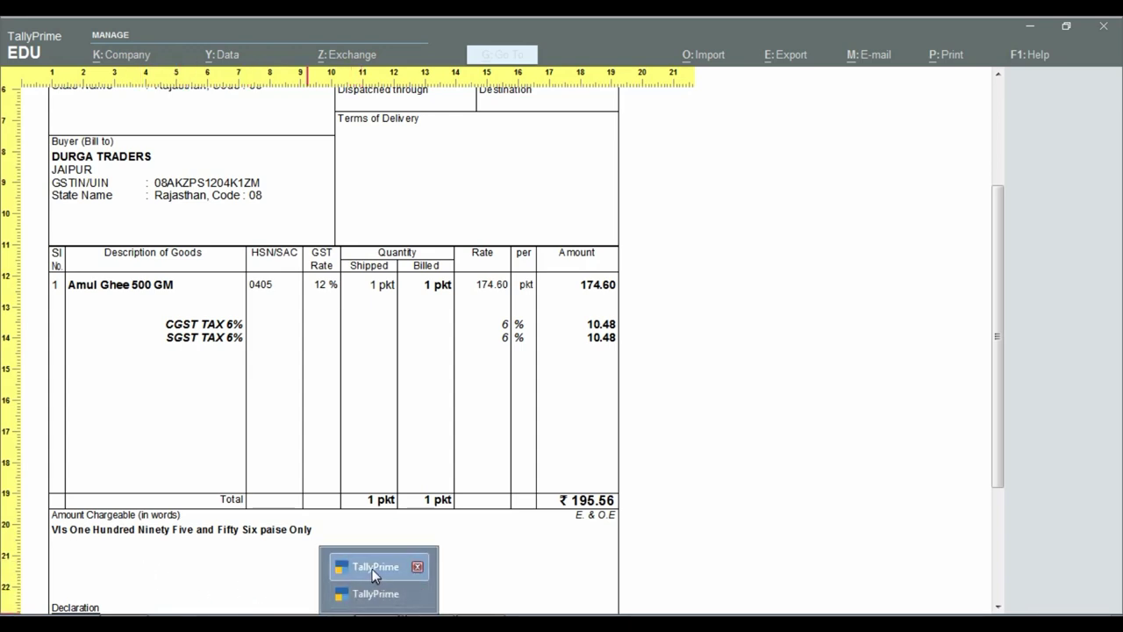
Compare the Suffix symbol to amount setting in the company creation form with the rupee symbol's placement in the invoice total
{"action": "left_click", "coordinate": [372, 569]}
{"action": "mouse_move", "coordinate": [393, 613]}
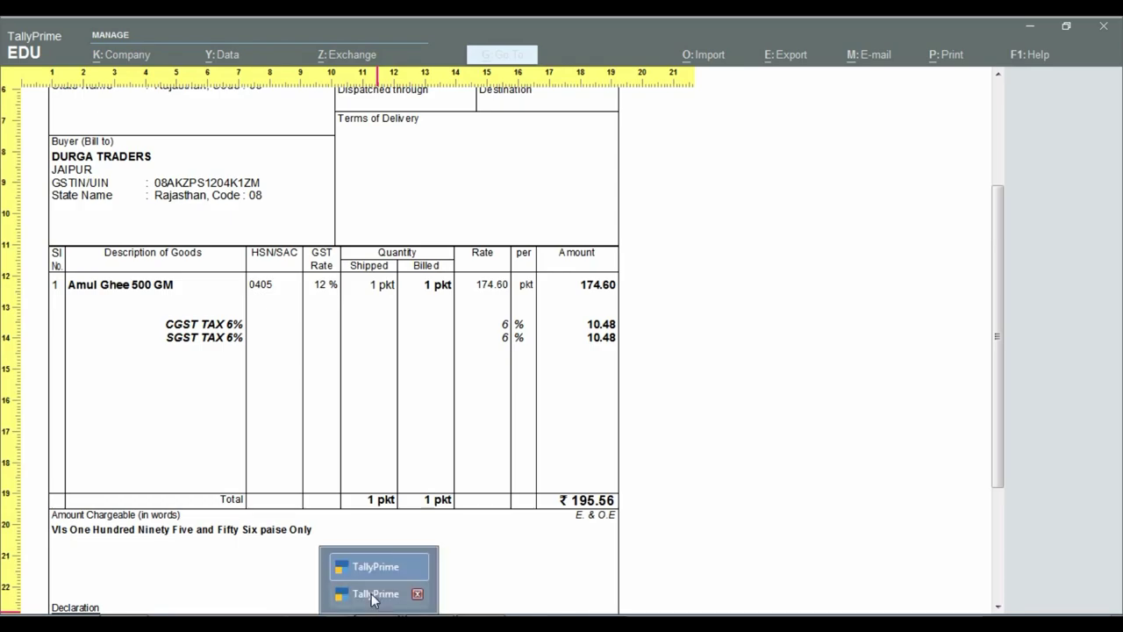
{"action": "left_click", "coordinate": [372, 593]}
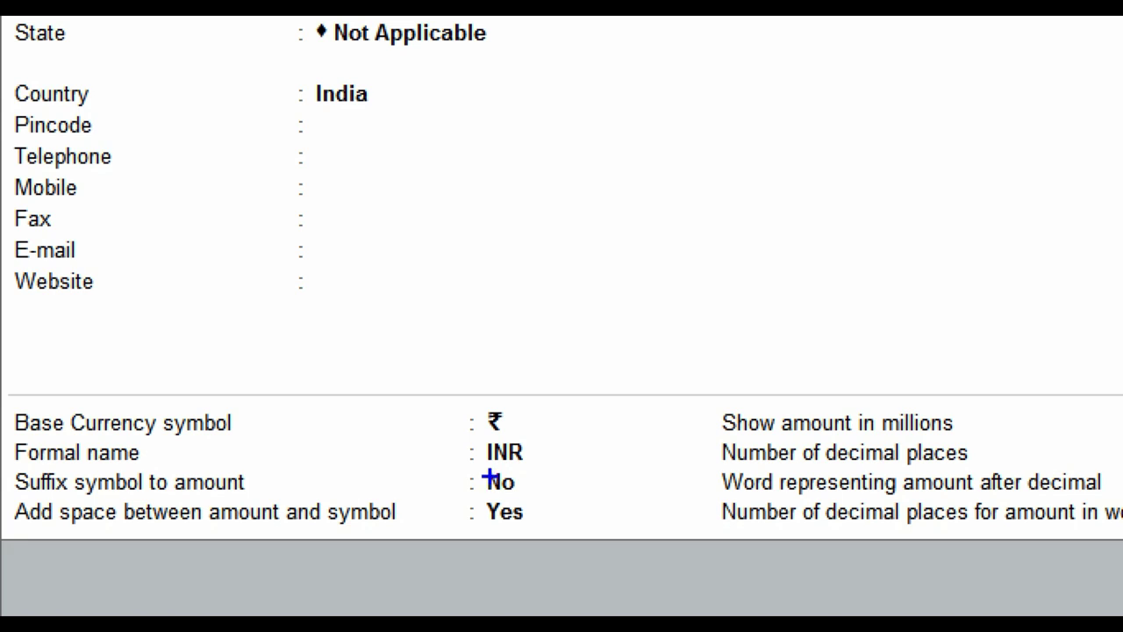
{"action": "left_click", "coordinate": [236, 481]}
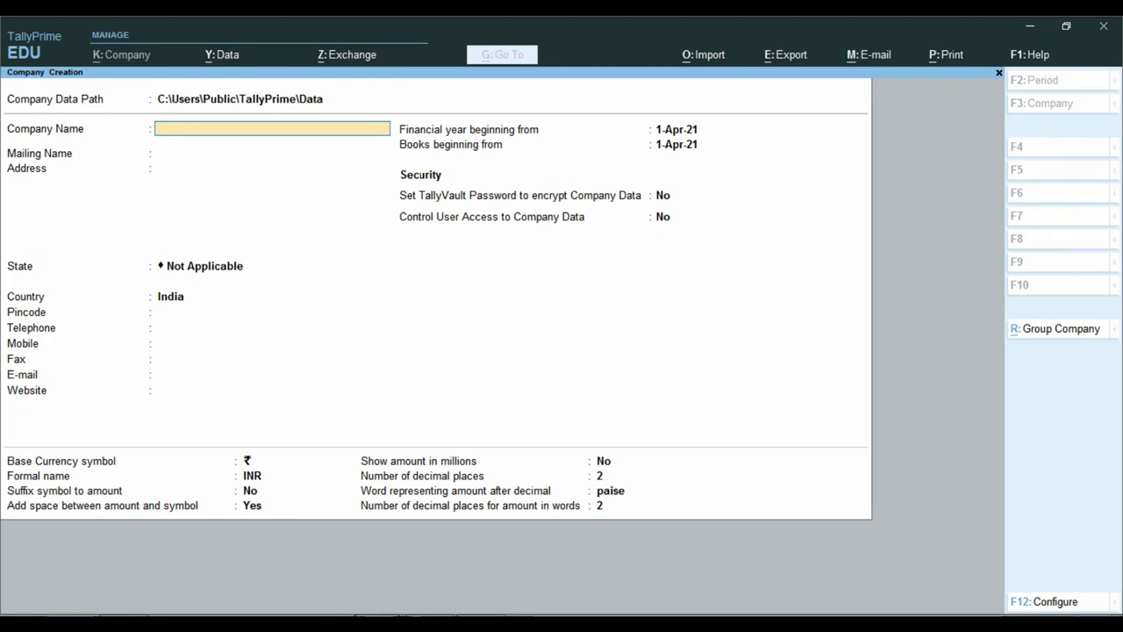
{"action": "mouse_move", "coordinate": [388, 612]}
{"action": "left_click", "coordinate": [380, 569]}
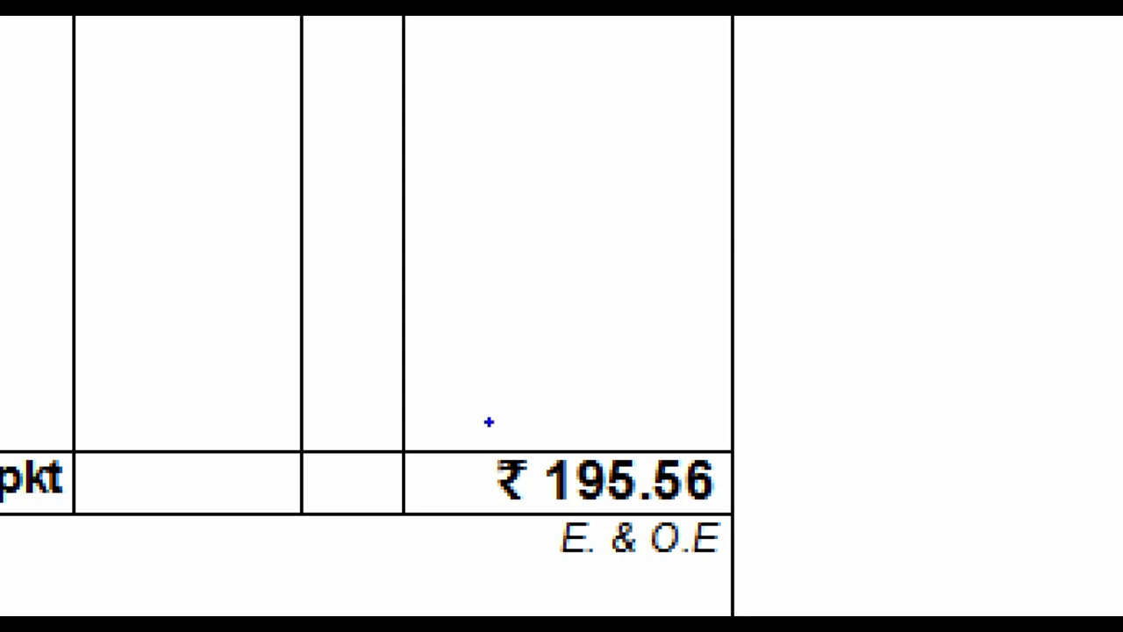
{"action": "mouse_move", "coordinate": [469, 425]}
{"action": "left_mouse_down"}
{"action": "mouse_move", "coordinate": [517, 512]}
{"action": "mouse_move", "coordinate": [544, 534]}
{"action": "left_mouse_up"}
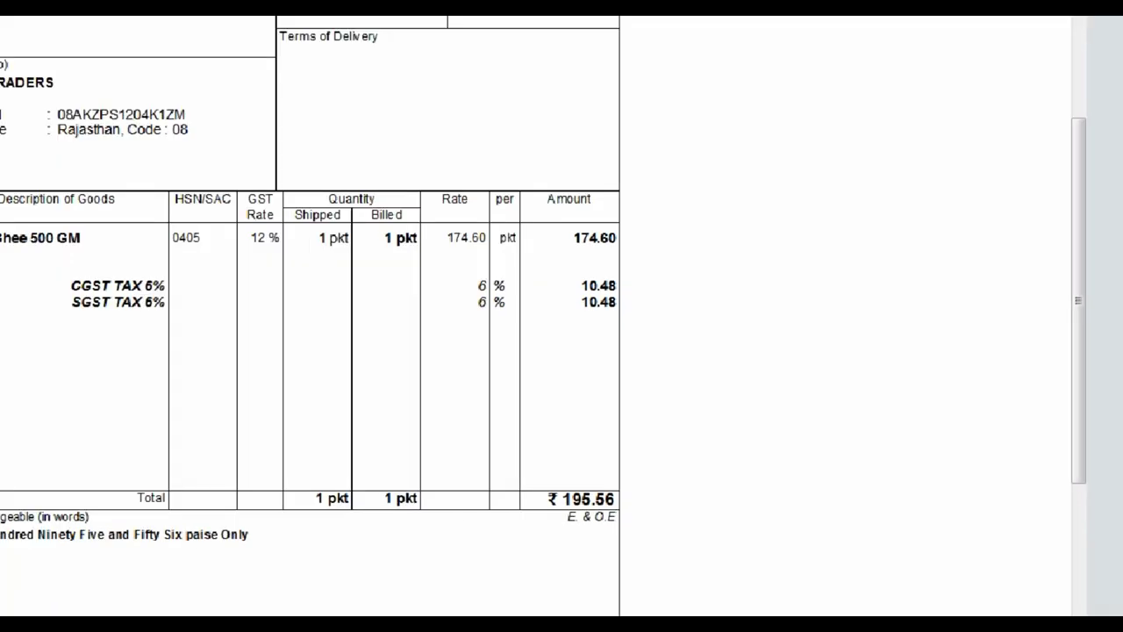
{"action": "mouse_move", "coordinate": [619, 469]}
{"action": "left_mouse_down"}
{"action": "mouse_move", "coordinate": [627, 504]}
{"action": "mouse_move", "coordinate": [676, 511]}
{"action": "left_mouse_up"}
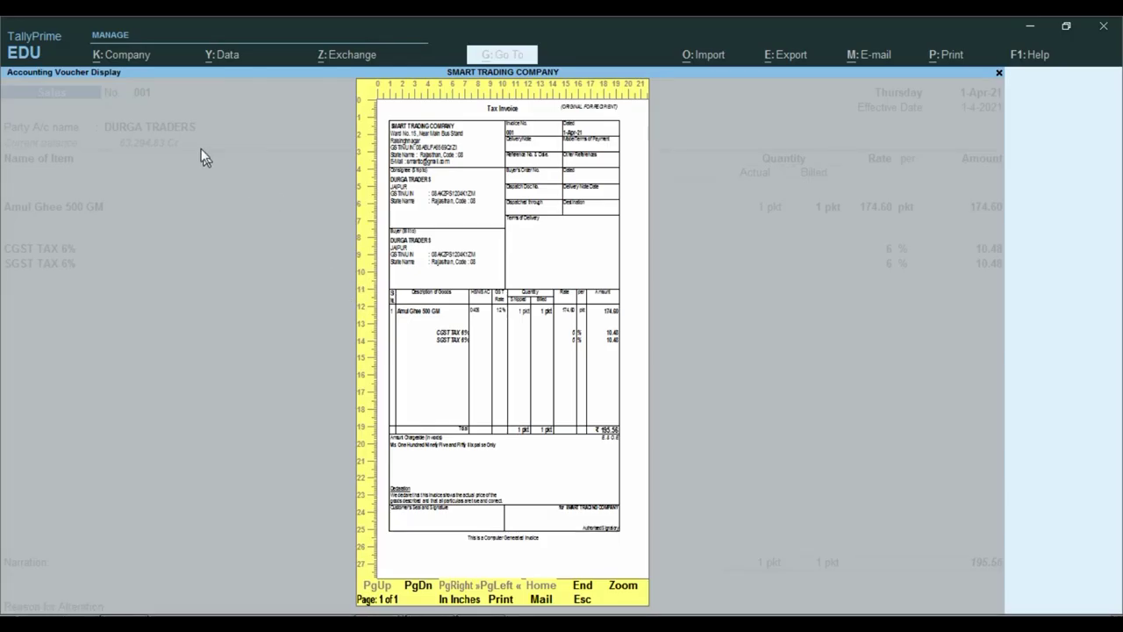
Leave the invoice preview and voucher, and reopen SMART TRADING COMPANY for alteration
{"action": "key", "text": "Escape"}
{"action": "key", "text": "Escape"}
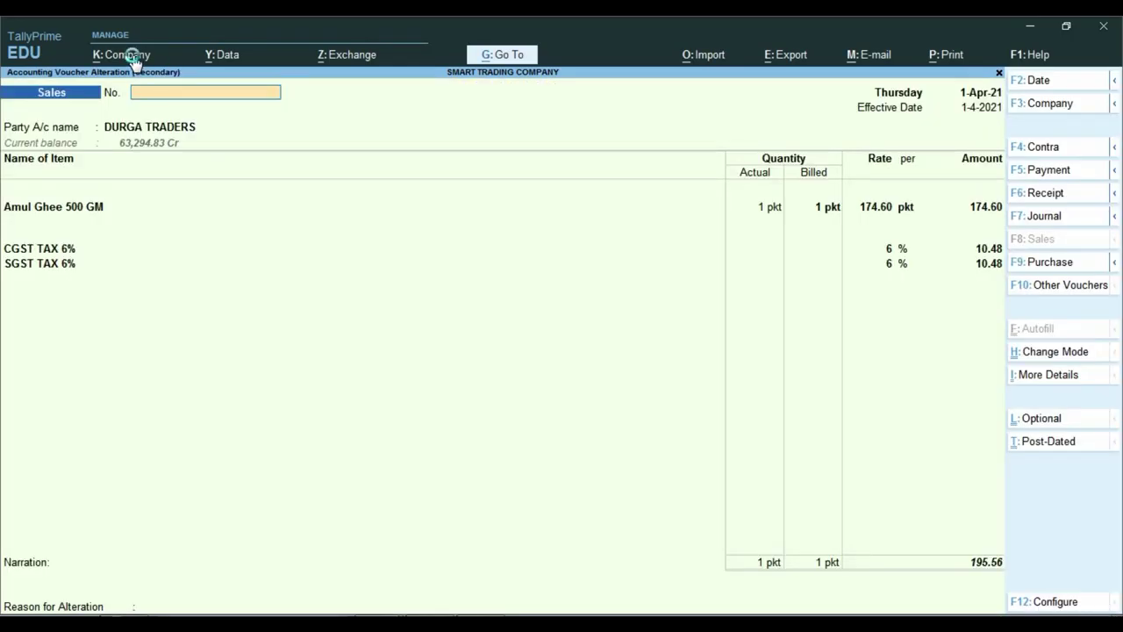
{"action": "key", "text": "Escape"}
{"action": "key", "text": "Escape"}
{"action": "key", "text": "Escape"}
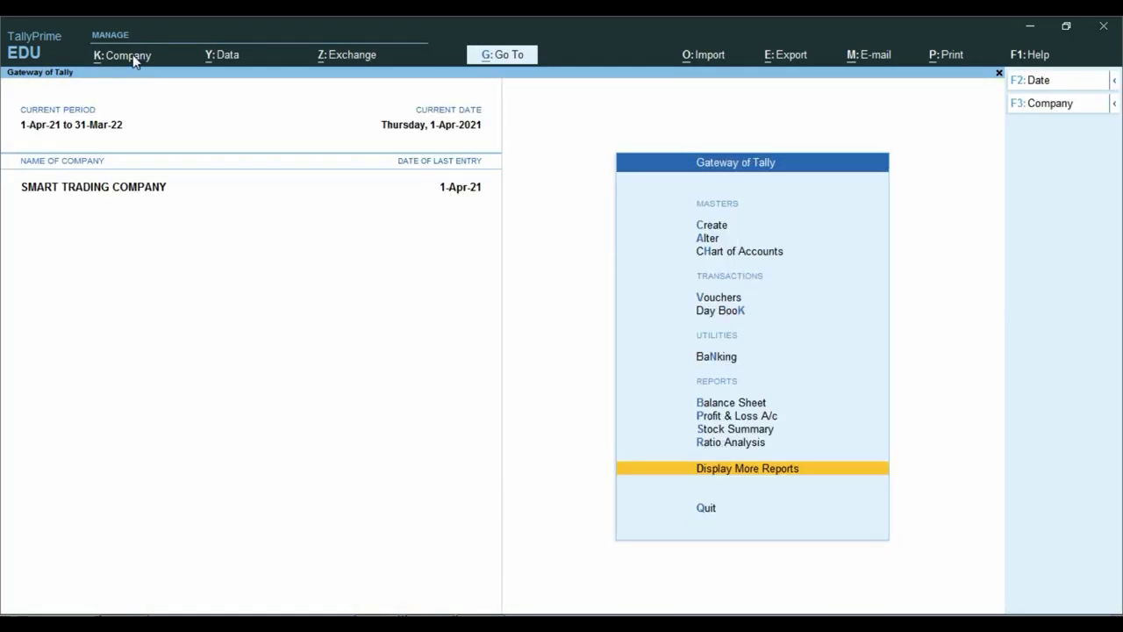
{"action": "left_click", "coordinate": [133, 54]}
{"action": "left_click", "coordinate": [158, 95]}
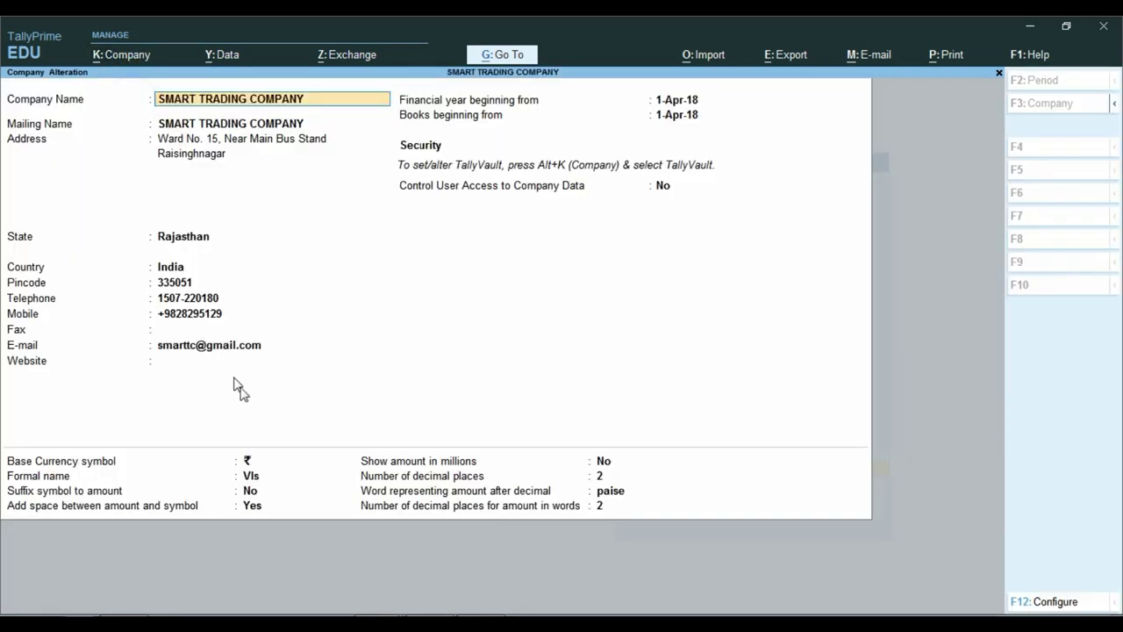
Set Suffix symbol to amount to Yes and save the company alteration
{"action": "left_click", "coordinate": [260, 496]}
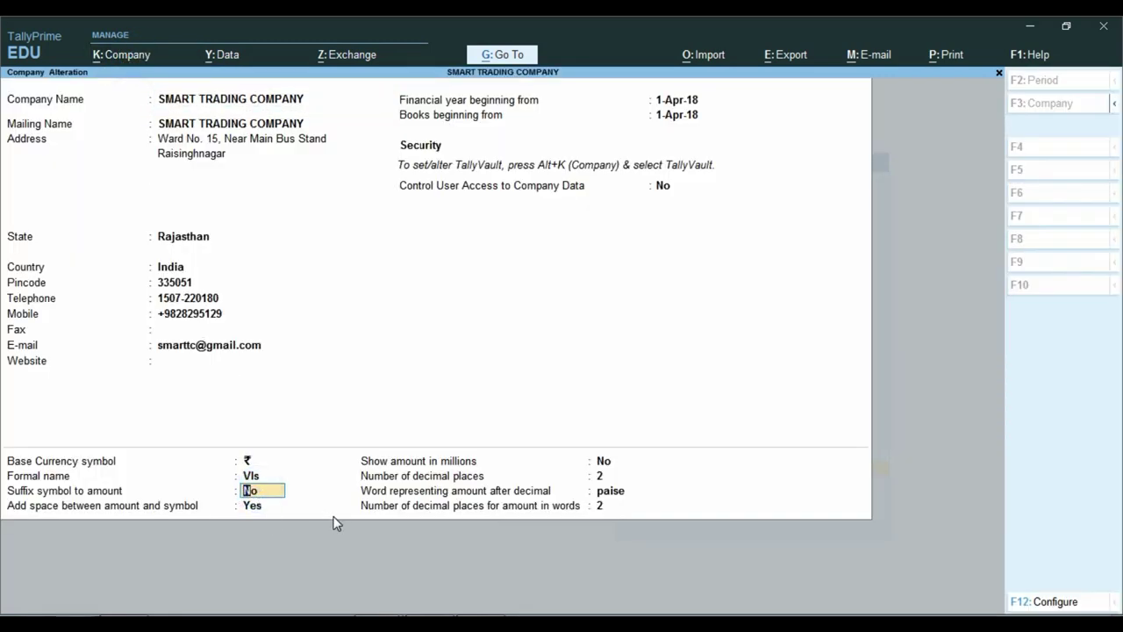
{"action": "type", "text": "y"}
{"action": "key", "text": "Return"}
{"action": "key", "text": "ctrl+a"}
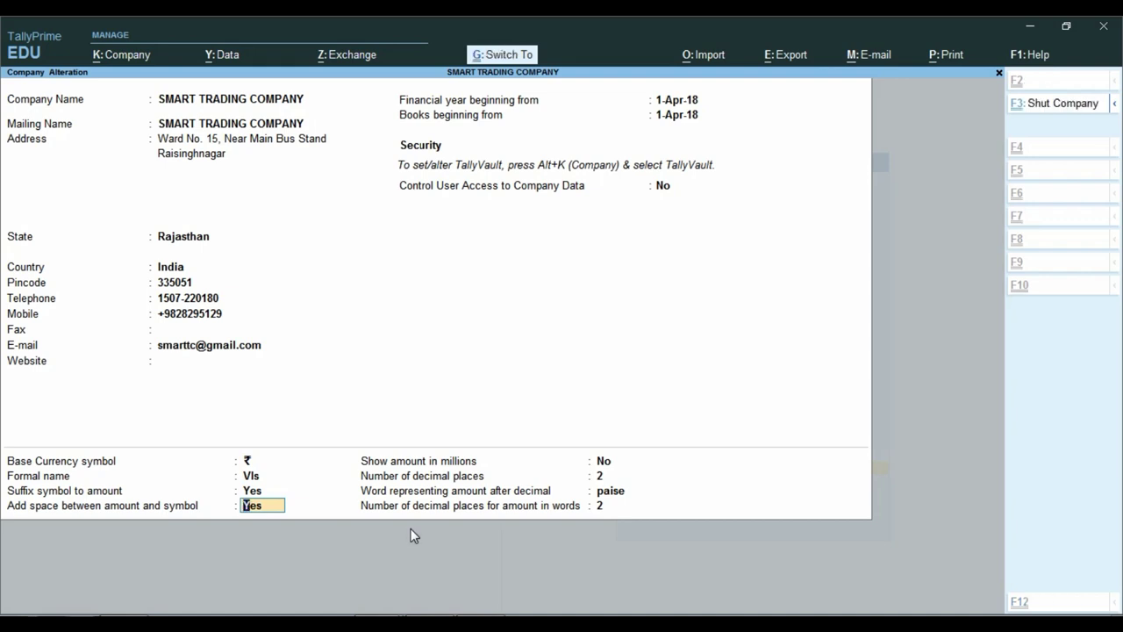
Reopen sales voucher 001 from the Day Book and check the currency symbol's placement in its zoomed print preview
{"action": "key", "text": "Return"}
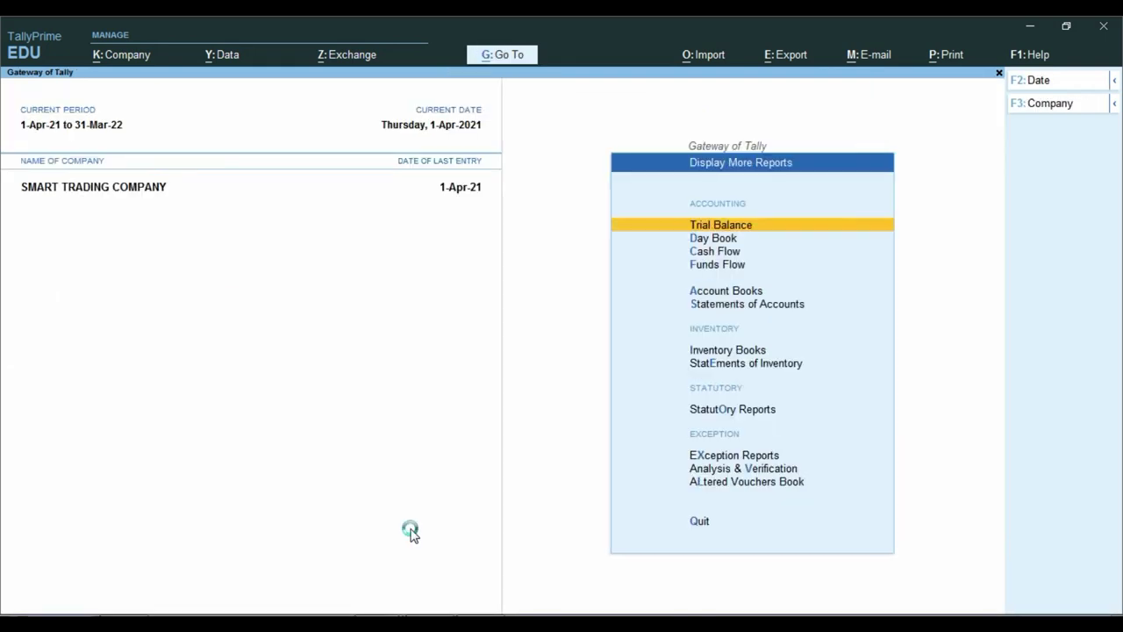
{"action": "key", "text": "d"}
{"action": "key", "text": "Return"}
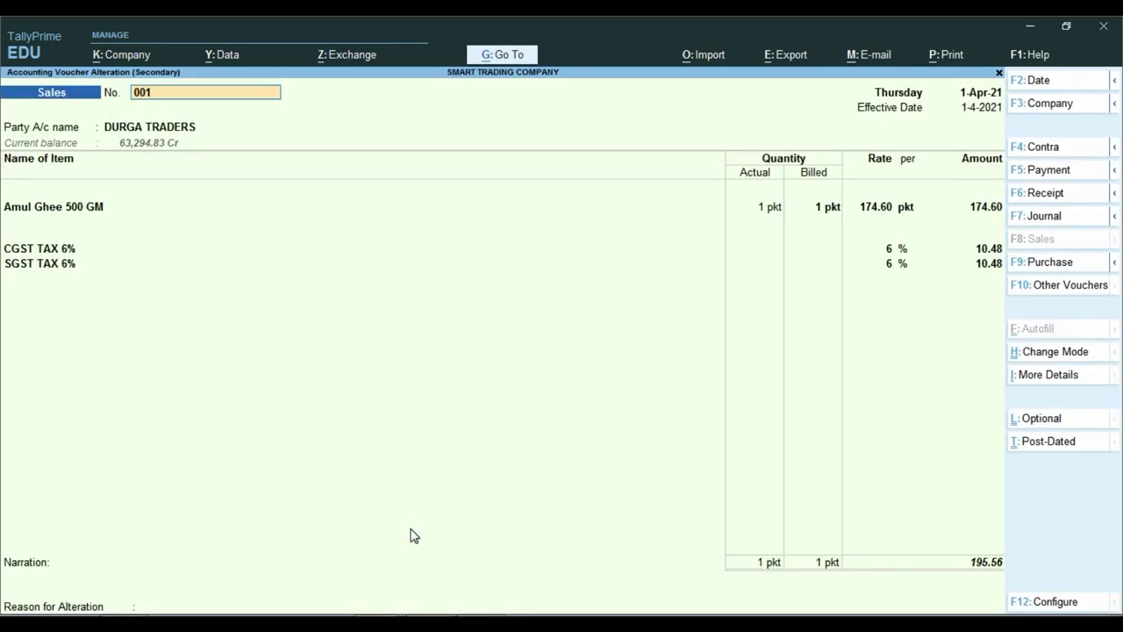
{"action": "key", "text": "ctrl"}
{"action": "key", "text": "ctrl+p"}
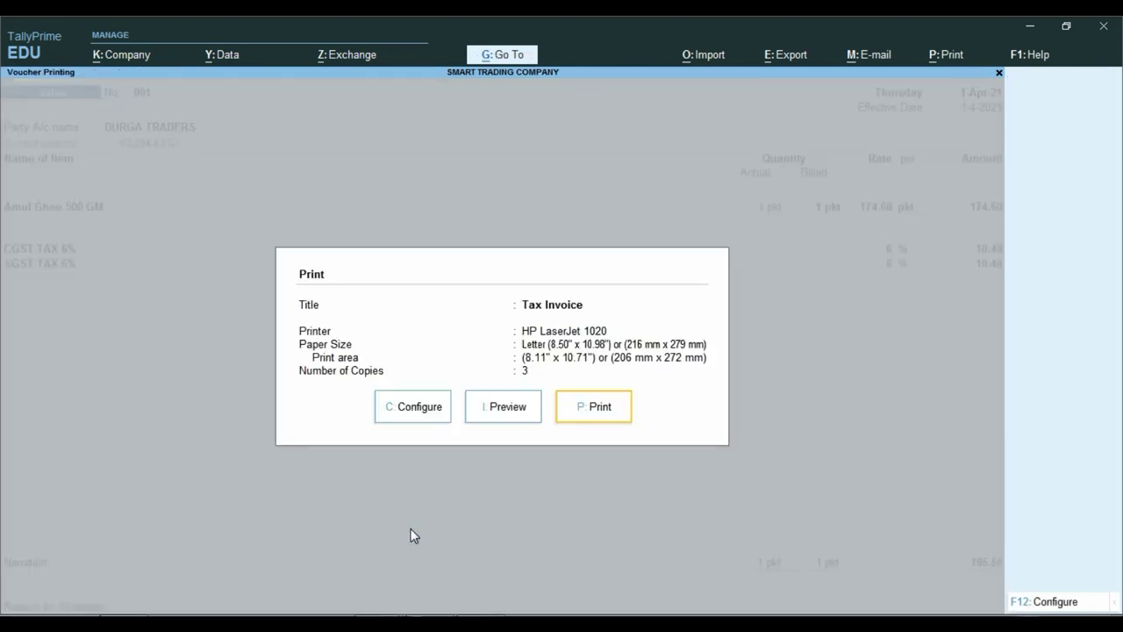
{"action": "key", "text": "i"}
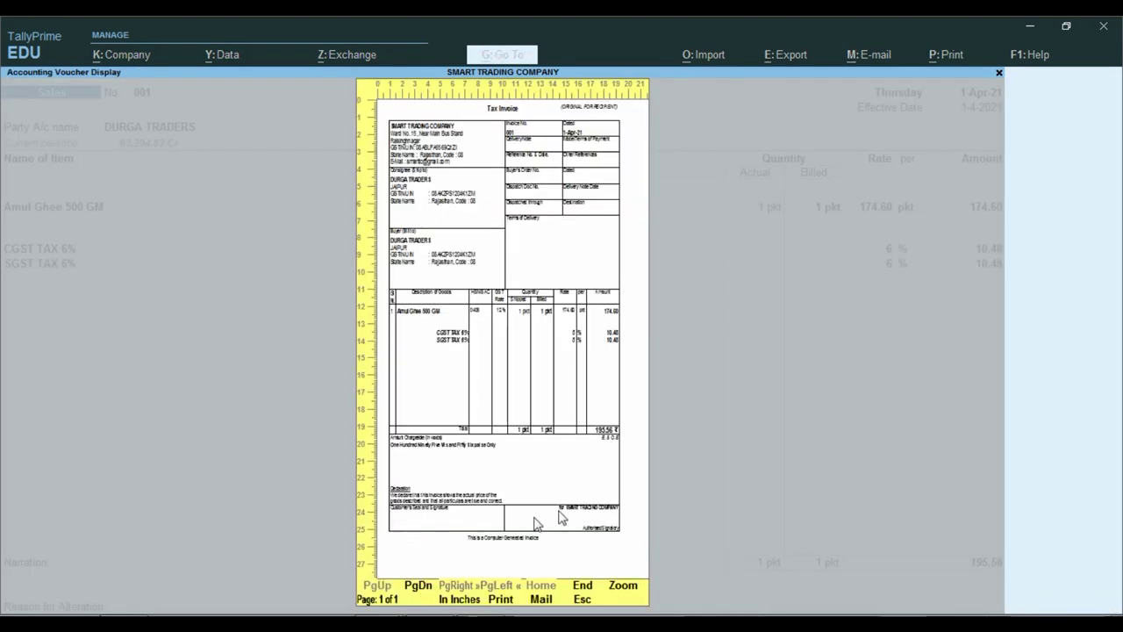
{"action": "key", "text": "z"}
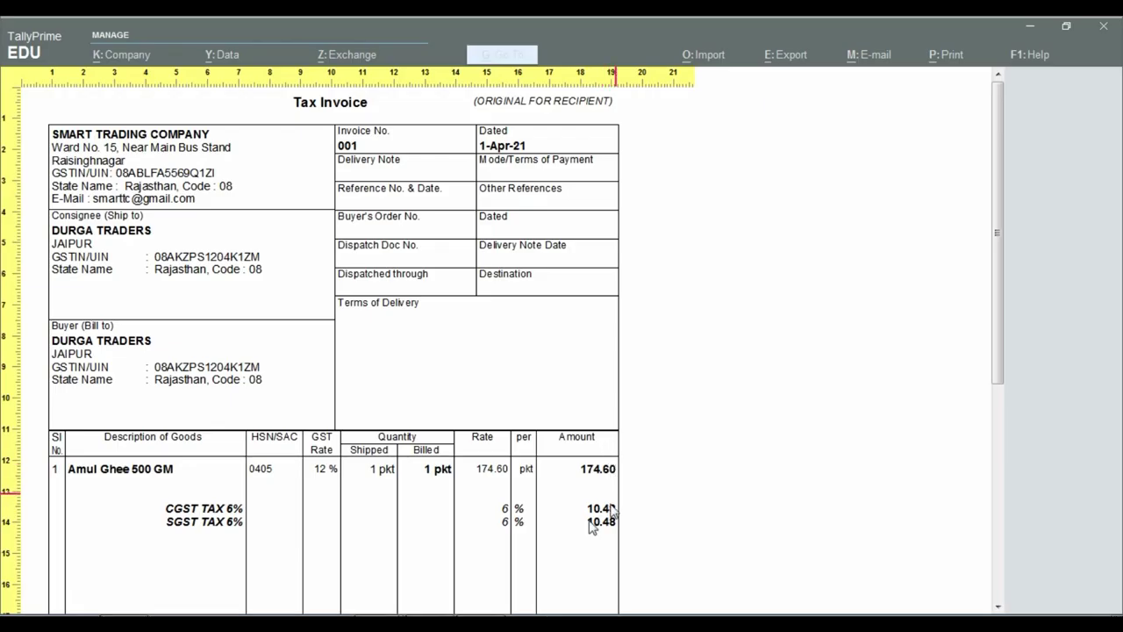
{"action": "scroll", "coordinate": [590, 514], "scroll_direction": "down", "scroll_amount": 5}
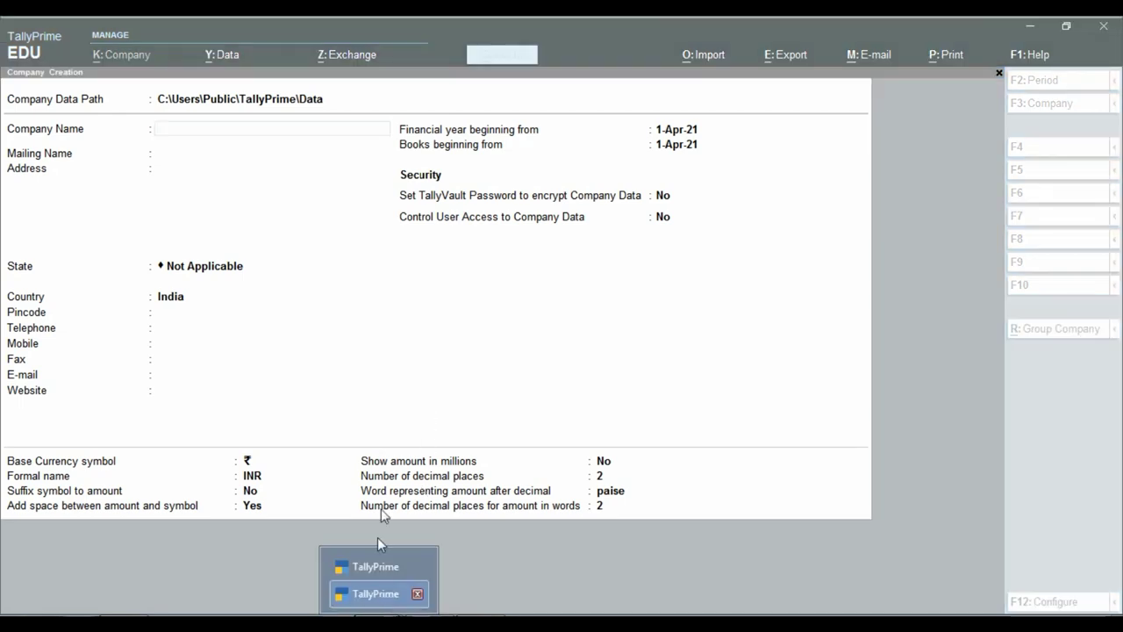
Return to the invoice window, leave its preview and voucher, and reopen SMART TRADING COMPANY for alteration
{"action": "left_click", "coordinate": [377, 569]}
{"action": "key", "text": "Escape"}
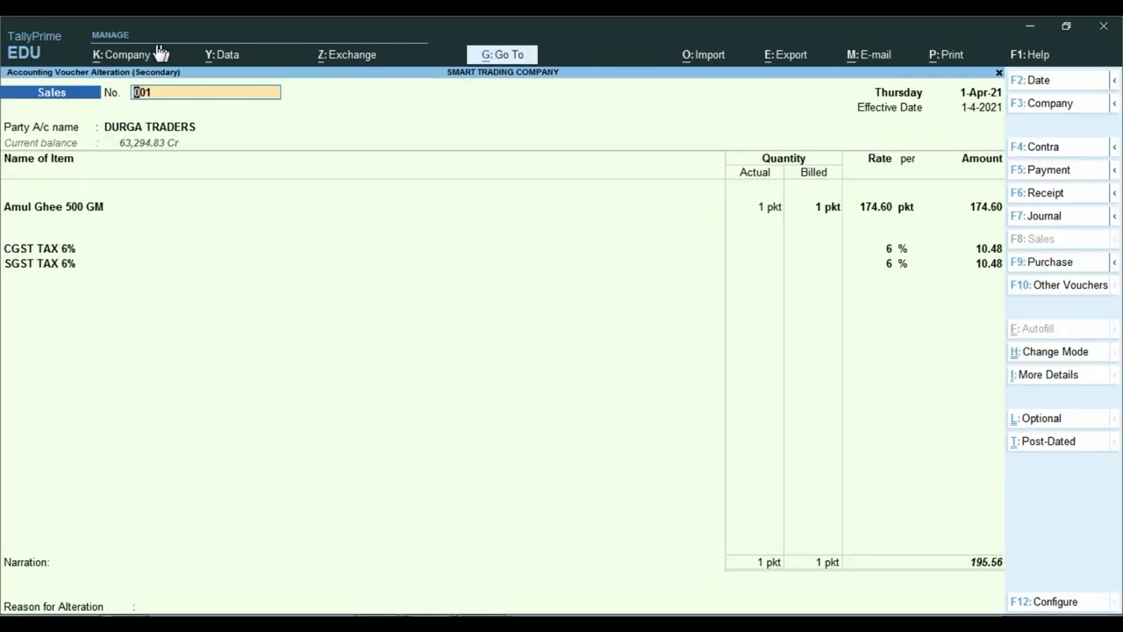
{"action": "key", "text": "Escape"}
{"action": "key", "text": "Return"}
{"action": "key", "text": "Escape"}
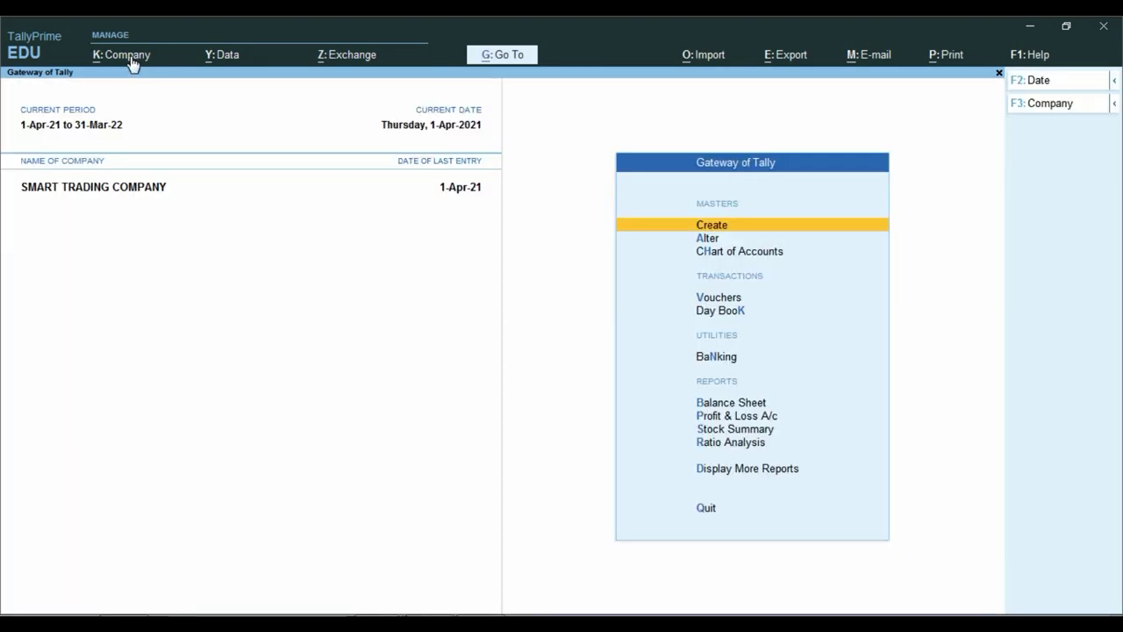
{"action": "left_click", "coordinate": [130, 56]}
{"action": "left_click", "coordinate": [127, 100]}
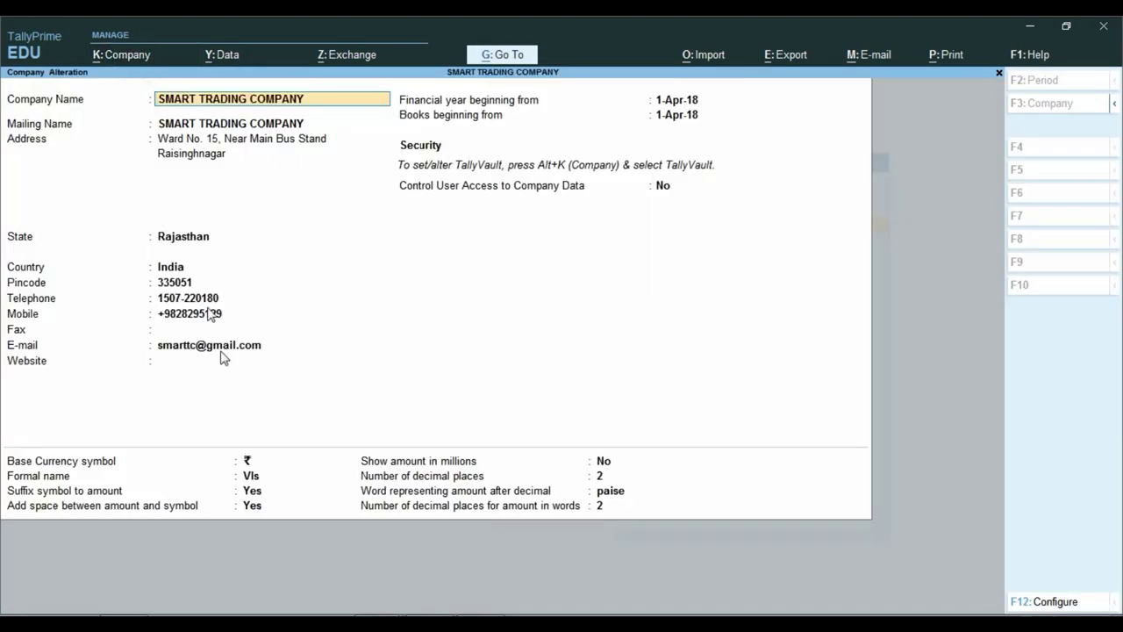
Set the base currency's Formal name to INR and Suffix symbol to amount to No, and save the company alteration
{"action": "left_click", "coordinate": [251, 477]}
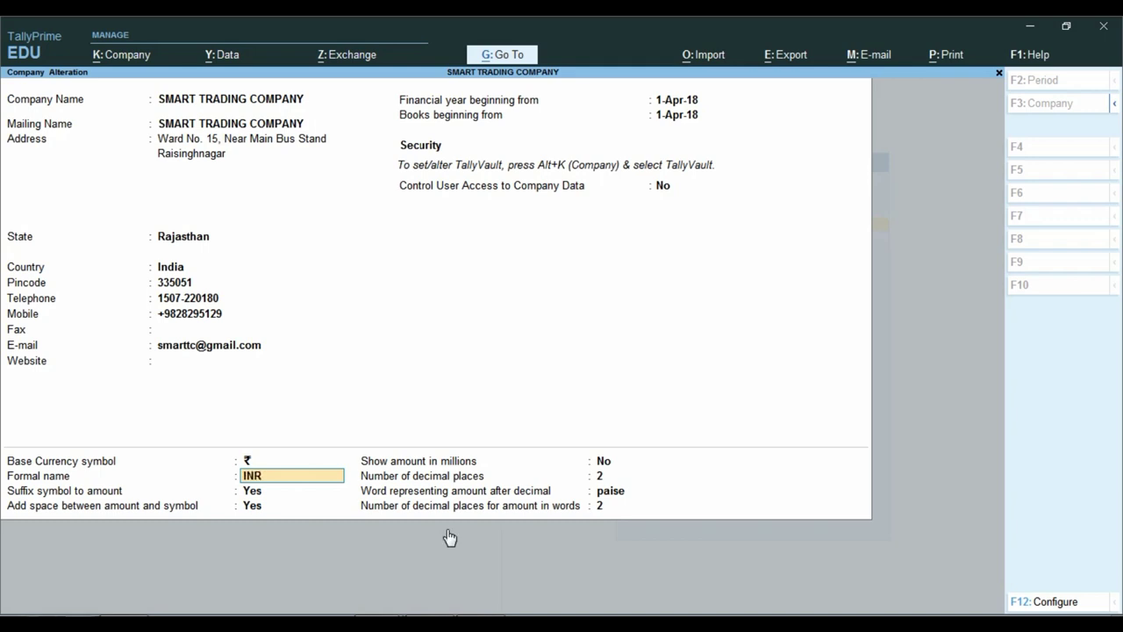
{"action": "key", "text": "Return"}
{"action": "key", "text": "Return"}
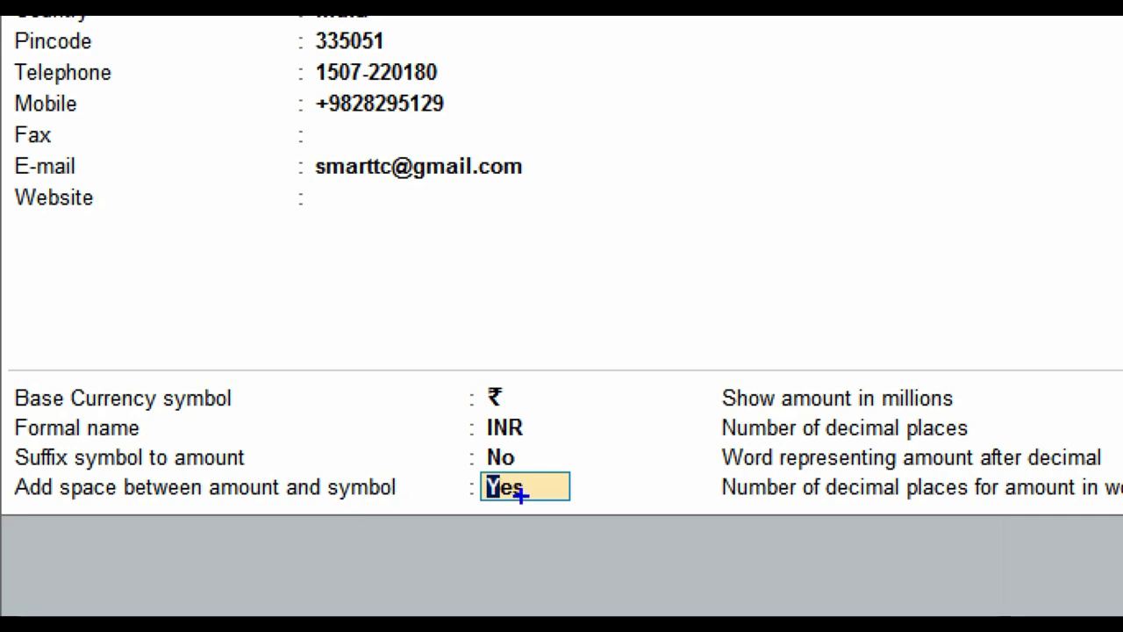
{"action": "key", "text": "Return"}
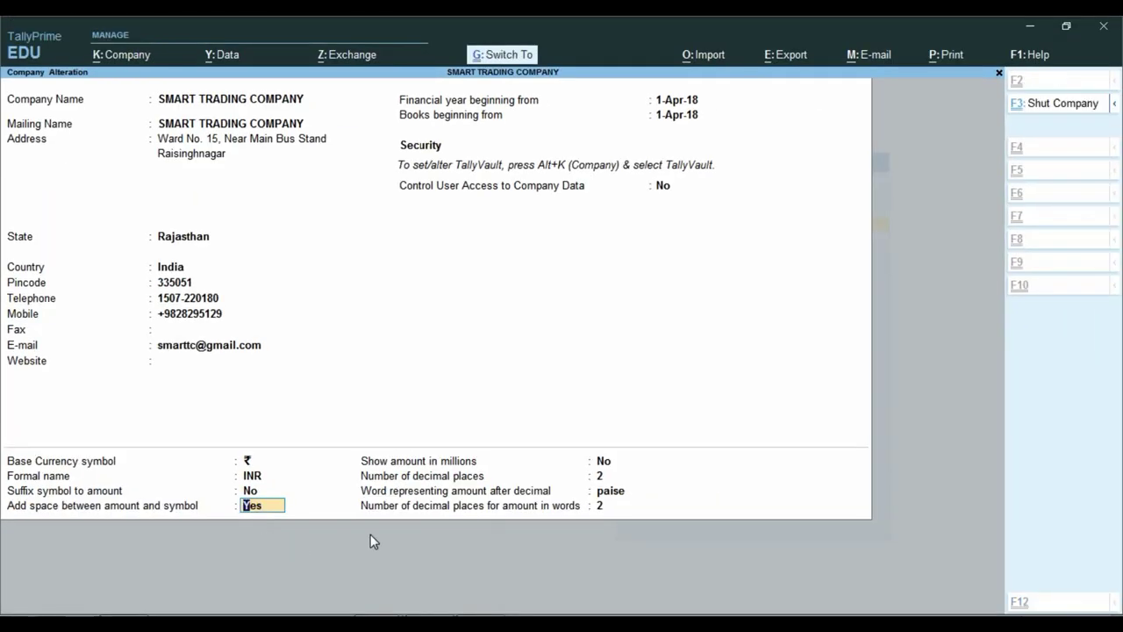
Open the tax invoice print preview of sales voucher 001 from the Day Book
{"action": "key", "text": "d"}
{"action": "key", "text": "d"}
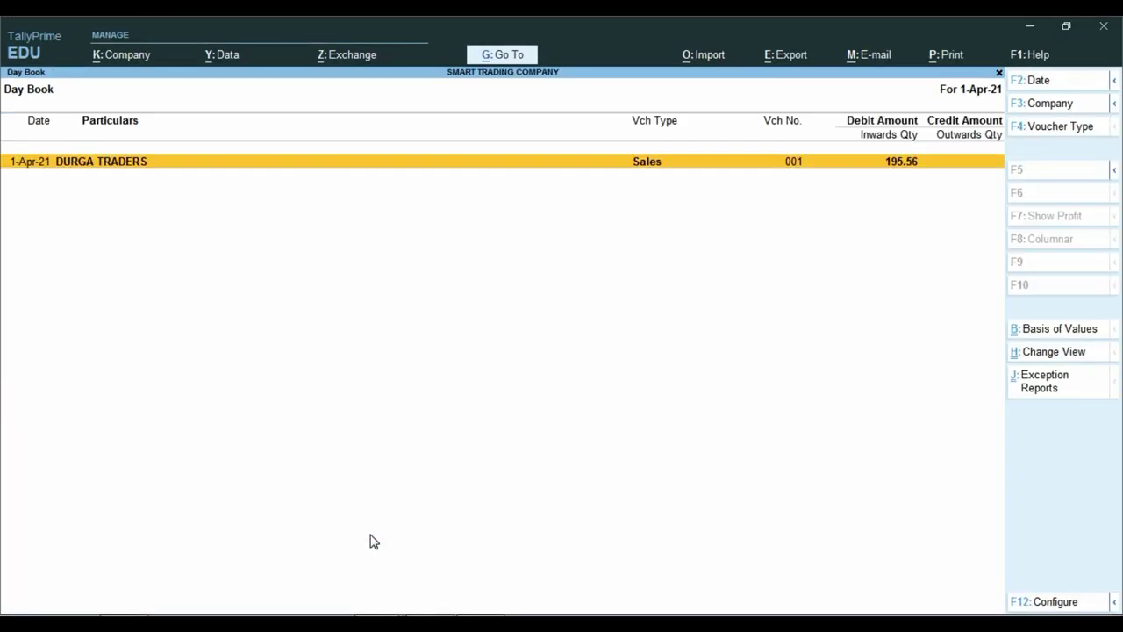
{"action": "key", "text": "Return"}
{"action": "key", "text": "ctrl+p"}
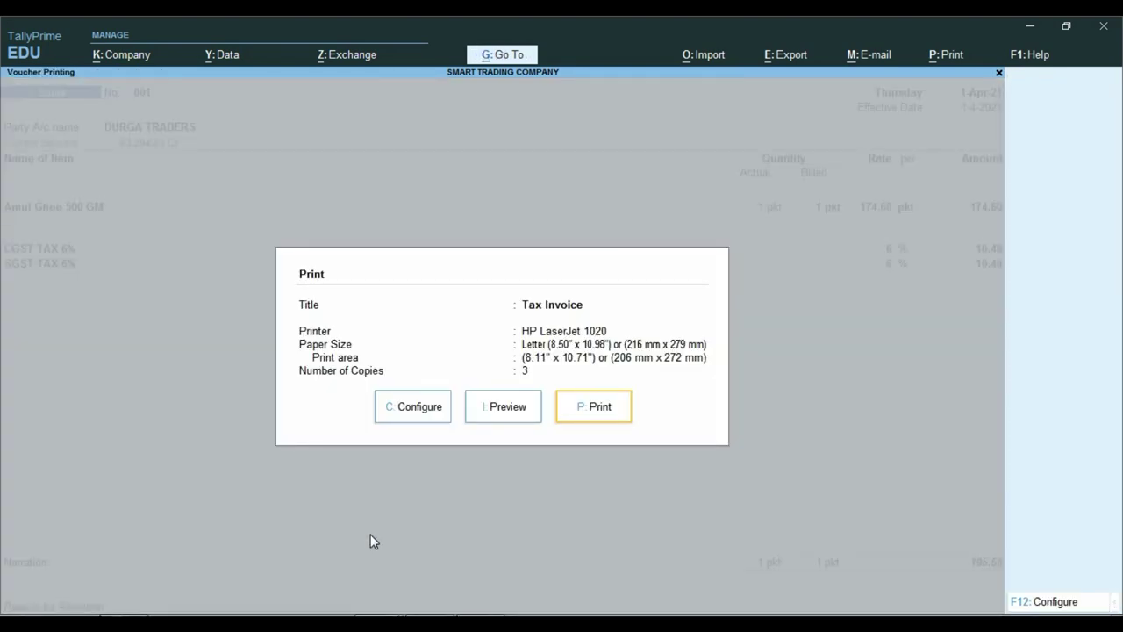
{"action": "key", "text": "i"}
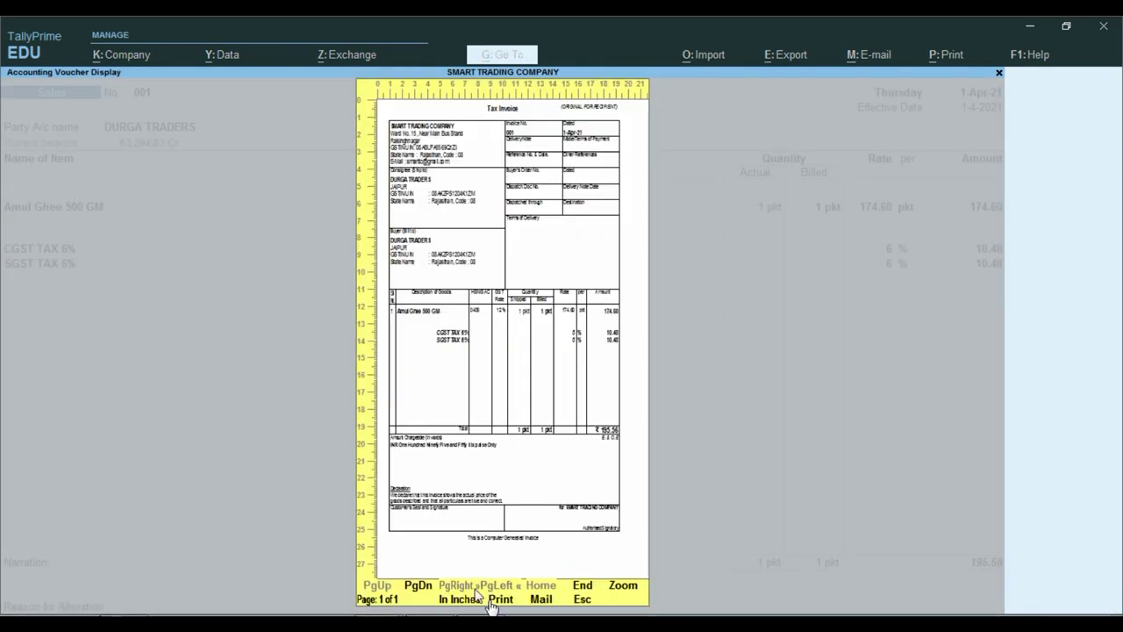
Compare the Add space between amount and symbol setting in the company creation form with the rupee symbol's spacing in the zoomed invoice total
{"action": "left_click", "coordinate": [359, 599]}
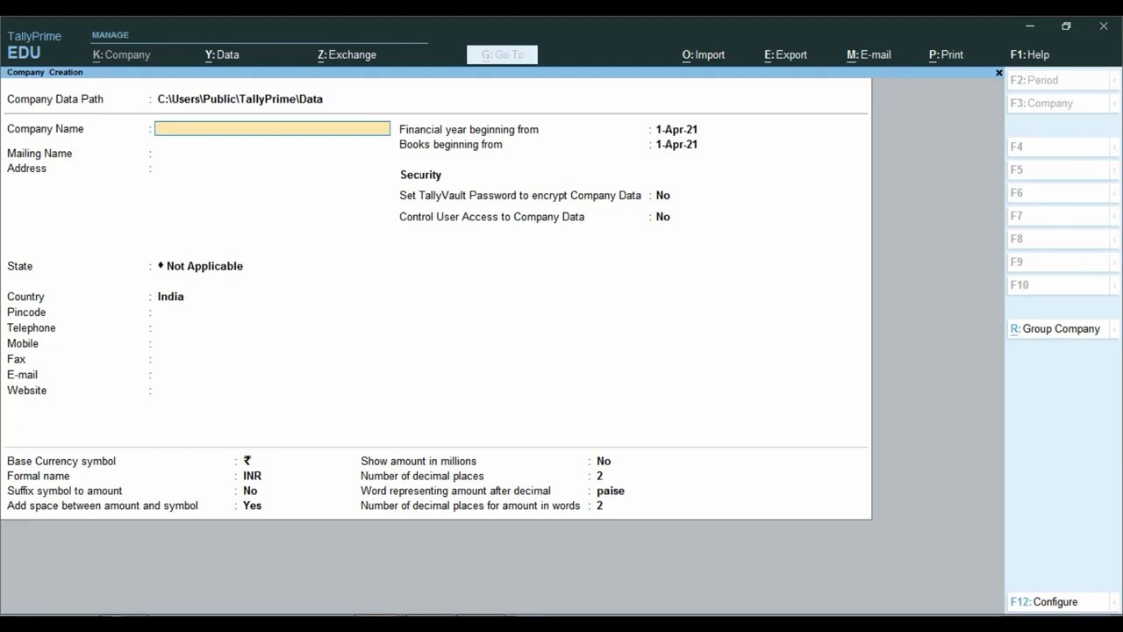
{"action": "left_click", "coordinate": [377, 596]}
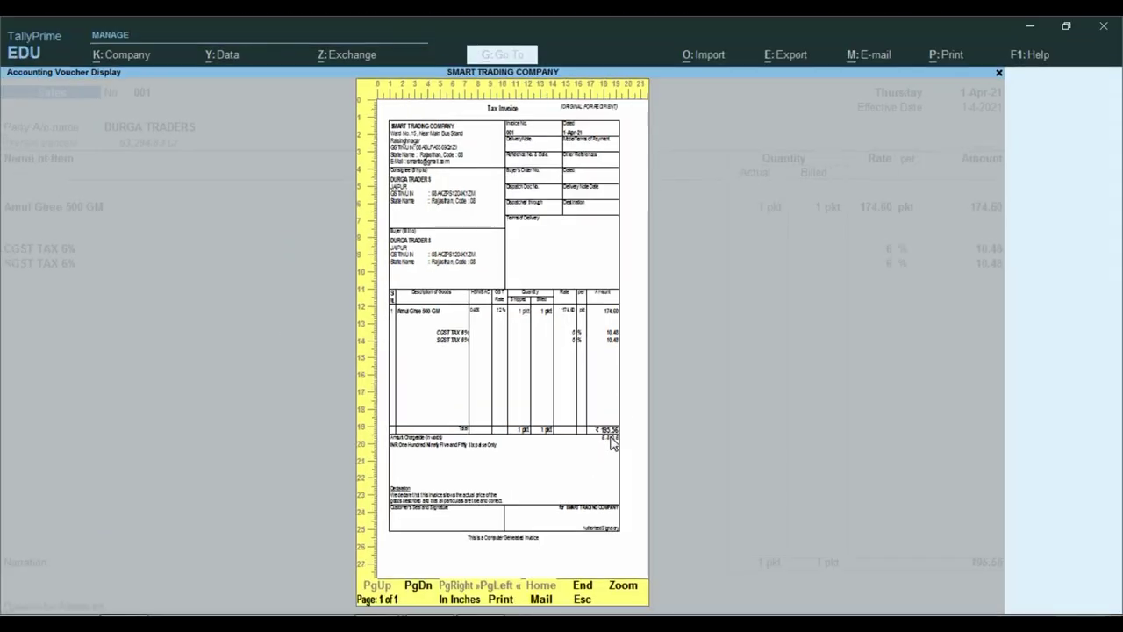
{"action": "left_click", "coordinate": [613, 445]}
{"action": "scroll", "coordinate": [597, 482], "scroll_direction": "down", "scroll_amount": 5}
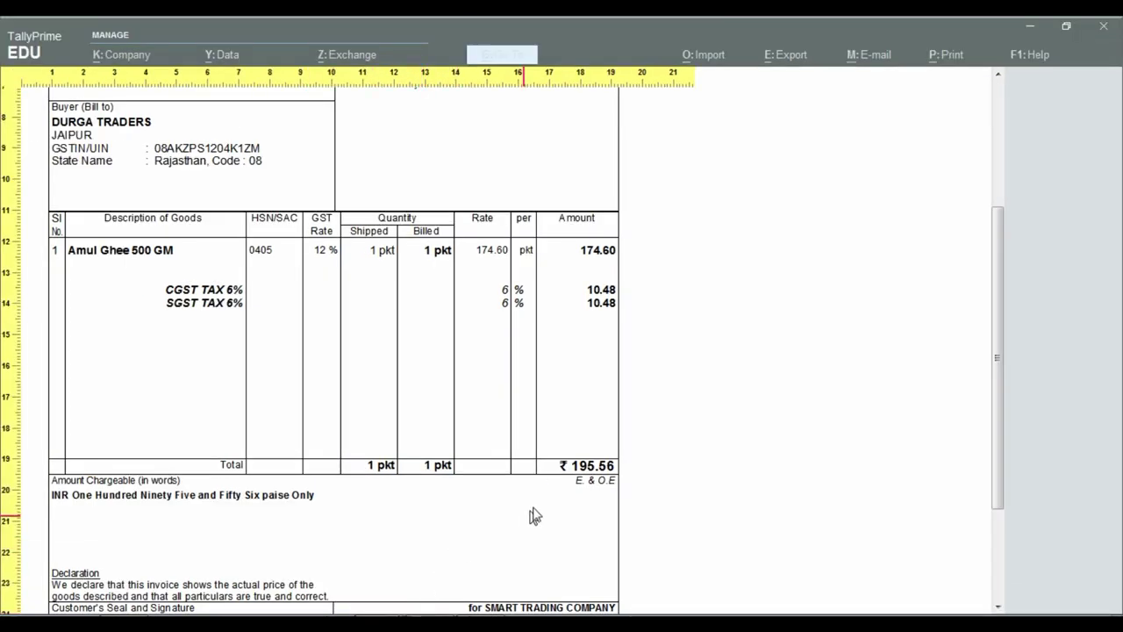
{"action": "scroll", "coordinate": [571, 478], "scroll_direction": "up", "scroll_amount": 1}
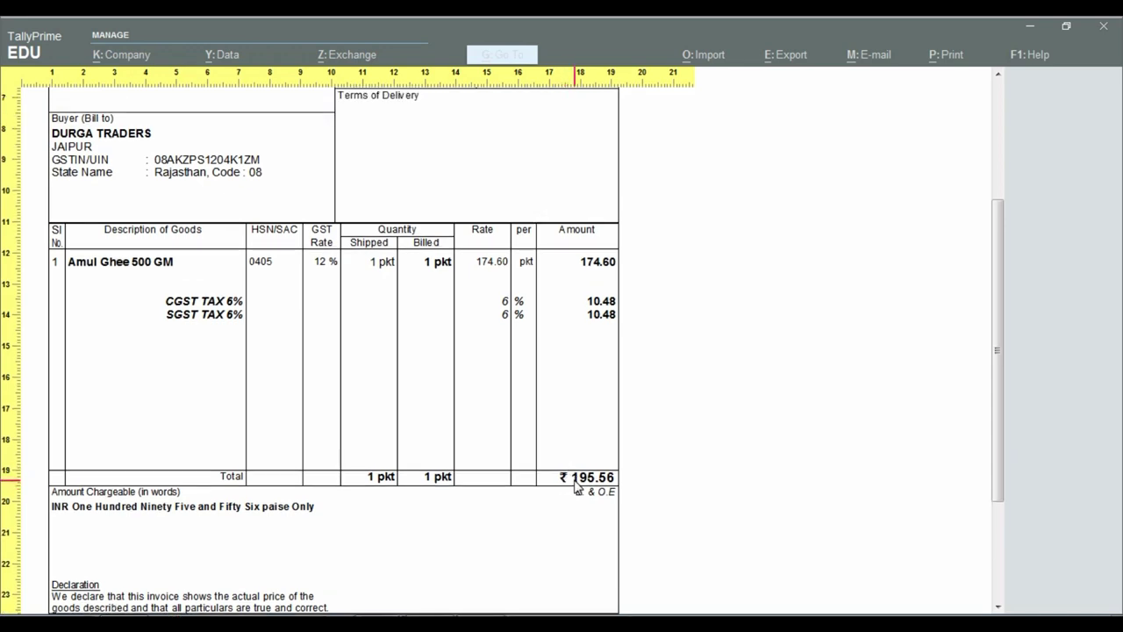
Close the zoomed invoice, voucher and Day Book, and open the company alteration form for SMART TRADING COMPANY
{"action": "key", "text": "Escape"}
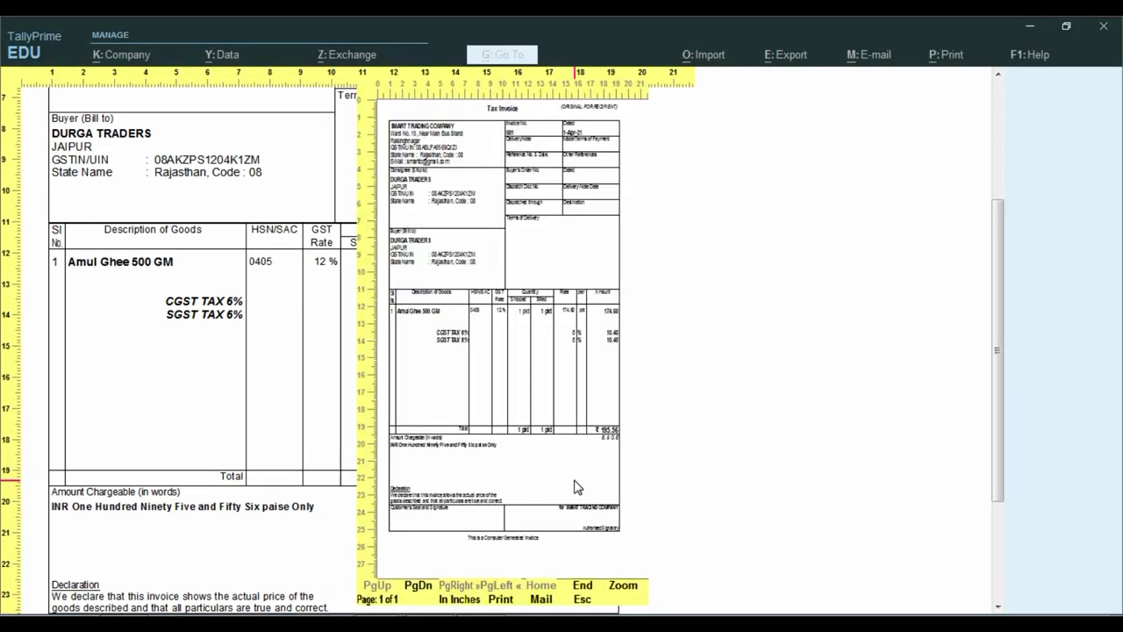
{"action": "key", "text": "Escape"}
{"action": "key", "text": "Escape"}
{"action": "key", "text": "Escape"}
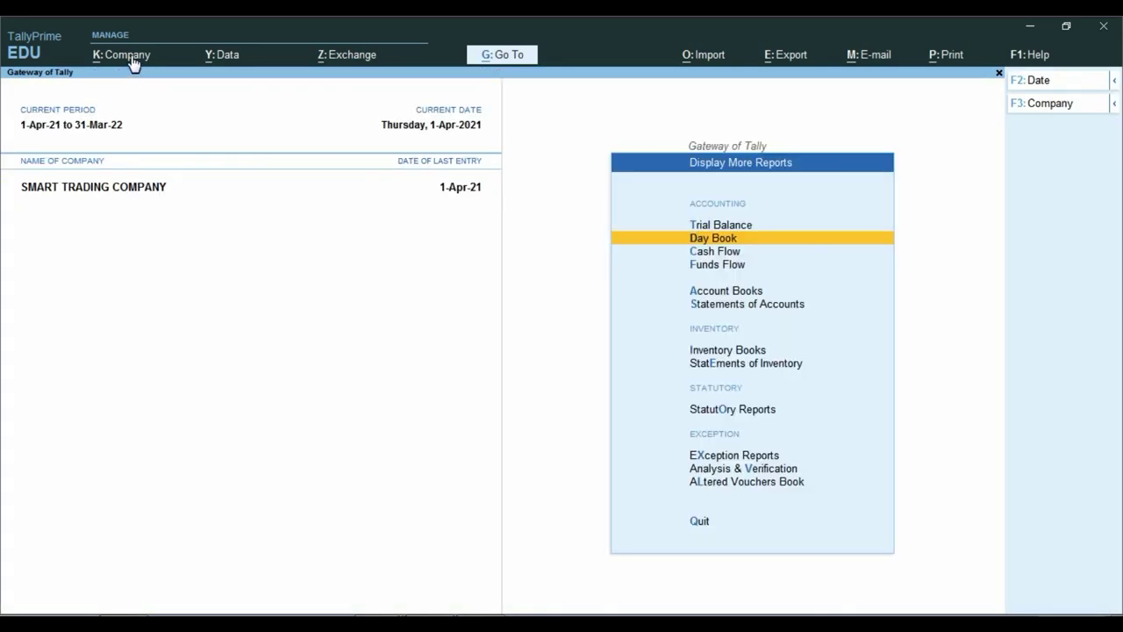
{"action": "key", "text": "Escape"}
{"action": "key", "text": "Escape"}
{"action": "key", "text": "Escape"}
{"action": "left_click", "coordinate": [129, 55]}
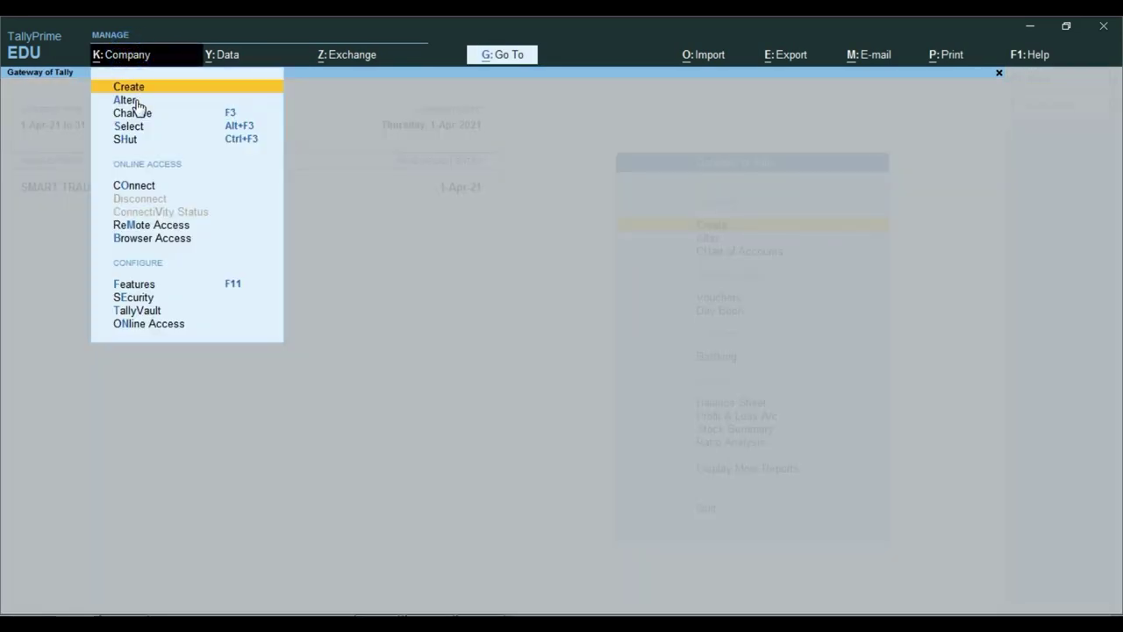
{"action": "left_click", "coordinate": [133, 101]}
Set Add space between amount and symbol to No and save the company alteration
{"action": "key", "text": "Up"}
{"action": "key", "text": "Up"}
{"action": "key", "text": "Up"}
{"action": "key", "text": "Up"}
{"action": "key", "text": "Up"}
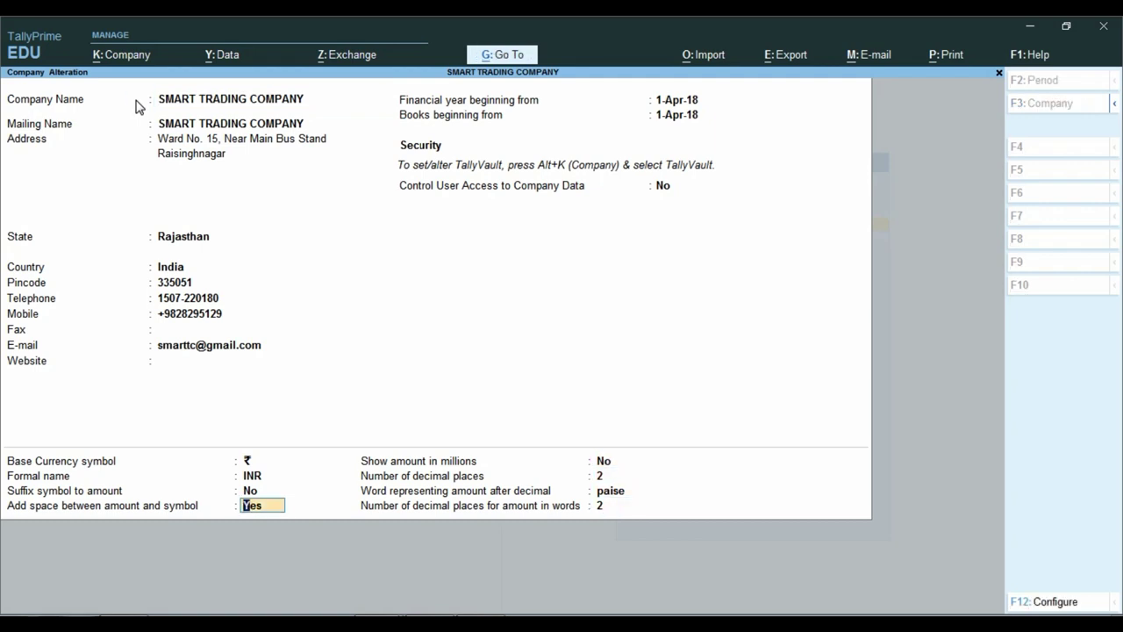
{"action": "type", "text": "N"}
{"action": "key", "text": "Return"}
{"action": "key", "text": "ctrl+a"}
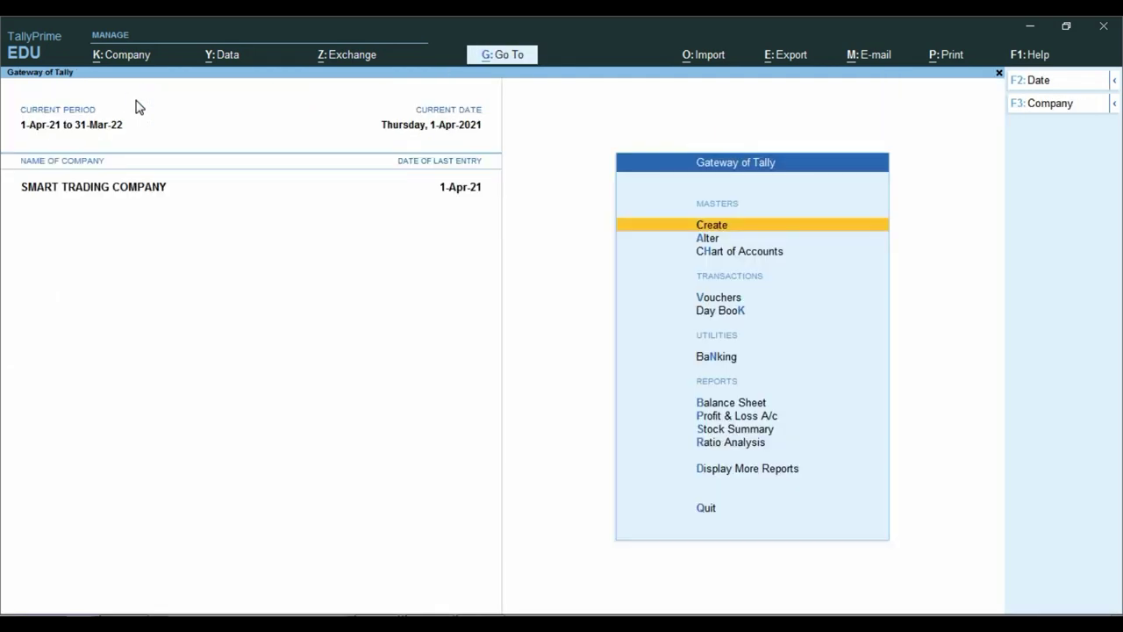
Reopen sales voucher 001 from the Day Book and preview its tax invoice
{"action": "key", "text": "d"}
{"action": "key", "text": "d"}
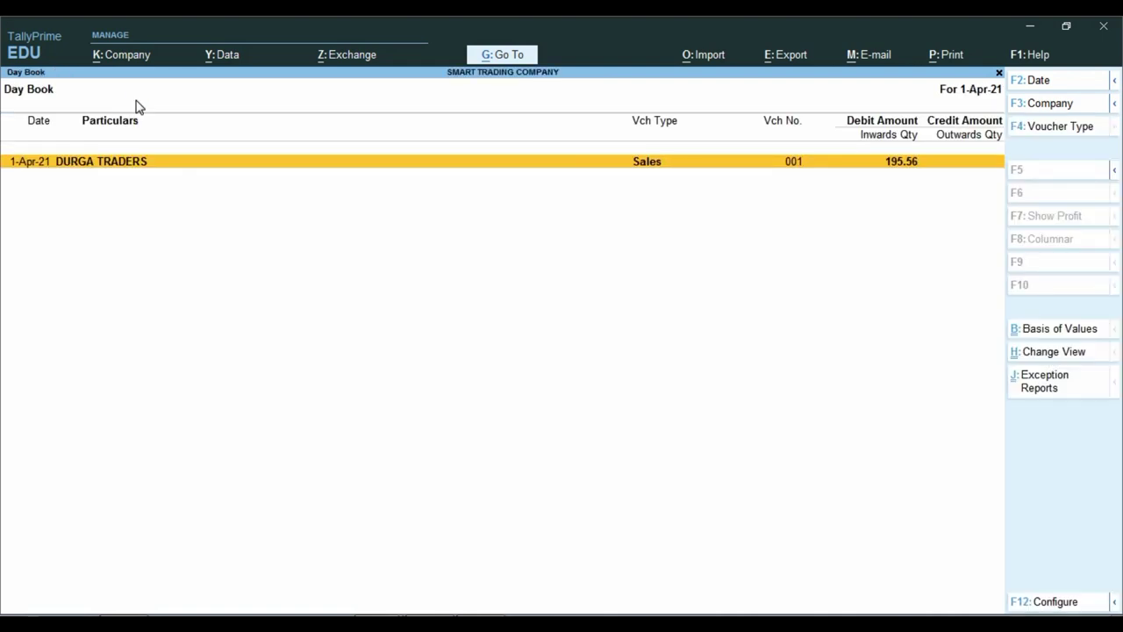
{"action": "key", "text": "Return"}
{"action": "key", "text": "ctrl+p"}
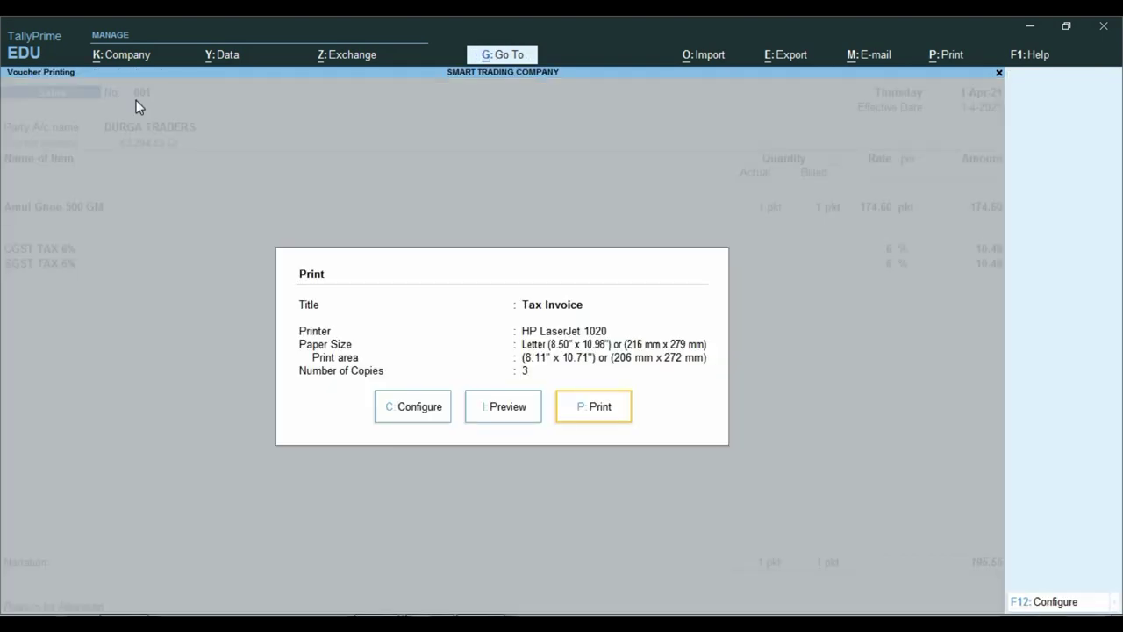
{"action": "key", "text": "Left"}
{"action": "key", "text": "Return"}
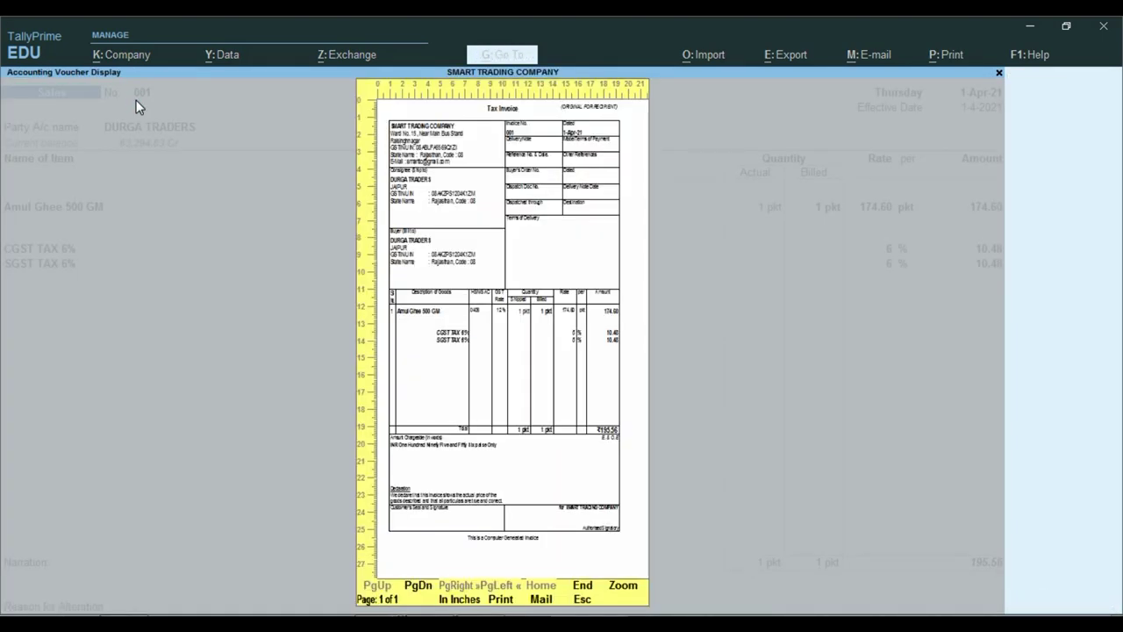
Zoom into the invoice total to check the spacing between the rupee symbol and amount, and close the preview and voucher
{"action": "key", "text": "alt+z"}
{"action": "key", "text": "Down"}
{"action": "key", "text": "Down"}
{"action": "key", "text": "Down"}
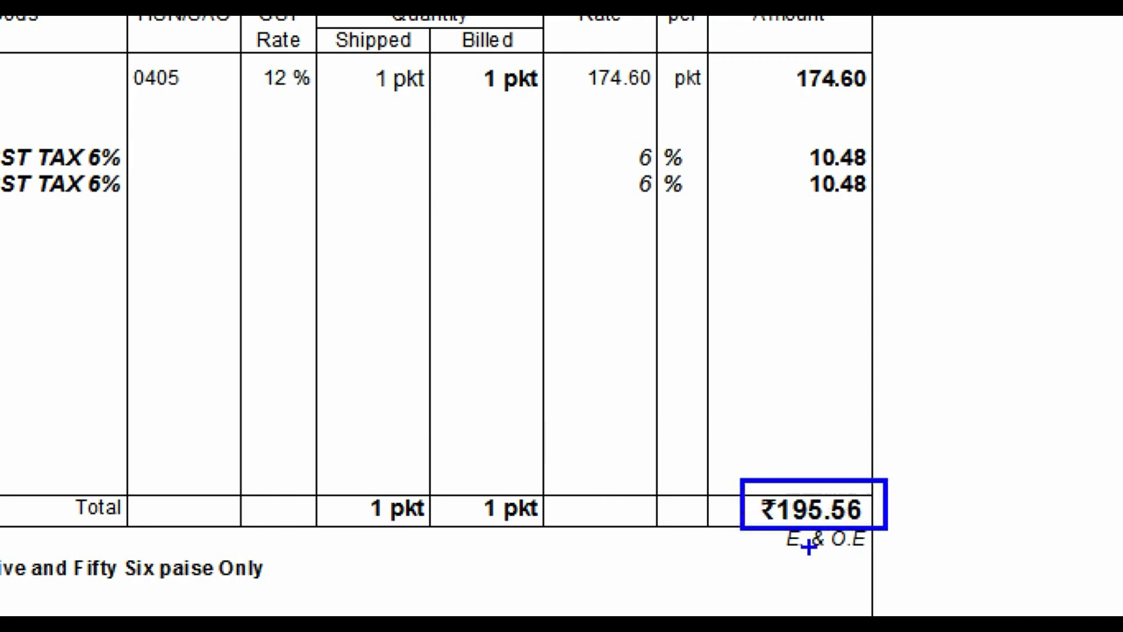
{"action": "key", "text": "Escape"}
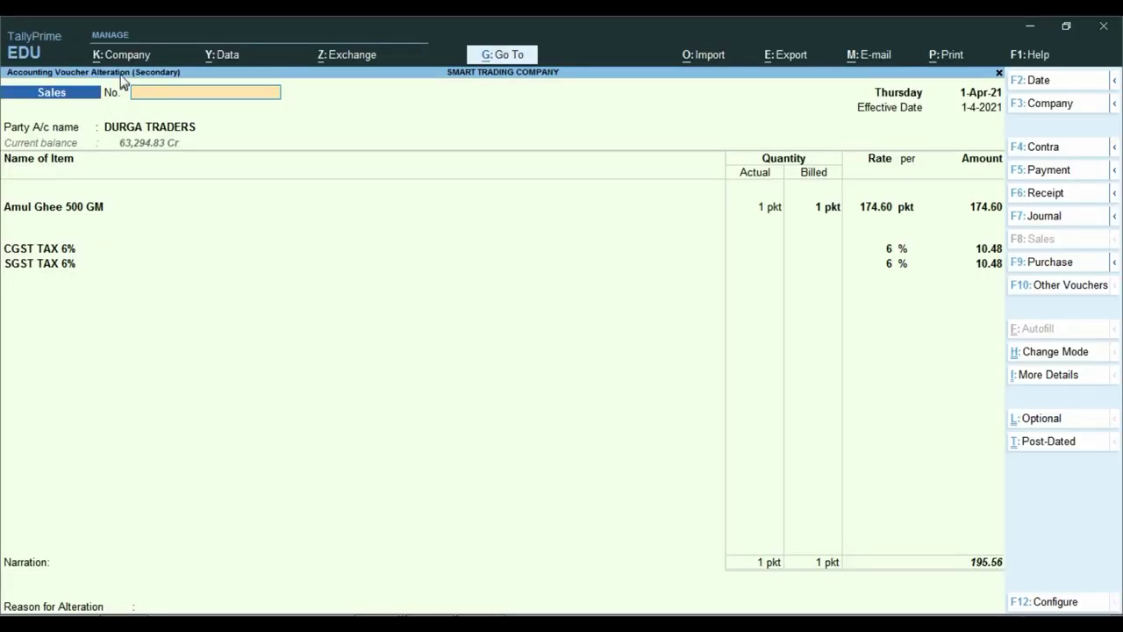
{"action": "key", "text": "Escape"}
{"action": "key", "text": "Escape"}
Try setting Add space between amount and symbol to Yes for SMART TRADING COMPANY, and discard the alteration
{"action": "left_click", "coordinate": [127, 56]}
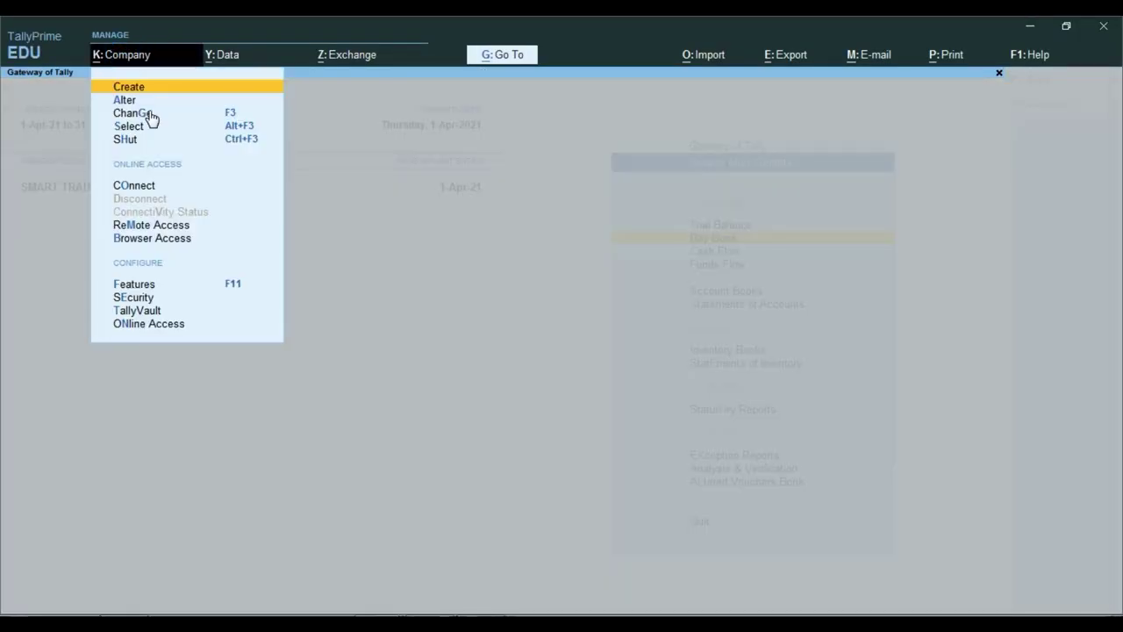
{"action": "left_click", "coordinate": [127, 103]}
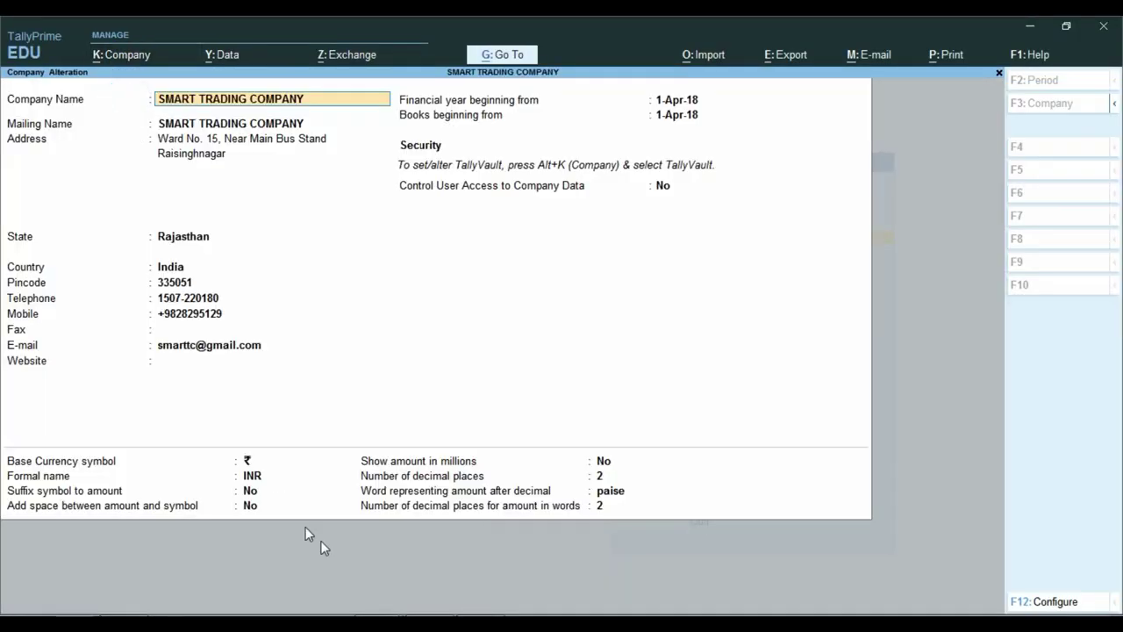
{"action": "left_click", "coordinate": [251, 507]}
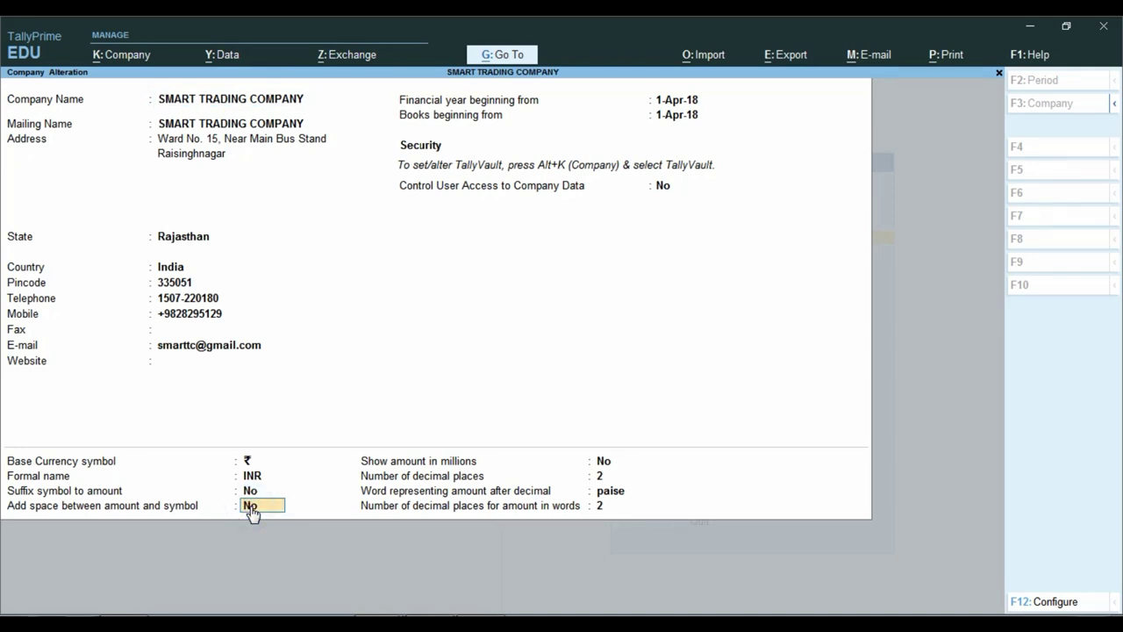
{"action": "type", "text": "Yes"}
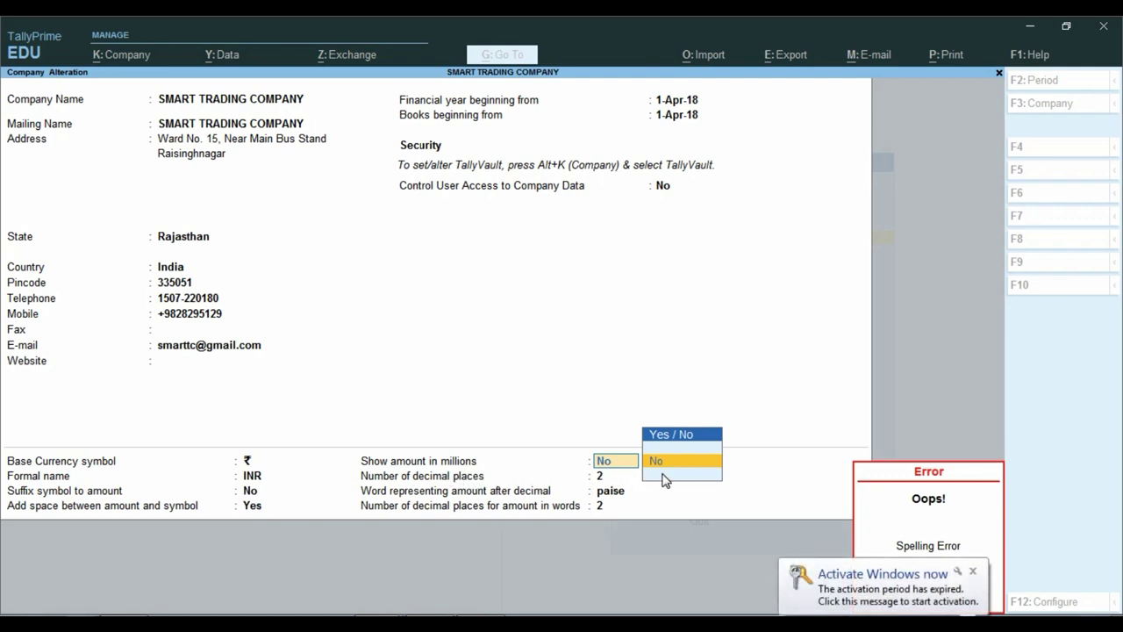
{"action": "left_click", "coordinate": [359, 589]}
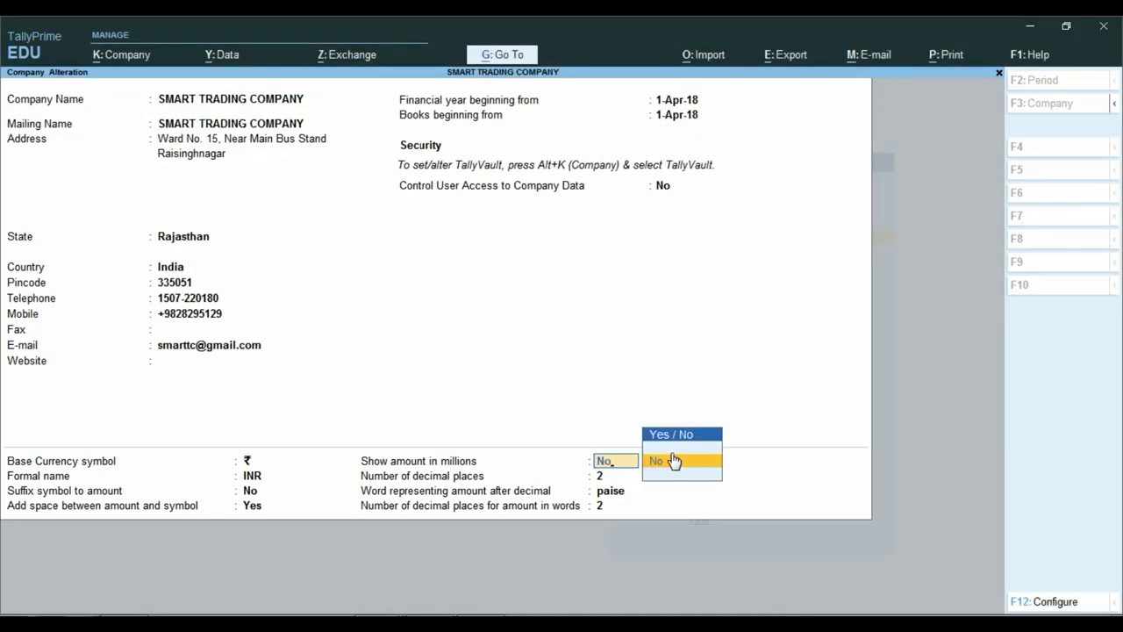
{"action": "key", "text": "Escape"}
{"action": "key", "text": "y"}
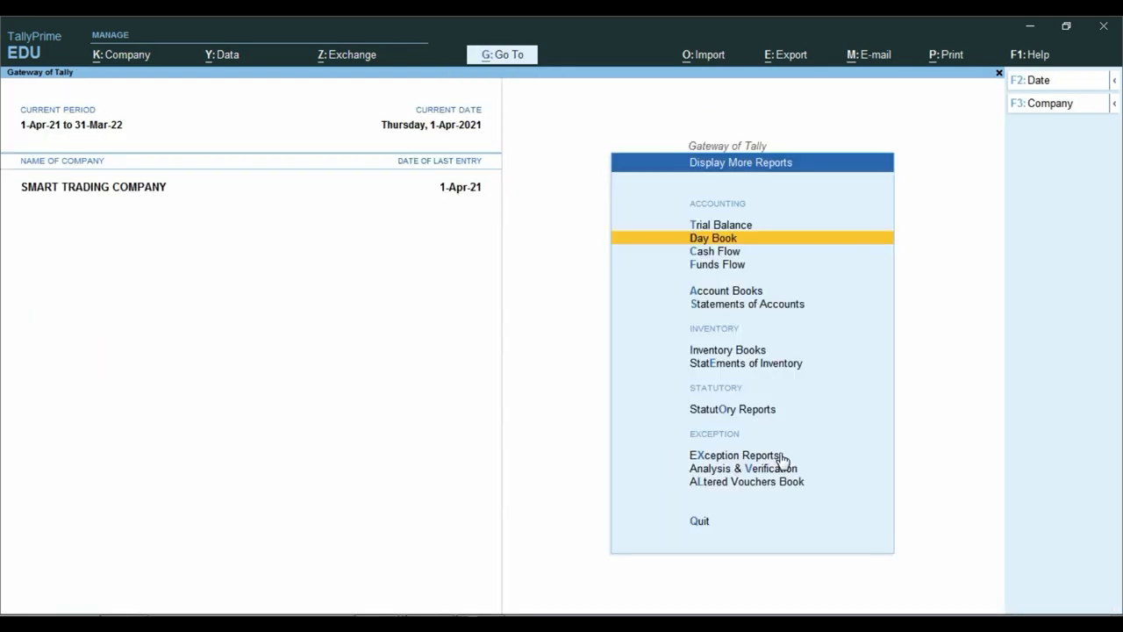
Open the Balance Sheet and examine the digit grouping of its total amounts
{"action": "key", "text": "Escape"}
{"action": "key", "text": "Up"}
{"action": "key", "text": "Up"}
{"action": "key", "text": "Up"}
{"action": "key", "text": "Up"}
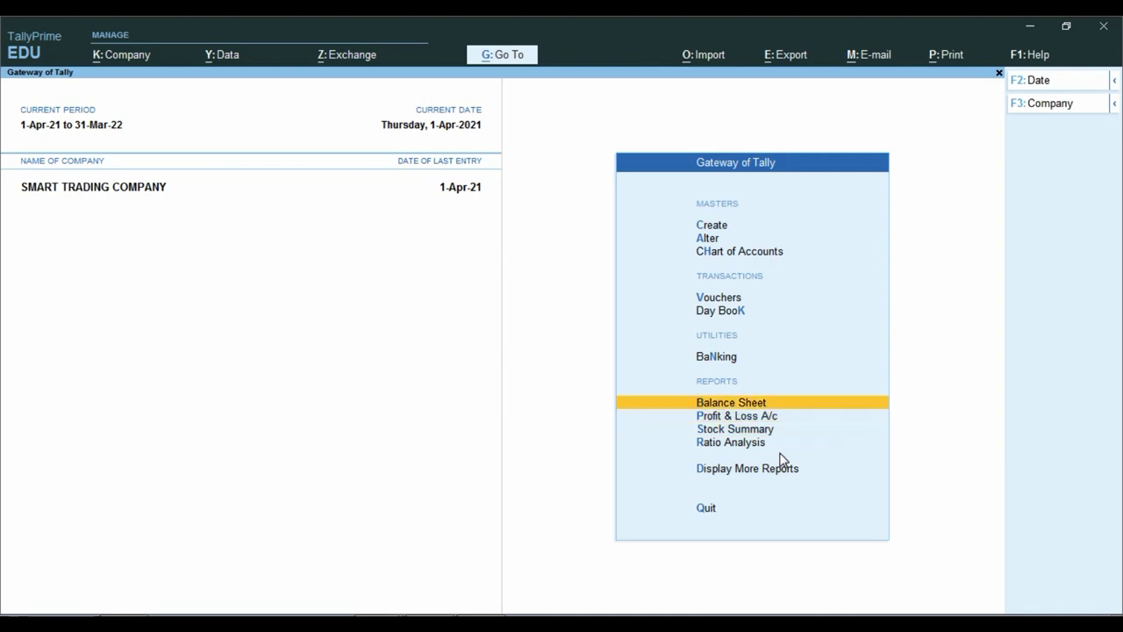
{"action": "key", "text": "Return"}
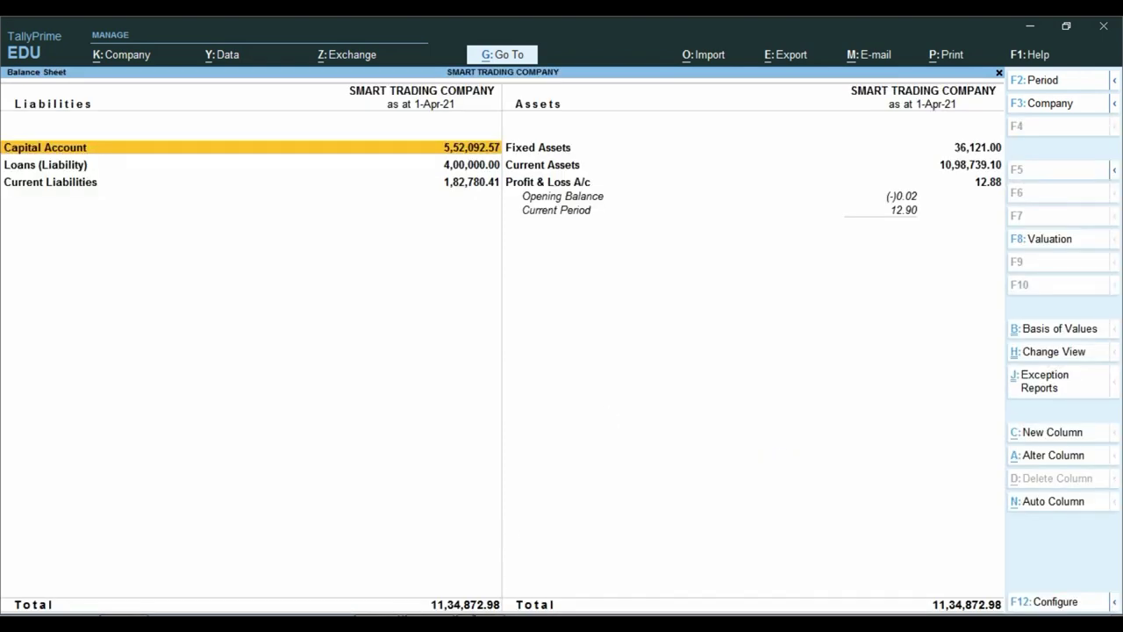
{"action": "key", "text": "ctrl"}
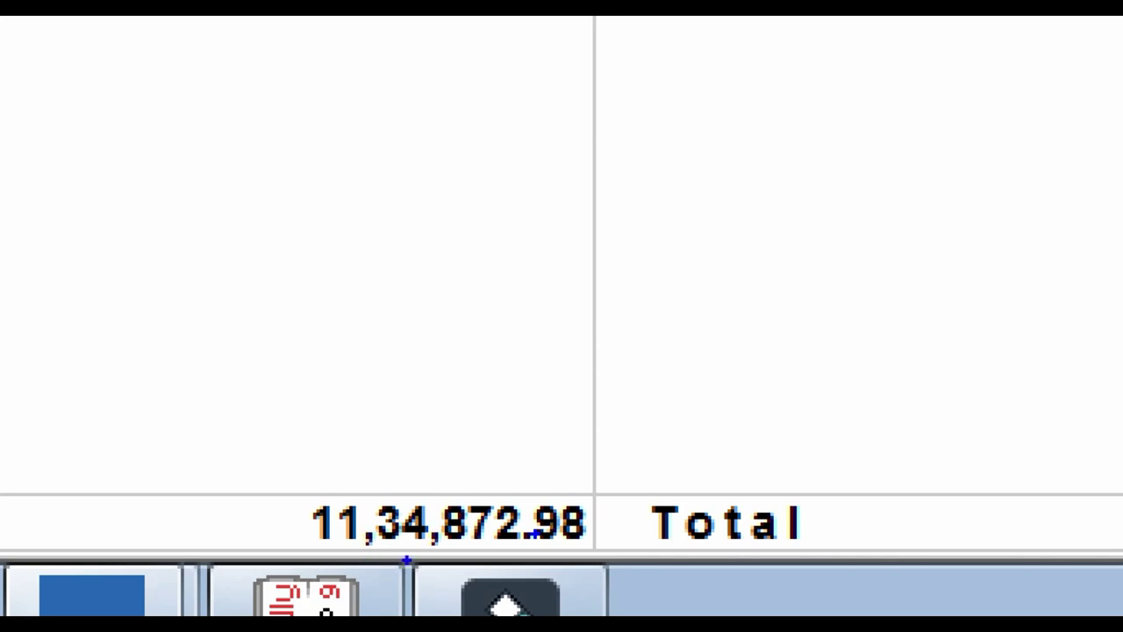
Close the Balance Sheet, set Show amount in millions to Yes for SMART TRADING COMPANY, and save the alteration
{"action": "key", "text": "Escape"}
{"action": "key", "text": "Escape"}
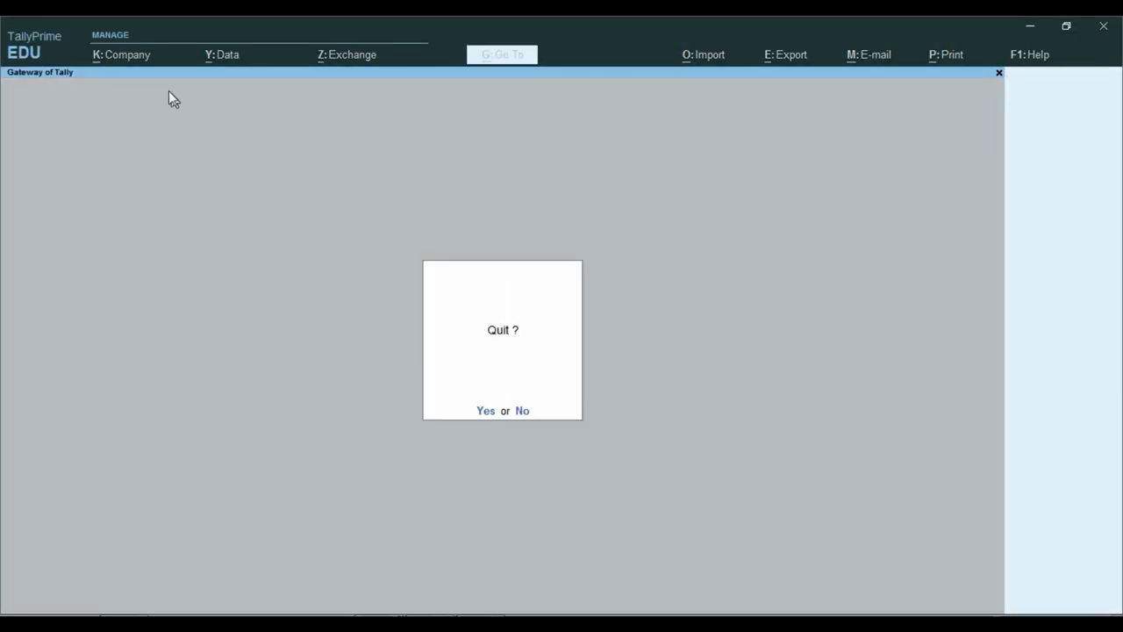
{"action": "key", "text": "Escape"}
{"action": "left_click", "coordinate": [131, 55]}
{"action": "left_click", "coordinate": [130, 101]}
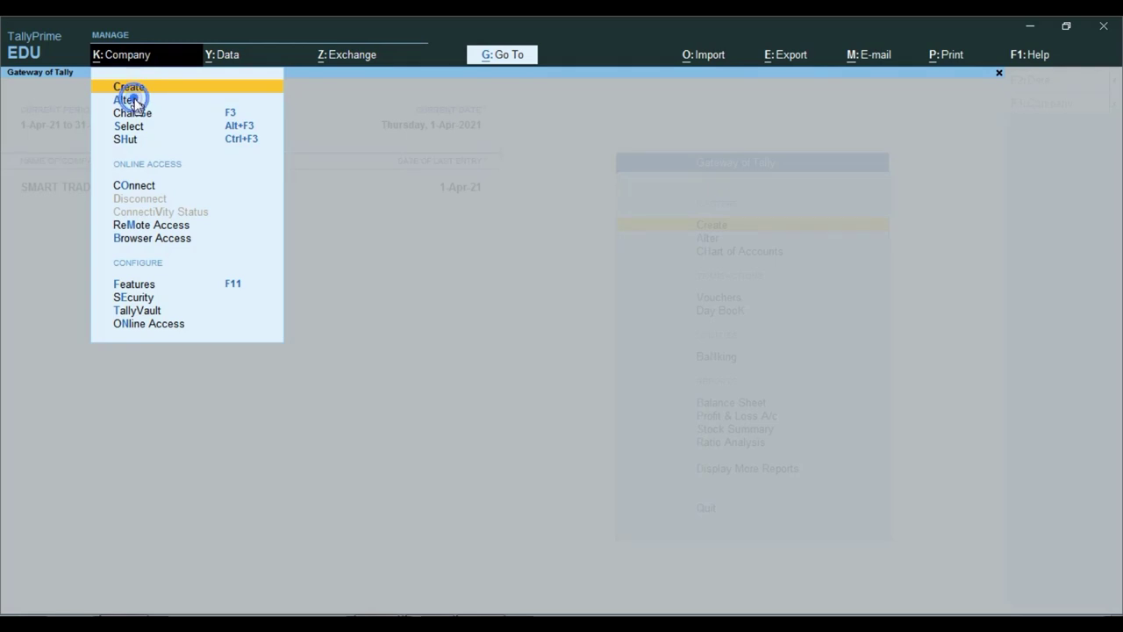
{"action": "key", "text": "ctrl+End"}
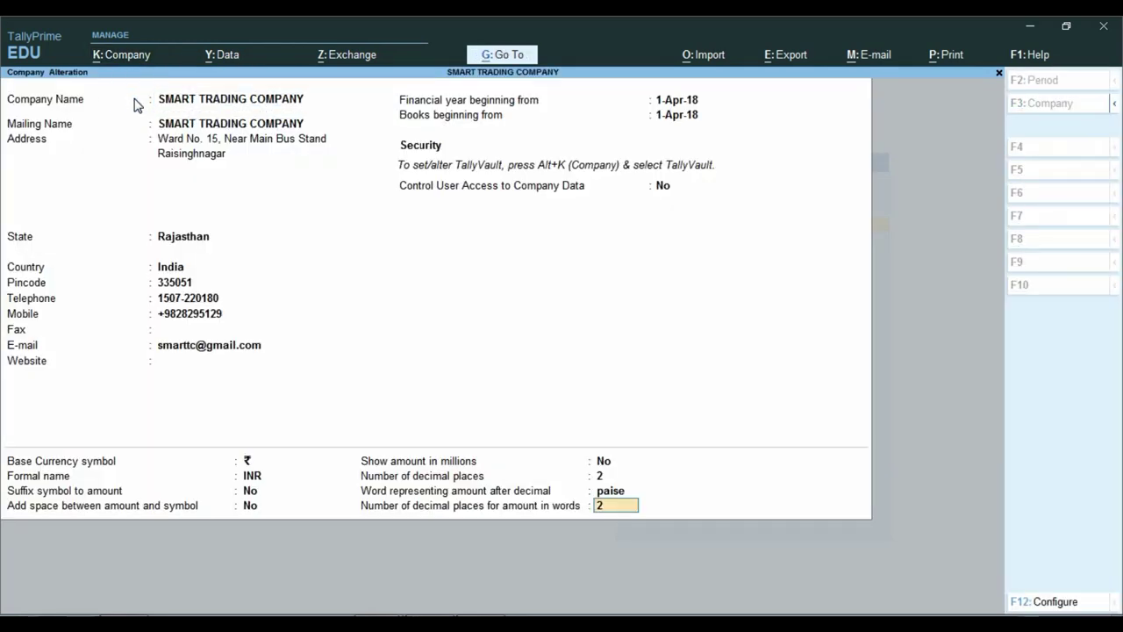
{"action": "key", "text": "Up"}
{"action": "key", "text": "Up"}
{"action": "key", "text": "Up"}
{"action": "key", "text": "y"}
{"action": "key", "text": "Return"}
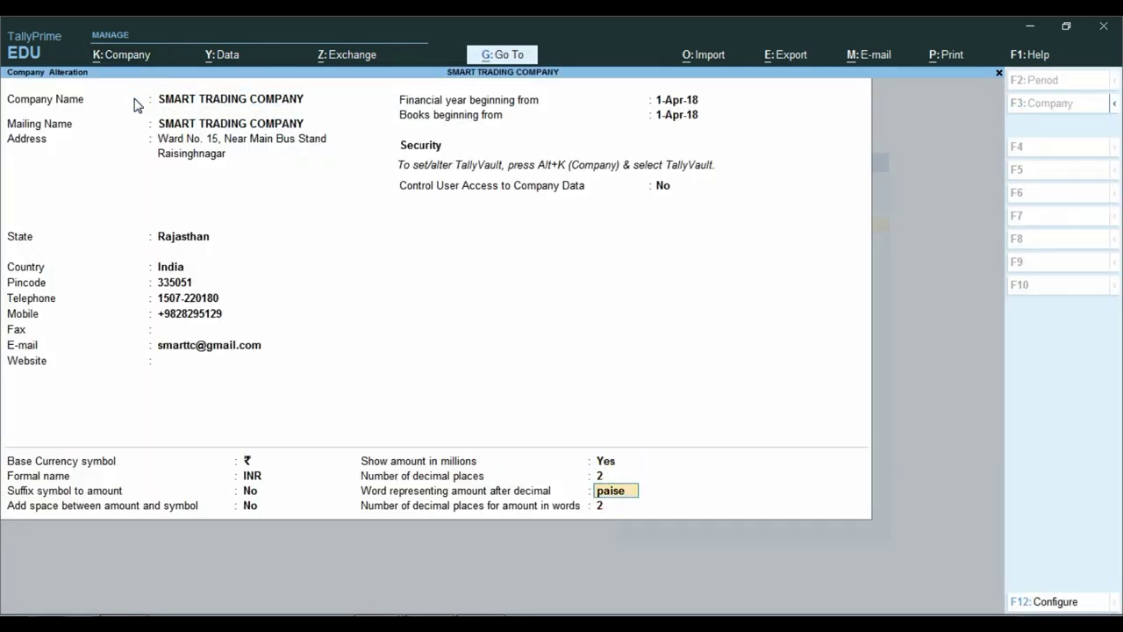
{"action": "key", "text": "Return"}
{"action": "key", "text": "Return"}
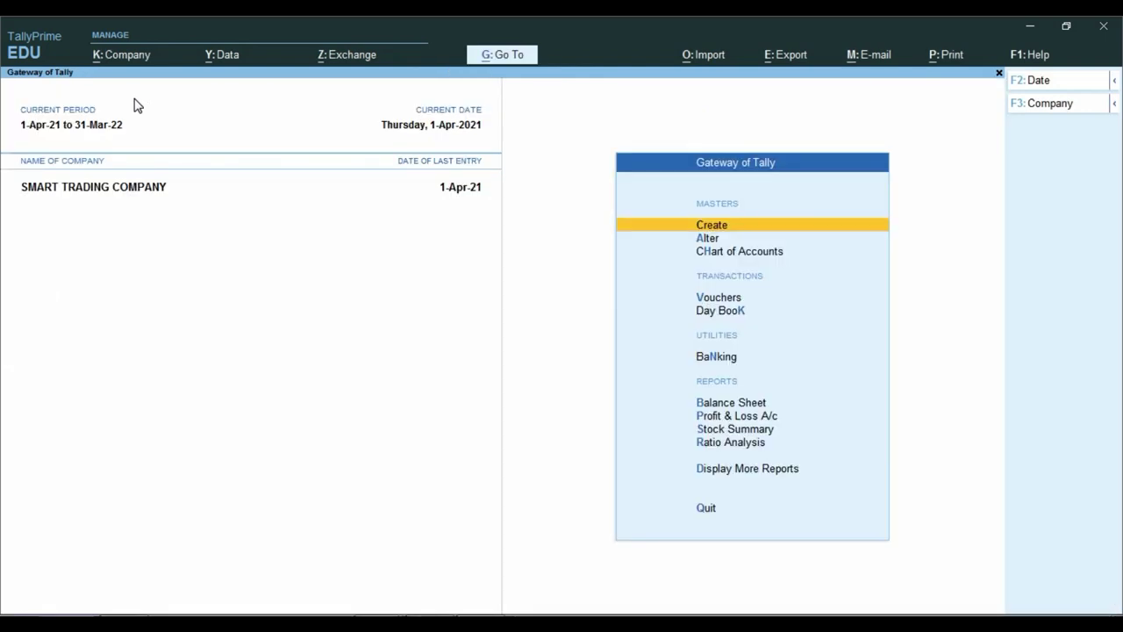
Open the Balance Sheet, zoom in to examine the digit grouping of its amounts, and close the report
{"action": "key", "text": "b"}
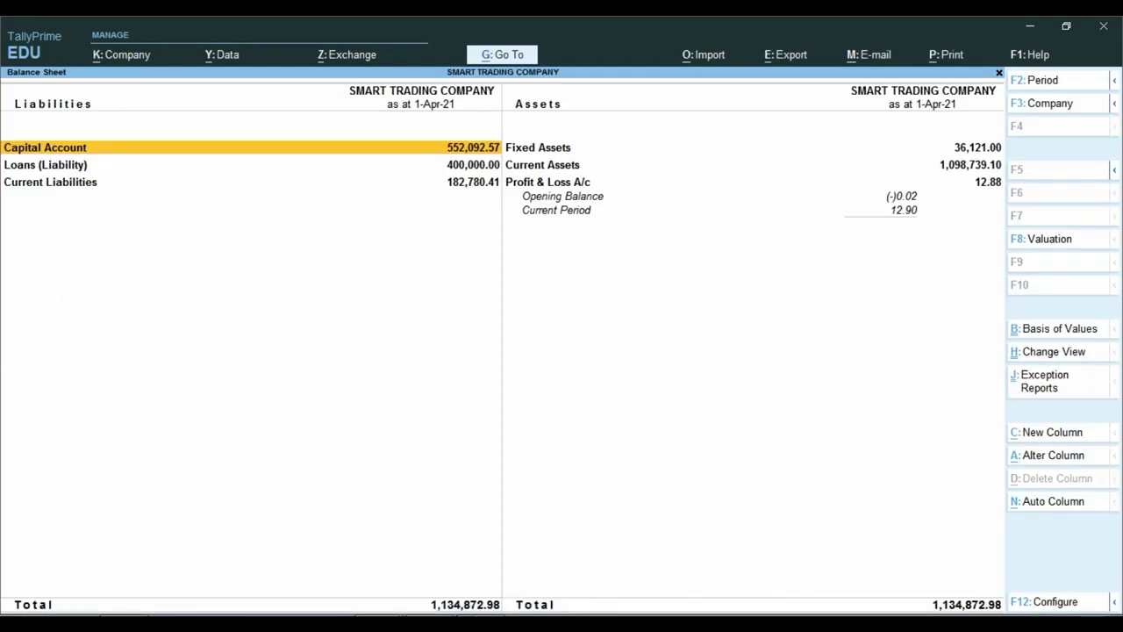
{"action": "key", "text": "alt+z"}
{"action": "key", "text": "Escape"}
{"action": "key", "text": "ctrl"}
{"action": "key", "text": "Escape"}
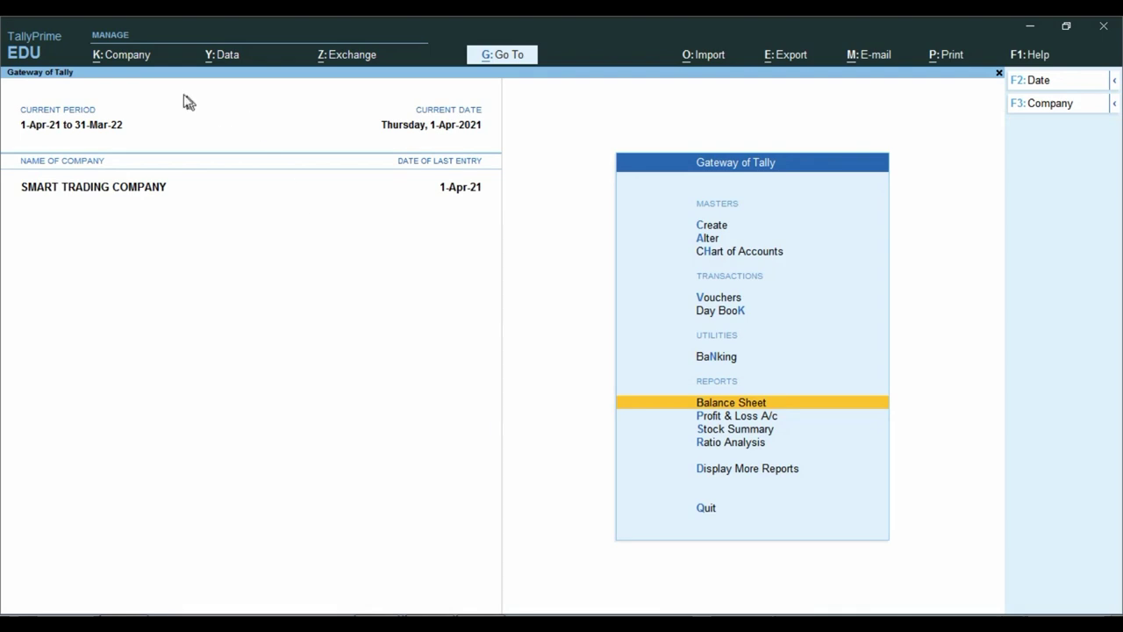
Set Show amount in millions to No for SMART TRADING COMPANY and save the alteration
{"action": "left_click", "coordinate": [128, 55]}
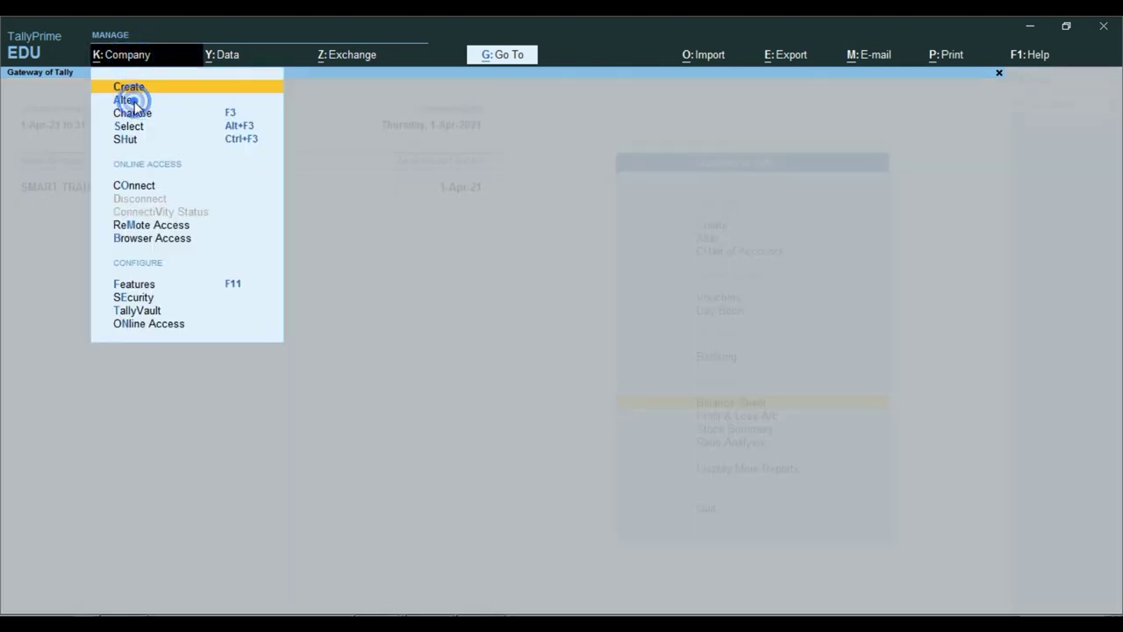
{"action": "left_click", "coordinate": [123, 99]}
{"action": "key", "text": "ctrl+a"}
{"action": "key", "text": "Up"}
{"action": "key", "text": "Up"}
{"action": "key", "text": "Up"}
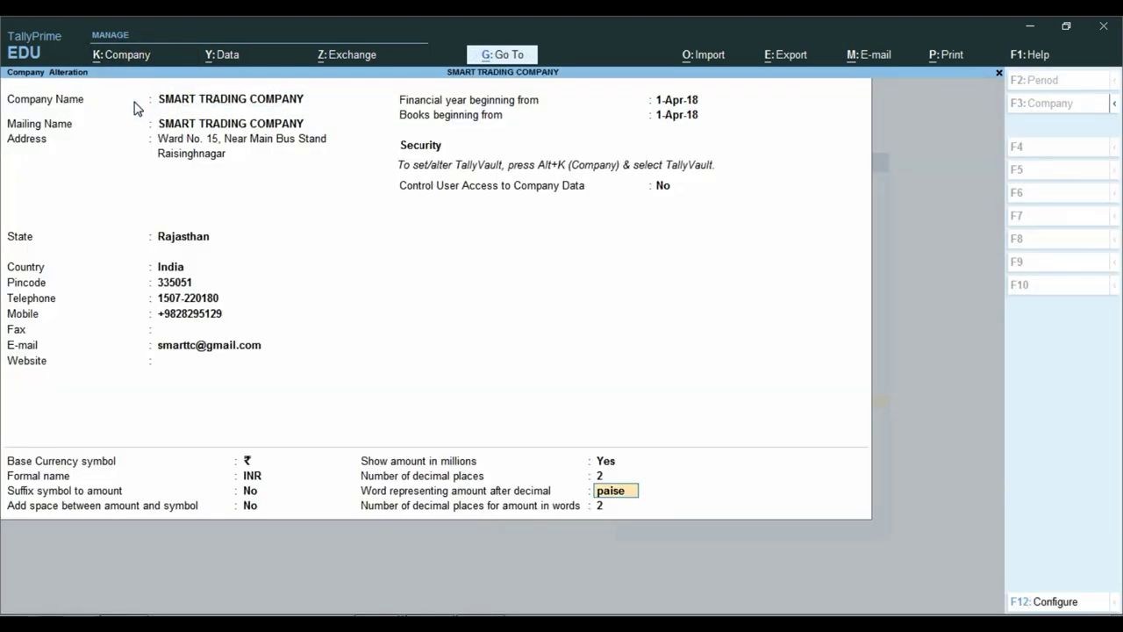
{"action": "type", "text": "N"}
{"action": "key", "text": "Return"}
{"action": "key", "text": "ctrl+a"}
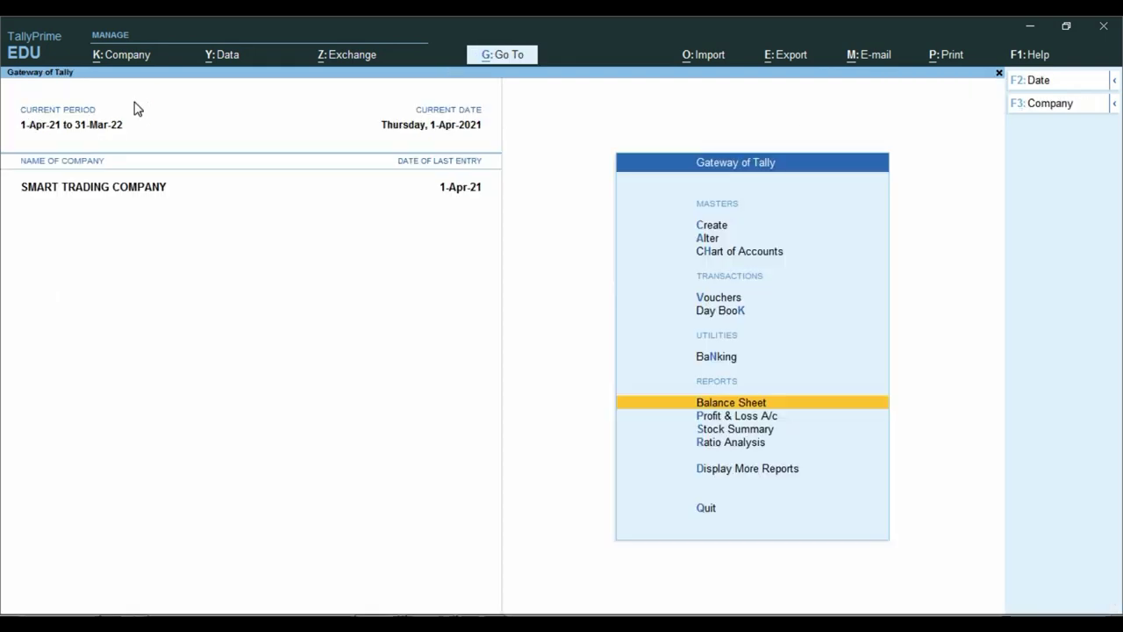
Reopen the Balance Sheet and check the digit grouping of its total amounts
{"action": "key", "text": "Return"}
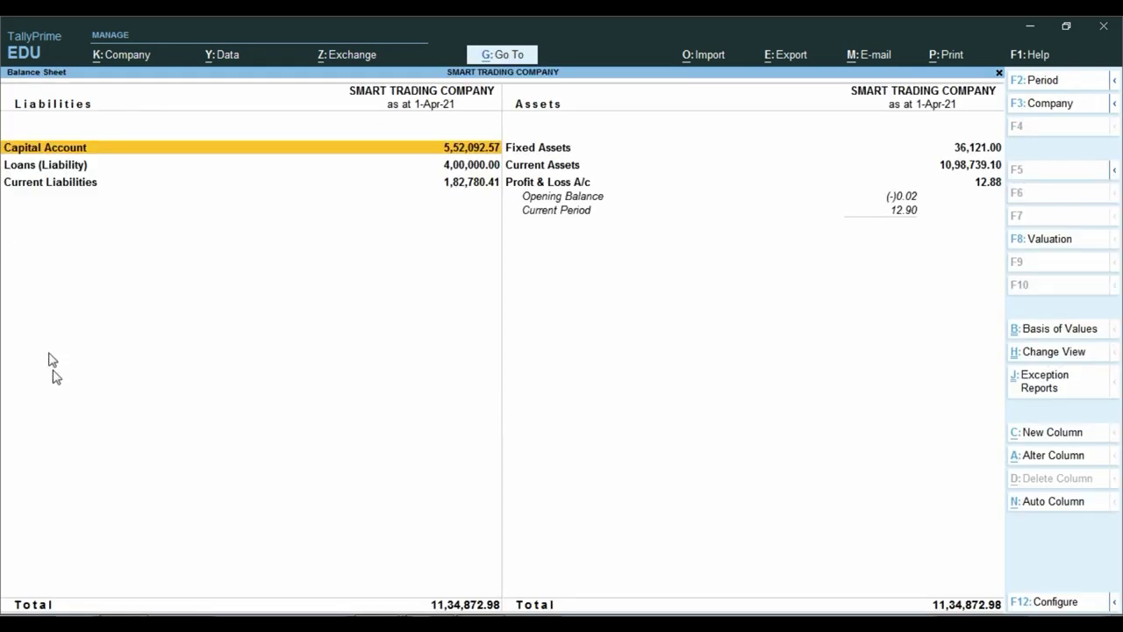
{"action": "key", "text": "alt+z"}
{"action": "key", "text": "Escape"}
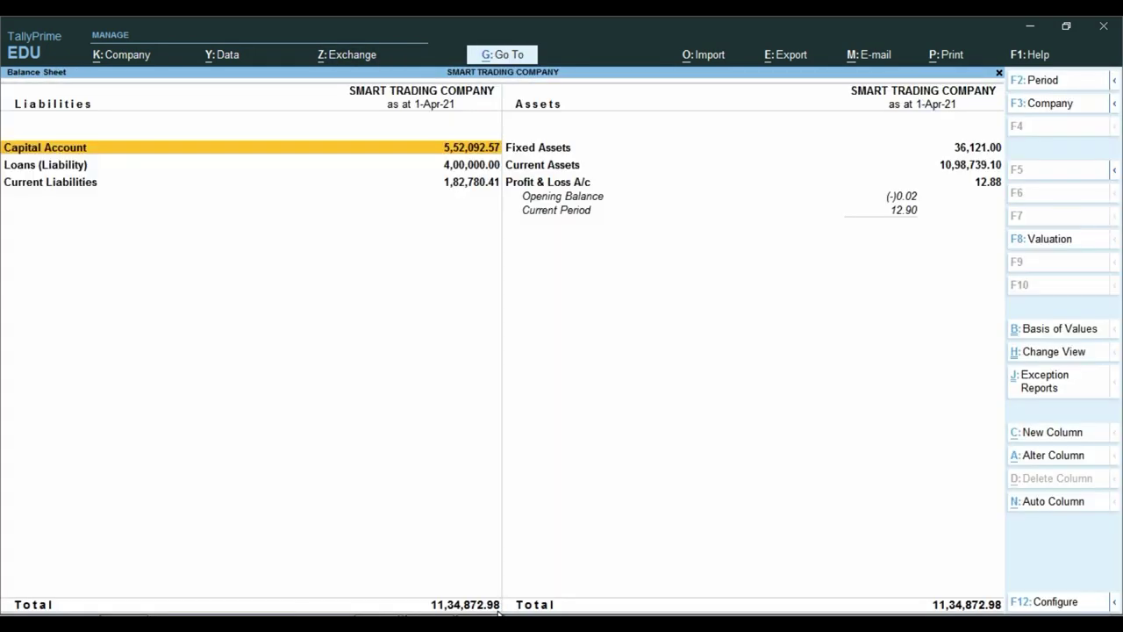
View the Number of decimal places setting on the Company Creation form, and return from there to the Gateway of Tally
{"action": "key", "text": "ctrl"}
{"action": "mouse_move", "coordinate": [380, 621]}
{"action": "left_click", "coordinate": [338, 594]}
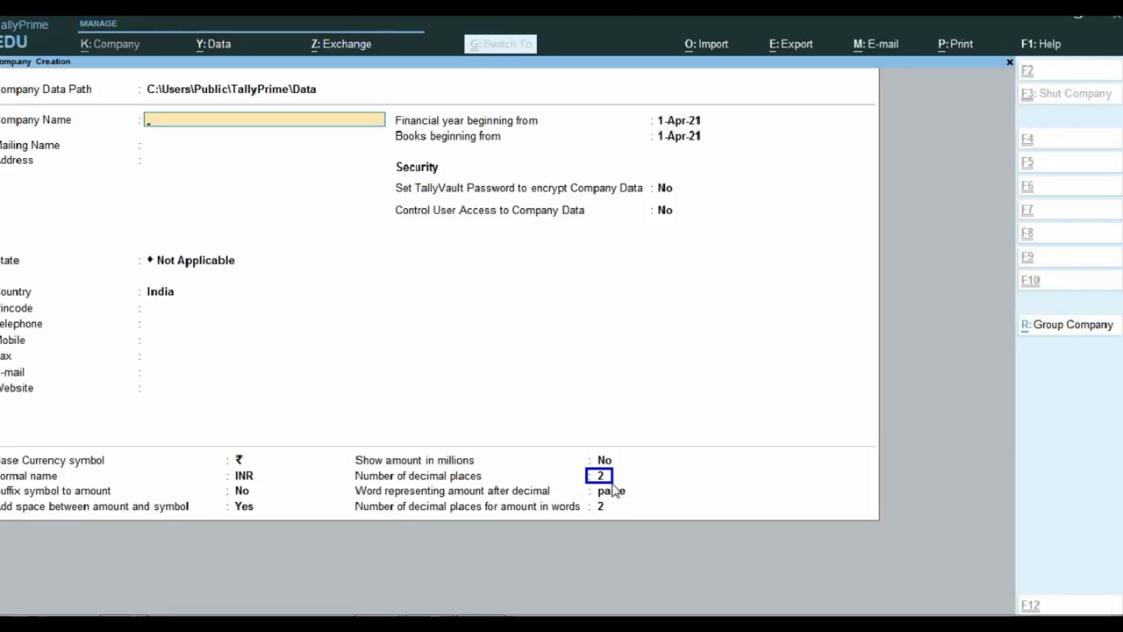
{"action": "key", "text": "F3"}
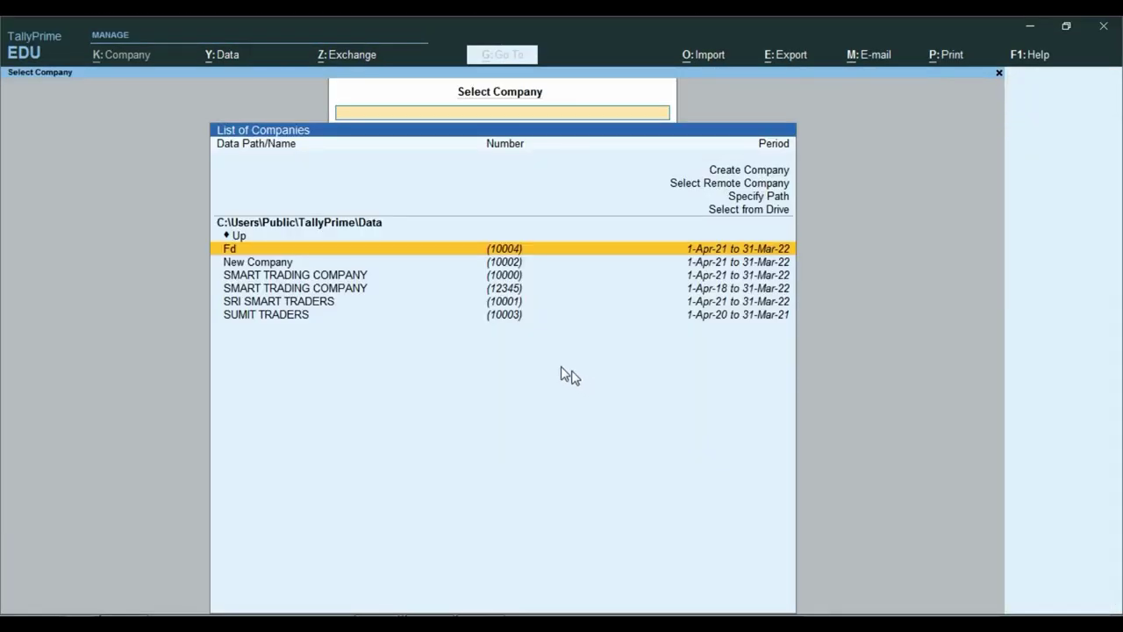
{"action": "left_click", "coordinate": [418, 303]}
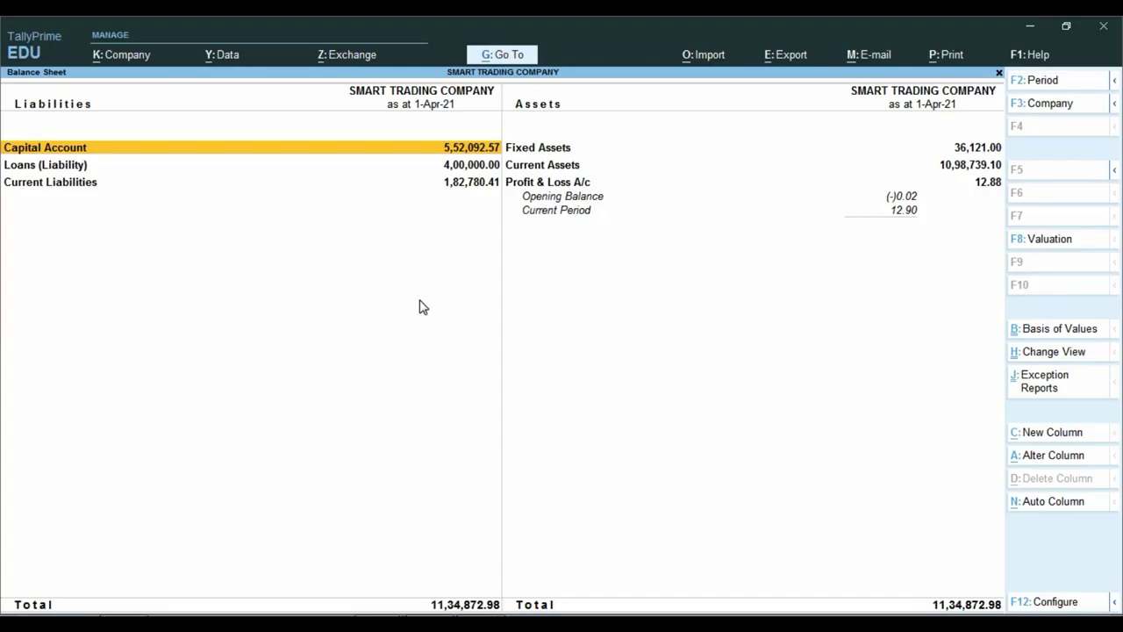
{"action": "key", "text": "Right"}
{"action": "key", "text": "Escape"}
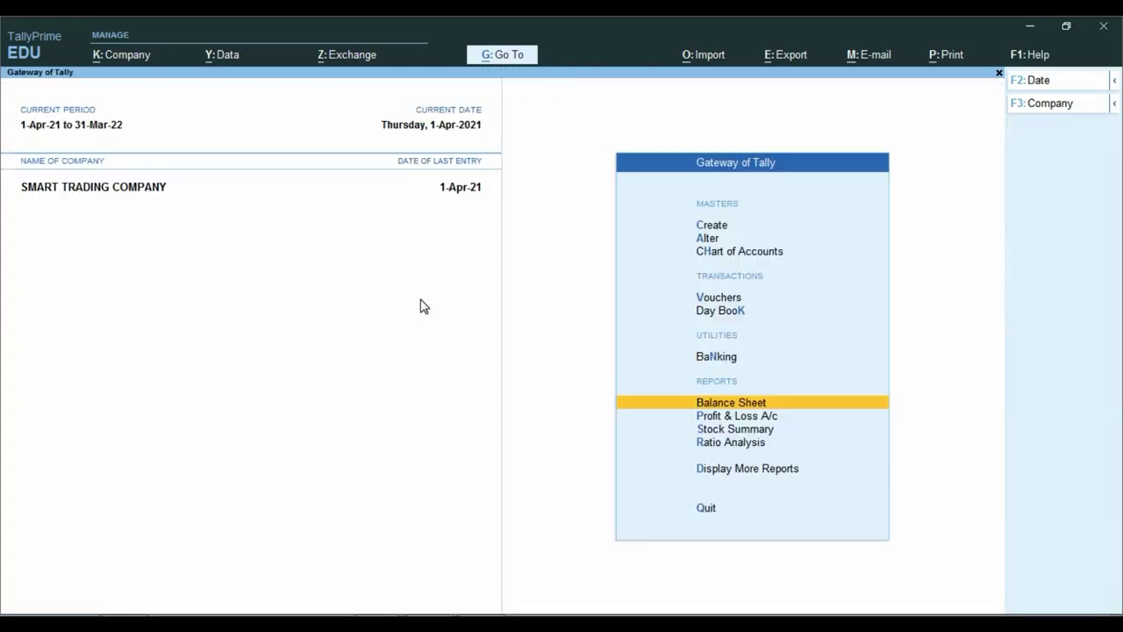
Open sales voucher 001 from the Day Book and preview its tax invoice enlarged
{"action": "key", "text": "Escape"}
{"action": "key", "text": "n"}
{"action": "key", "text": "d"}
{"action": "key", "text": "y"}
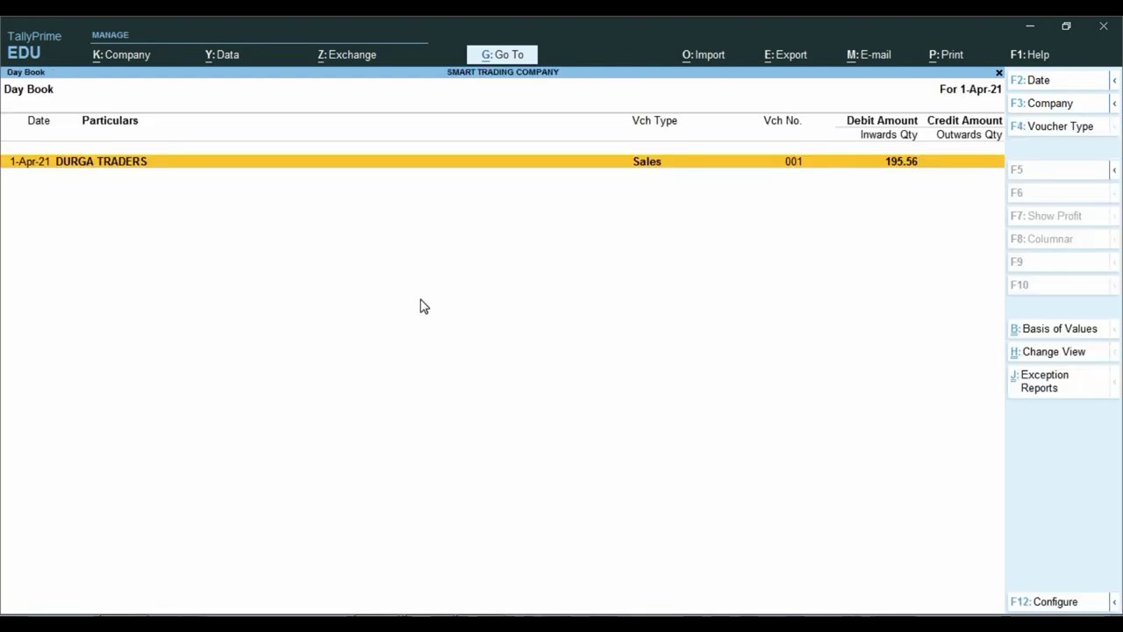
{"action": "key", "text": "Return"}
{"action": "key", "text": "ctrl+p"}
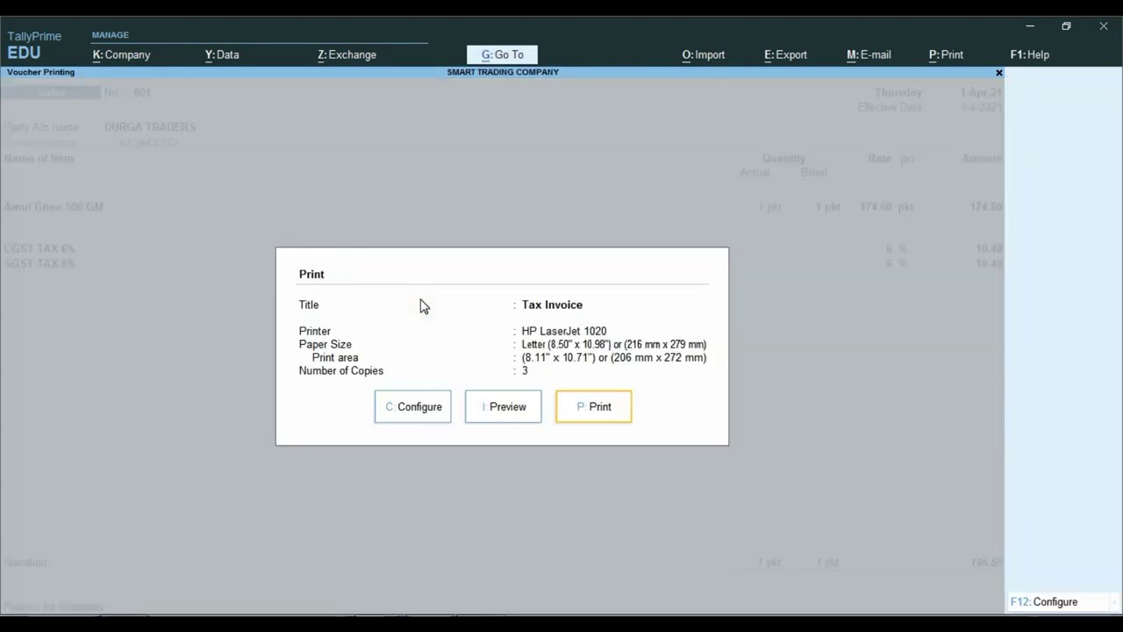
{"action": "key", "text": "i"}
{"action": "left_click", "coordinate": [421, 305]}
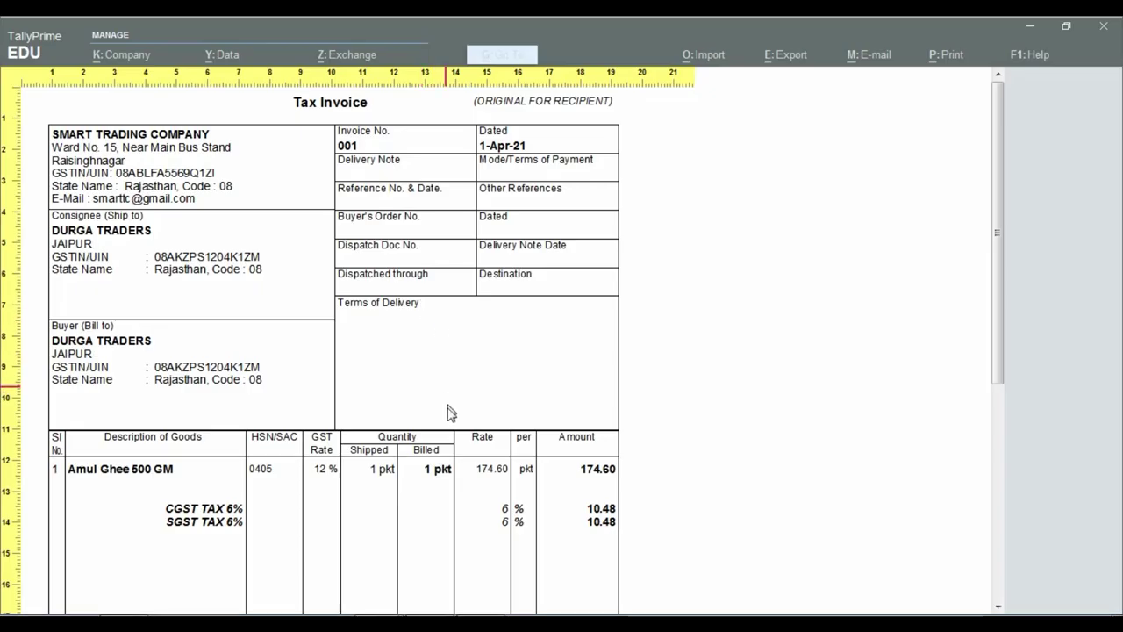
Zoom into the invoice total to examine its decimal digits, and close the preview and voucher
{"action": "scroll", "coordinate": [567, 527], "scroll_direction": "down", "scroll_amount": 5}
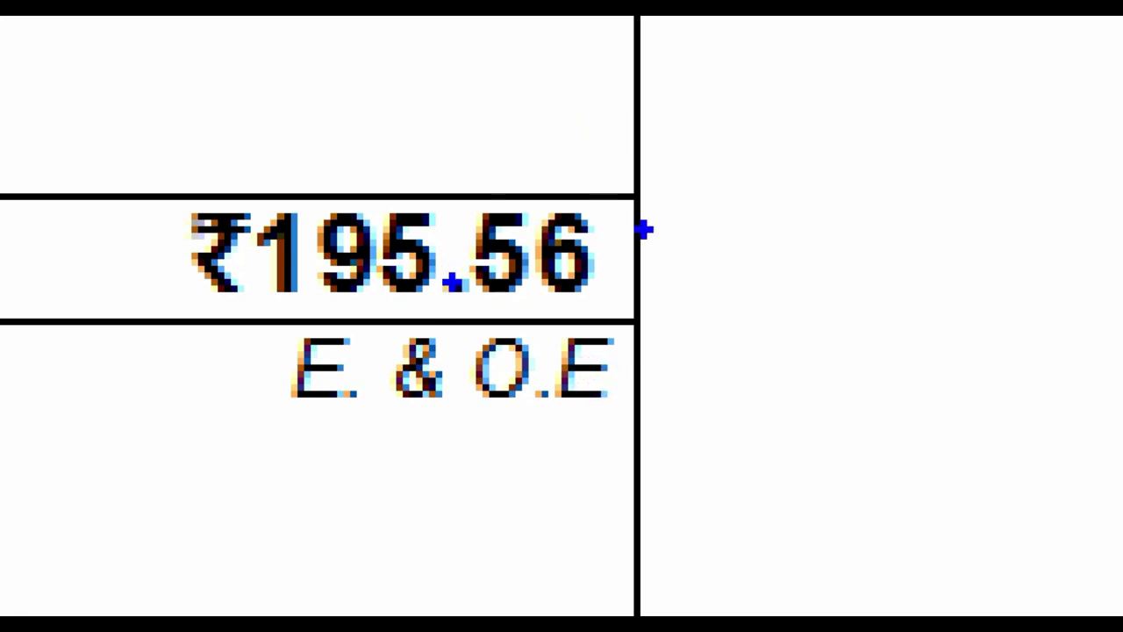
{"action": "left_click_drag", "start_coordinate": [716, 143], "coordinate": [597, 305]}
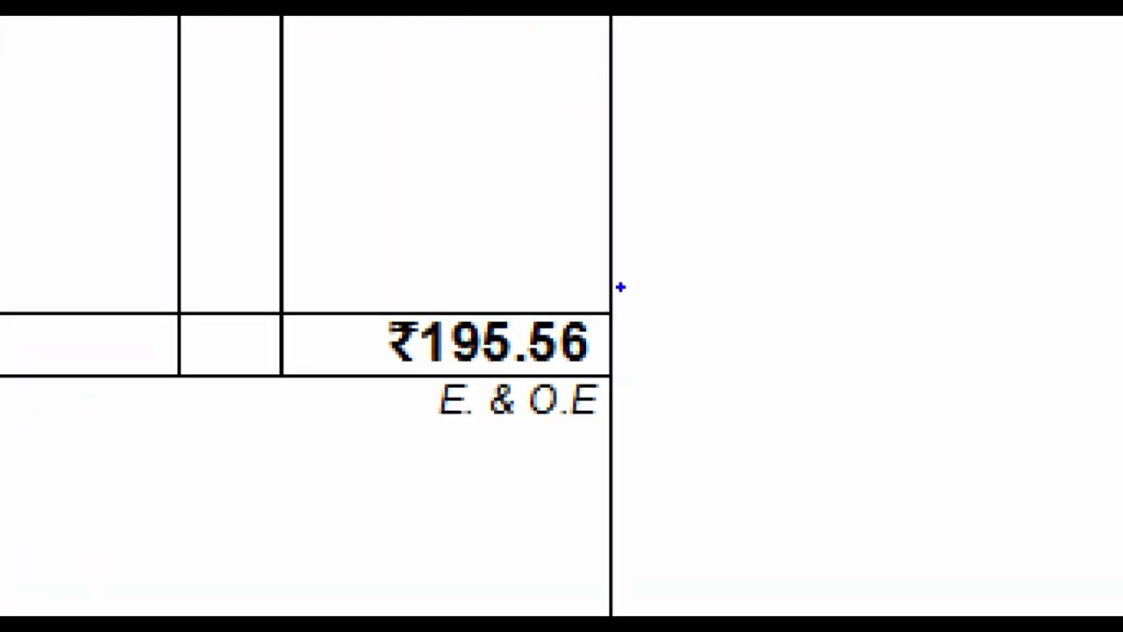
{"action": "left_click_drag", "start_coordinate": [621, 287], "coordinate": [511, 379]}
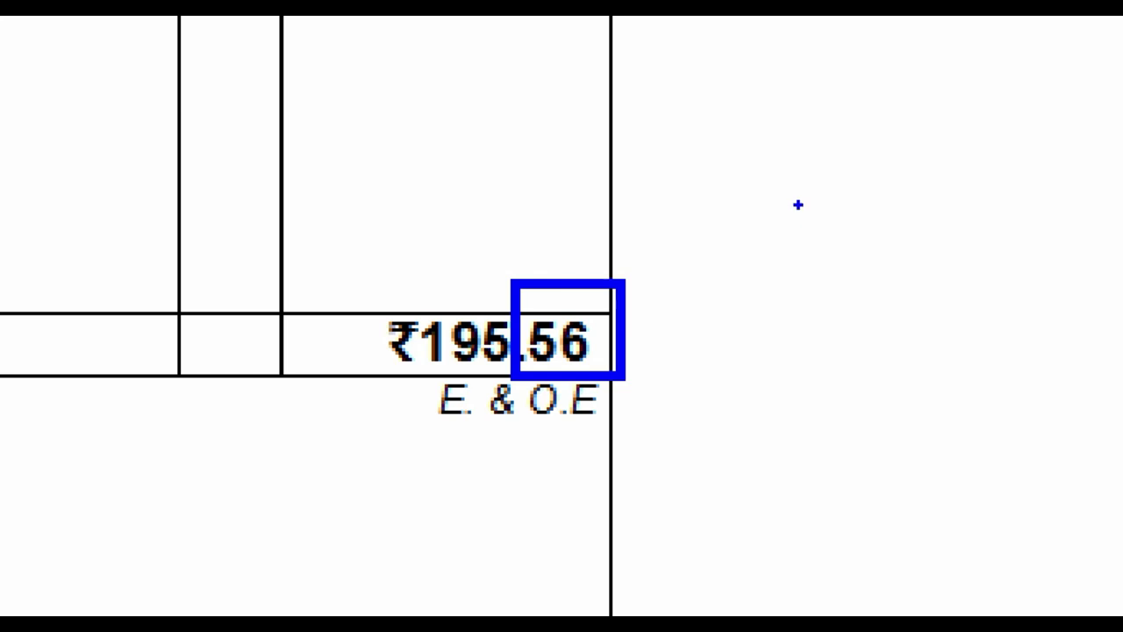
{"action": "key", "text": "alt+z"}
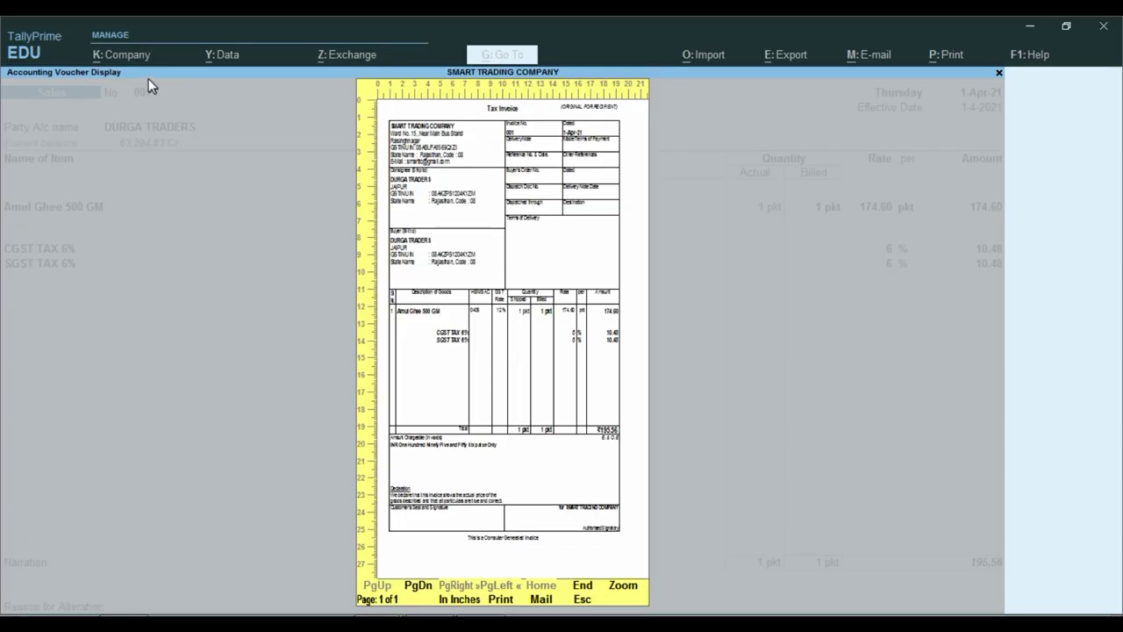
{"action": "key", "text": "Escape"}
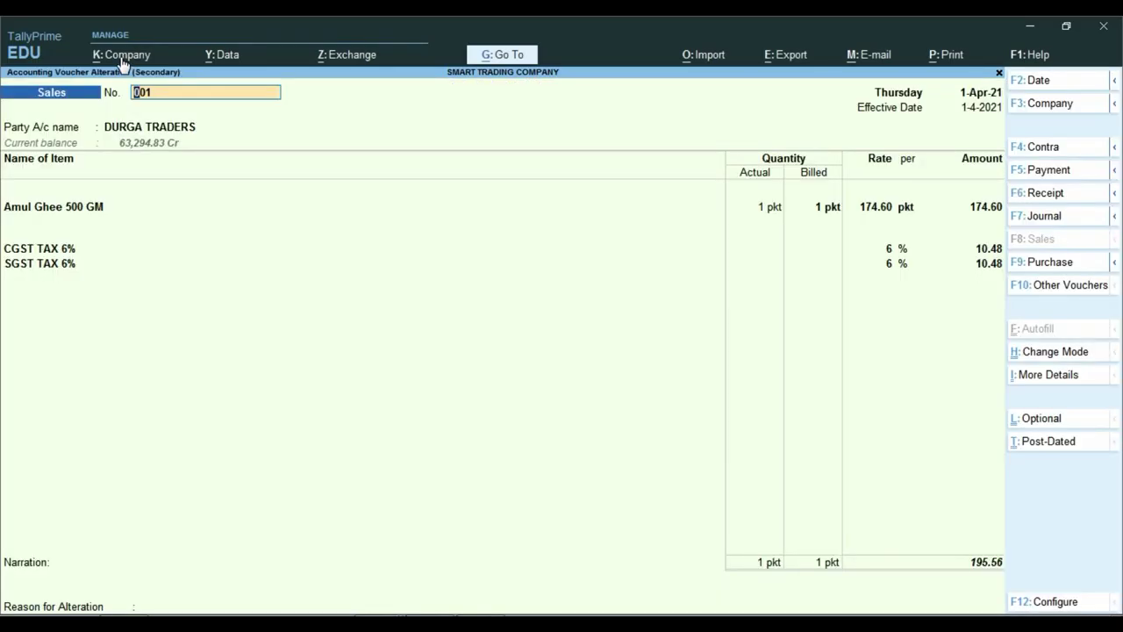
{"action": "key", "text": "Escape"}
{"action": "key", "text": "y"}
{"action": "key", "text": "Escape"}
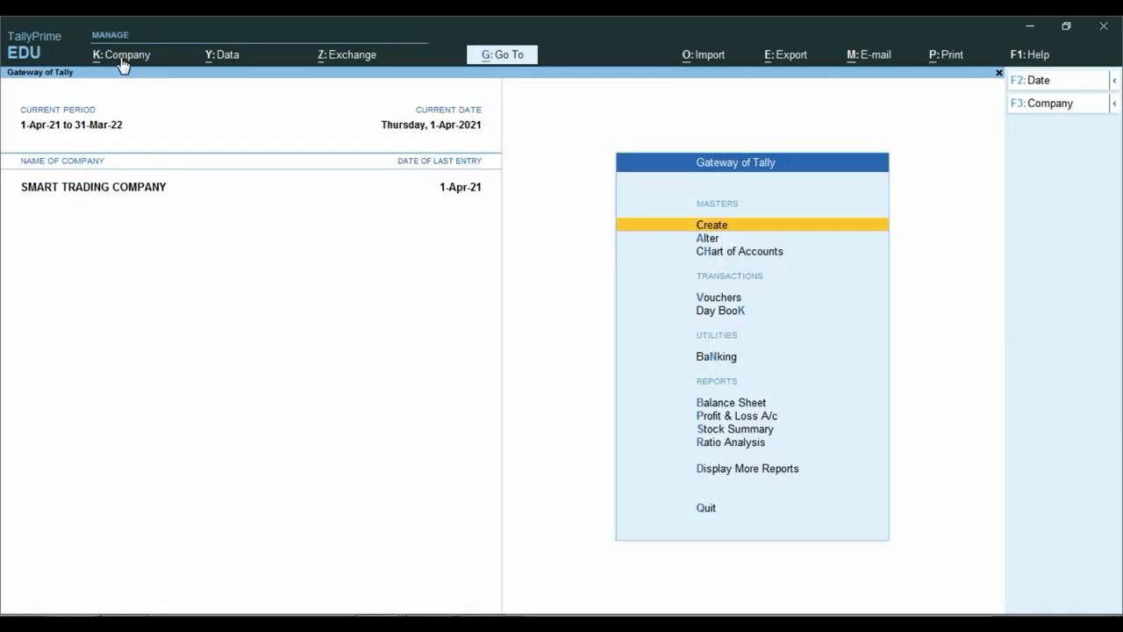
Set Number of decimal places to 3 for SMART TRADING COMPANY and save the alteration
{"action": "left_click", "coordinate": [122, 57]}
{"action": "left_click", "coordinate": [132, 101]}
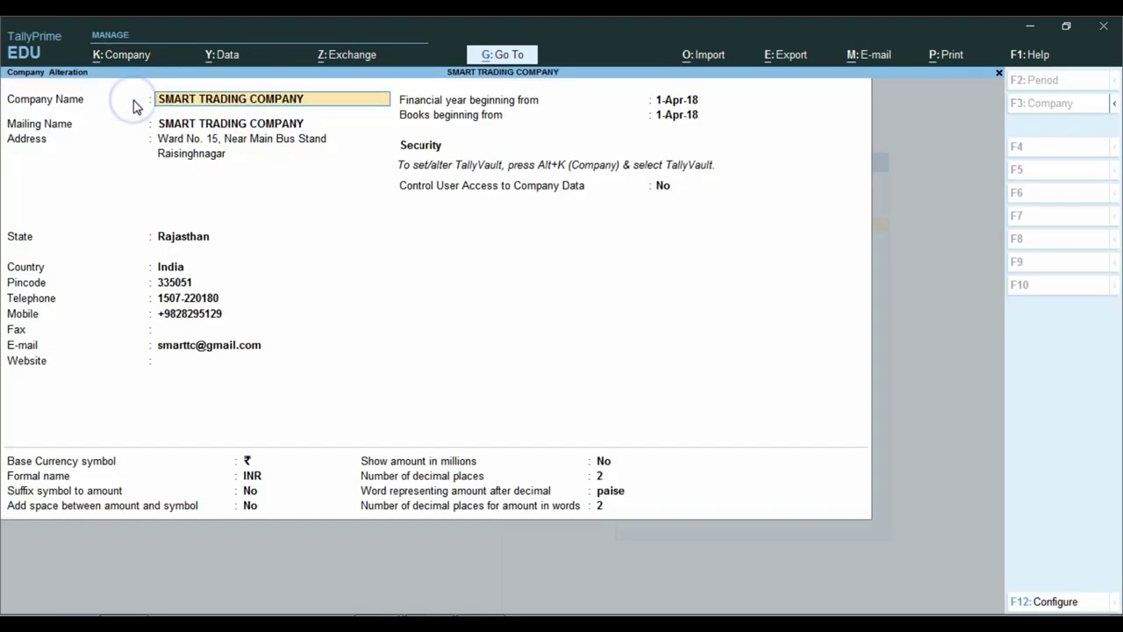
{"action": "key", "text": "Return"}
{"action": "key", "text": "Up"}
{"action": "key", "text": "Up"}
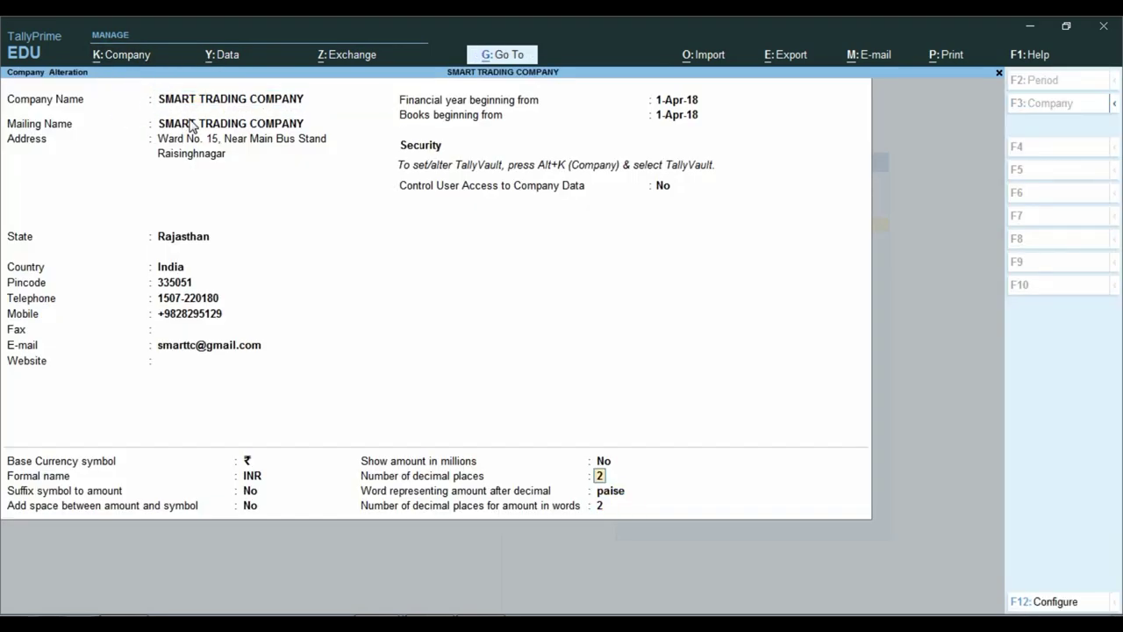
{"action": "key", "text": "Return"}
{"action": "key", "text": "Return"}
{"action": "key", "text": "Return"}
{"action": "key", "text": "Return"}
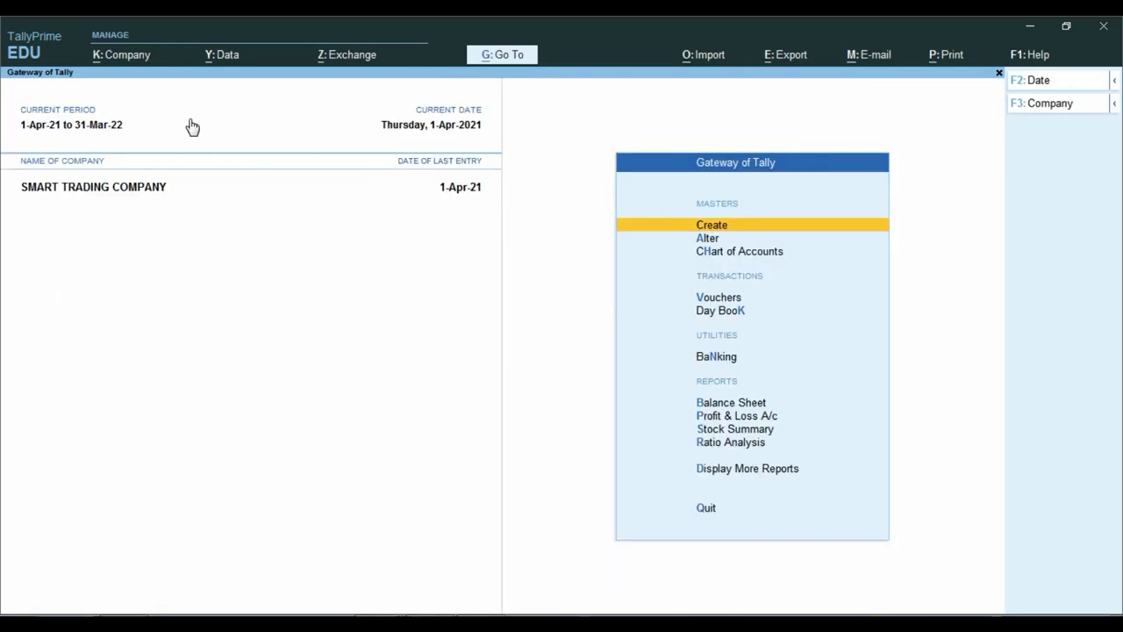
Reopen sales voucher 001 from the Day Book and preview its tax invoice
{"action": "key", "text": "d"}
{"action": "key", "text": "d"}
{"action": "key", "text": "Return"}
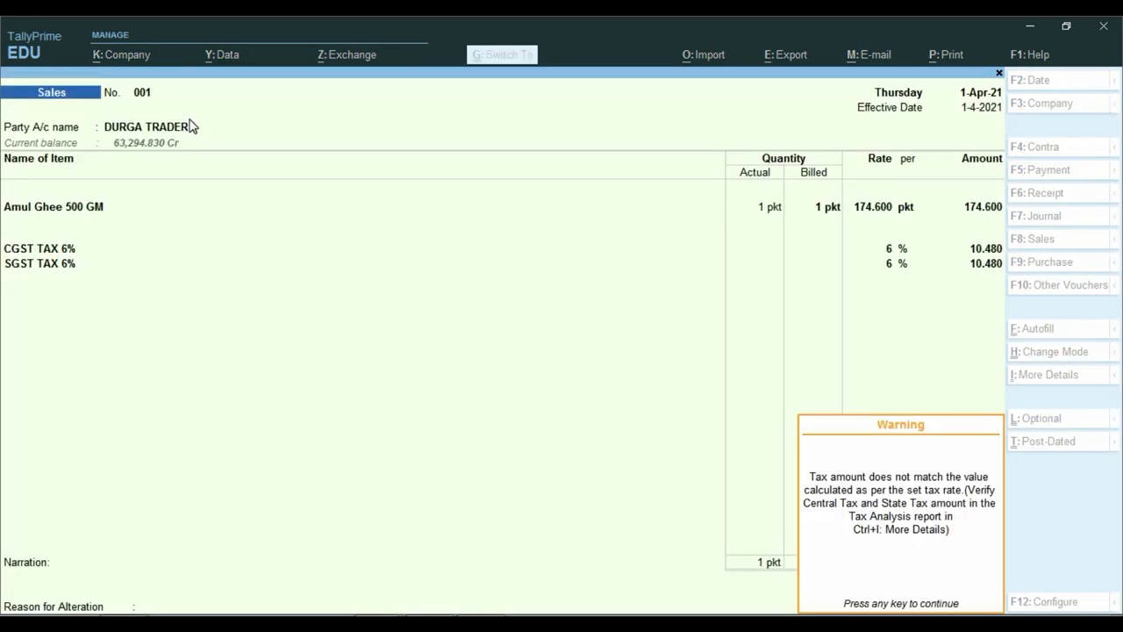
{"action": "key", "text": "alt+p"}
{"action": "key", "text": "i"}
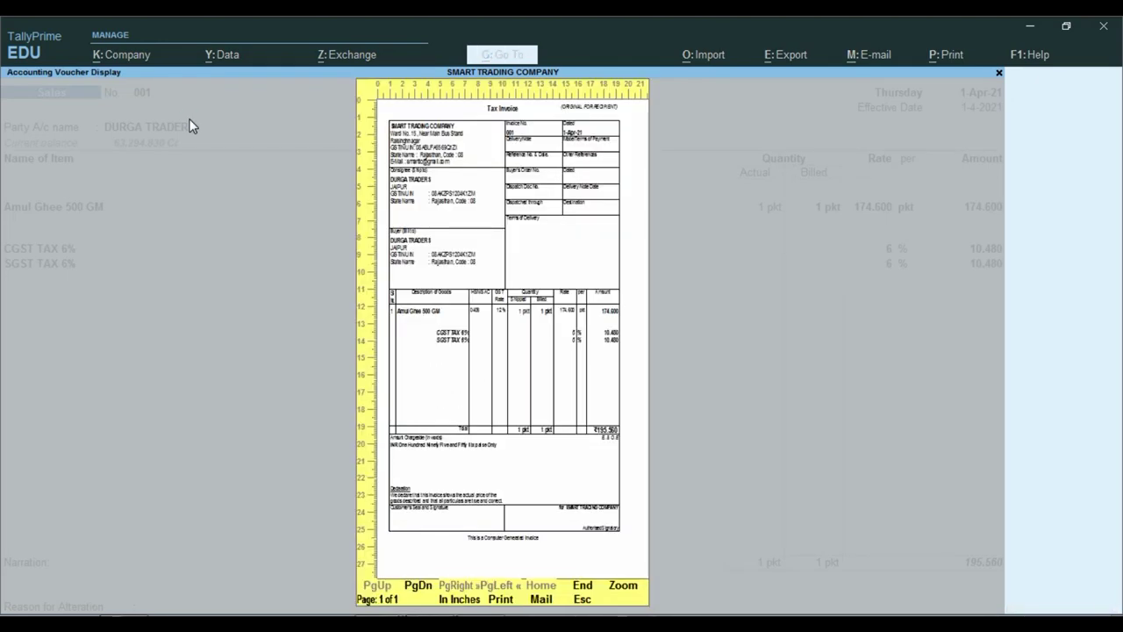
Enlarge the invoice preview to check the decimal places of the total, and close the preview and voucher
{"action": "key", "text": "z"}
{"action": "scroll", "coordinate": [231, 295], "scroll_direction": "down", "scroll_amount": 5}
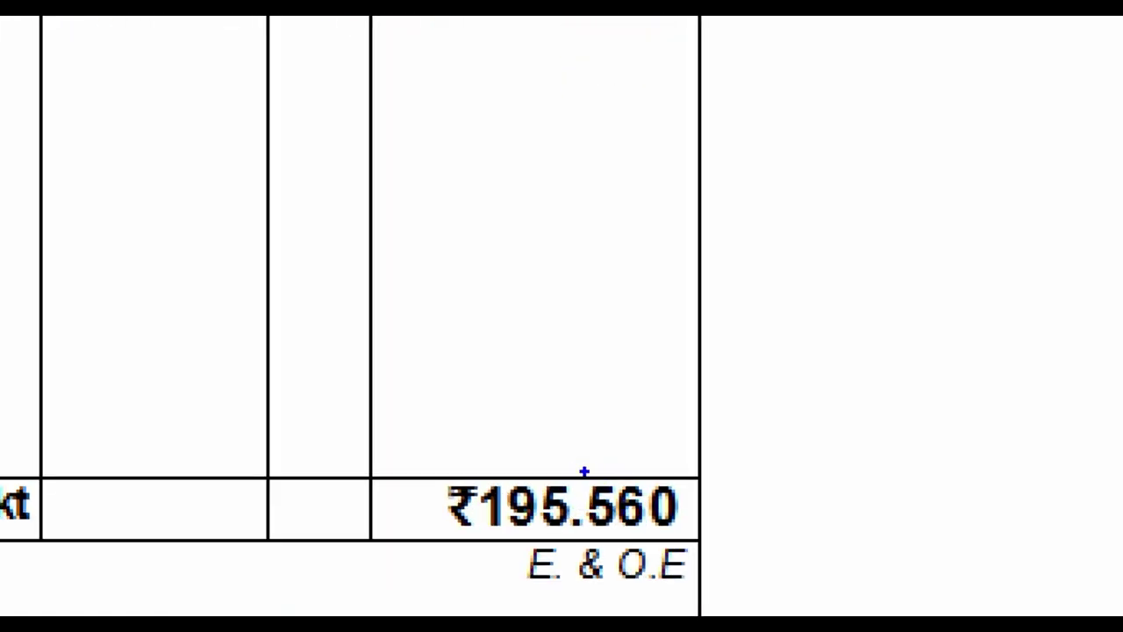
{"action": "mouse_move", "coordinate": [581, 465]}
{"action": "left_mouse_down"}
{"action": "mouse_move", "coordinate": [584, 514]}
{"action": "mouse_move", "coordinate": [696, 542]}
{"action": "left_mouse_up"}
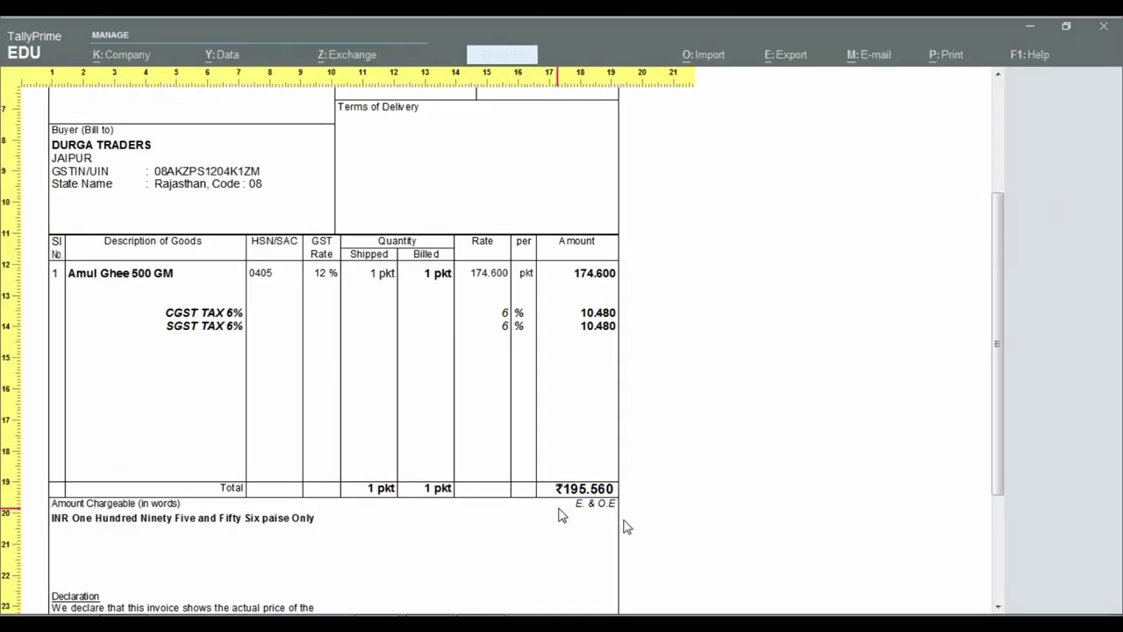
{"action": "key", "text": "Escape"}
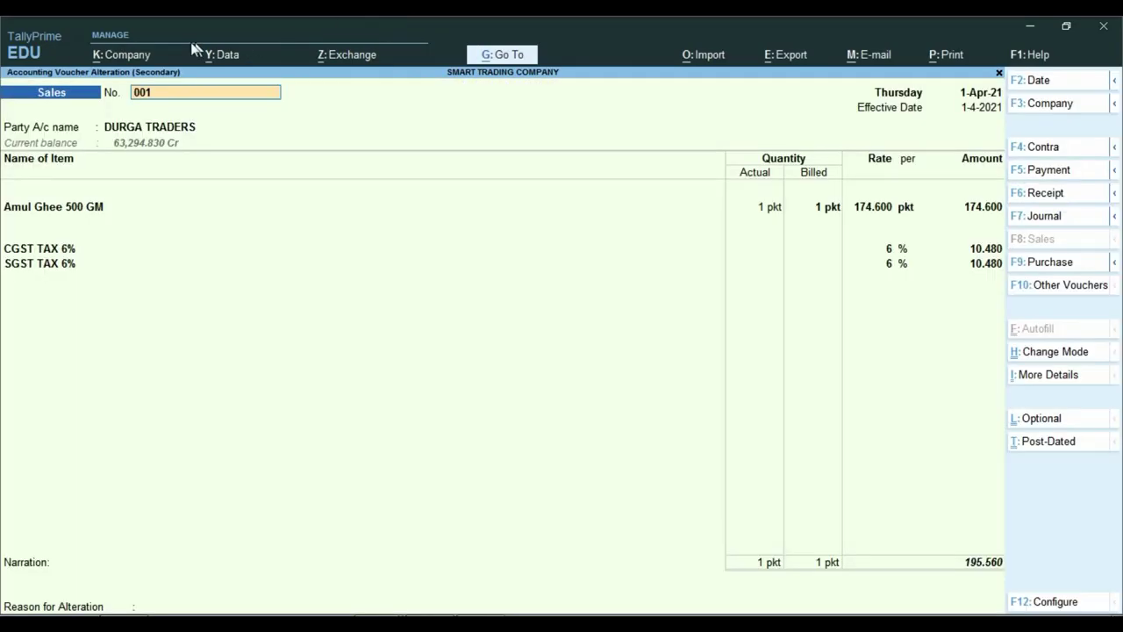
{"action": "key", "text": "Escape"}
{"action": "key", "text": "Escape"}
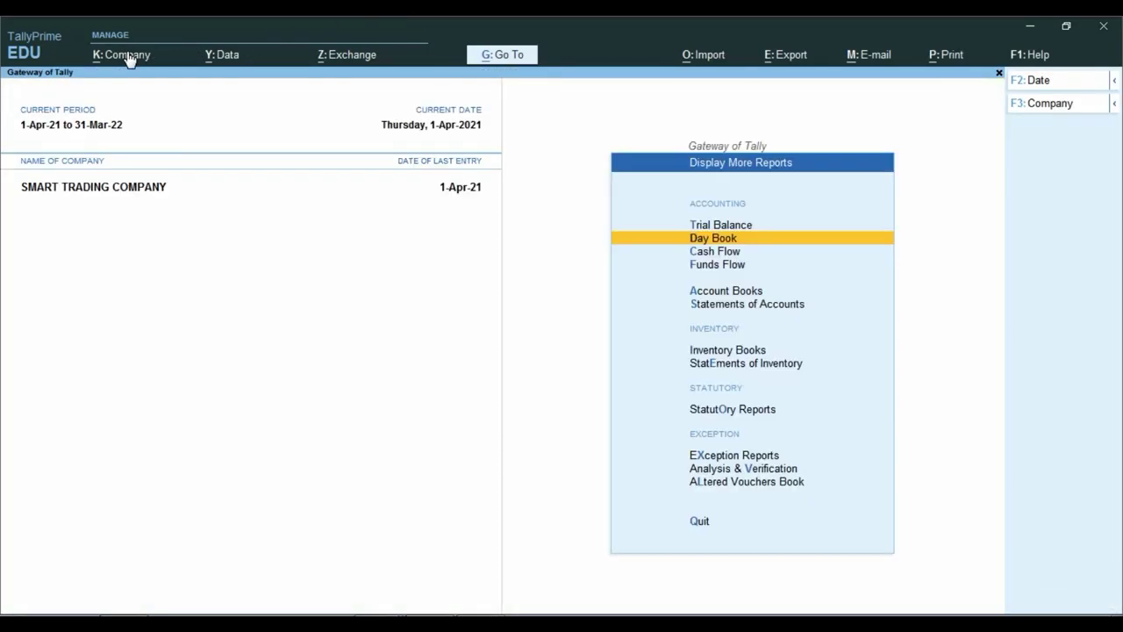
Open the alteration form of SMART TRADING COMPANY to review the word for amounts after the decimal, and close it
{"action": "left_click", "coordinate": [126, 54]}
{"action": "left_click", "coordinate": [133, 98]}
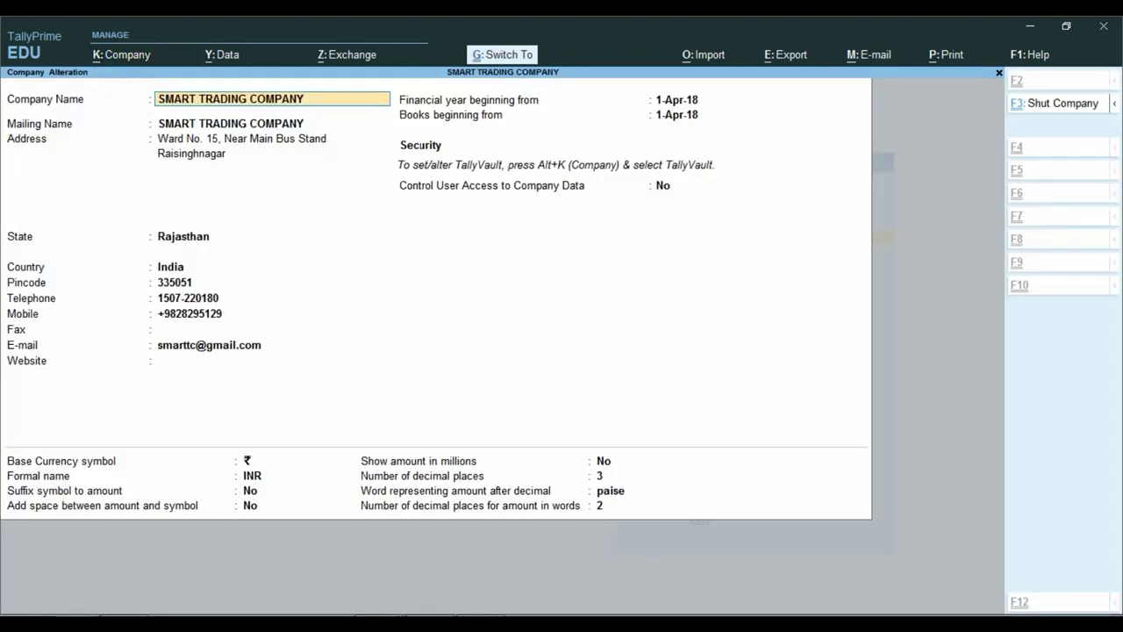
{"action": "key", "text": "ctrl+1"}
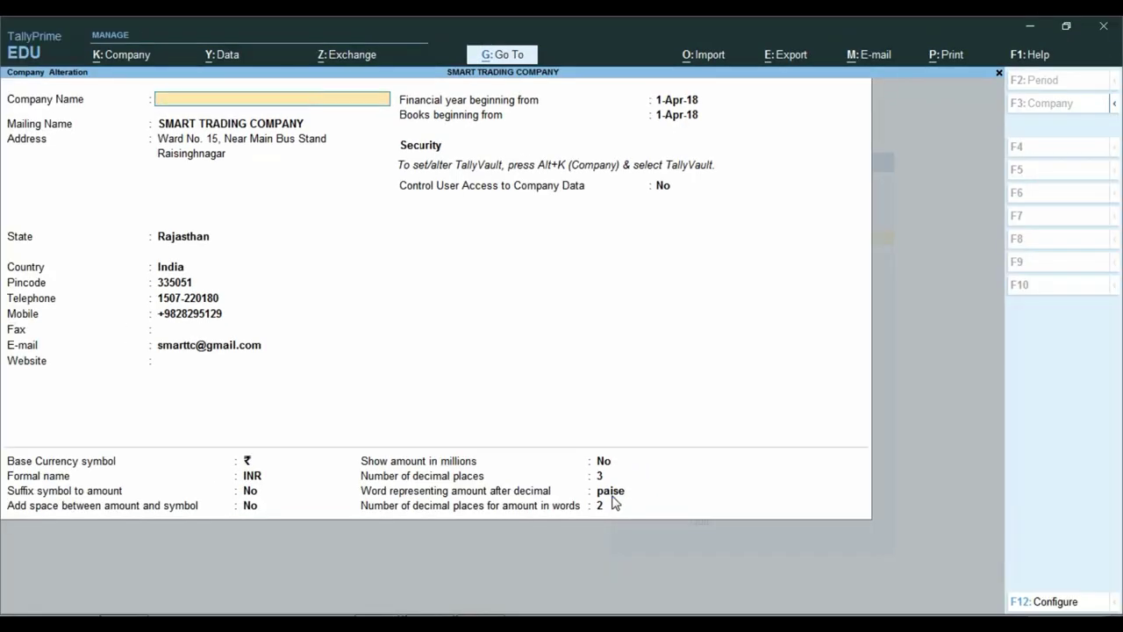
{"action": "key", "text": "Escape"}
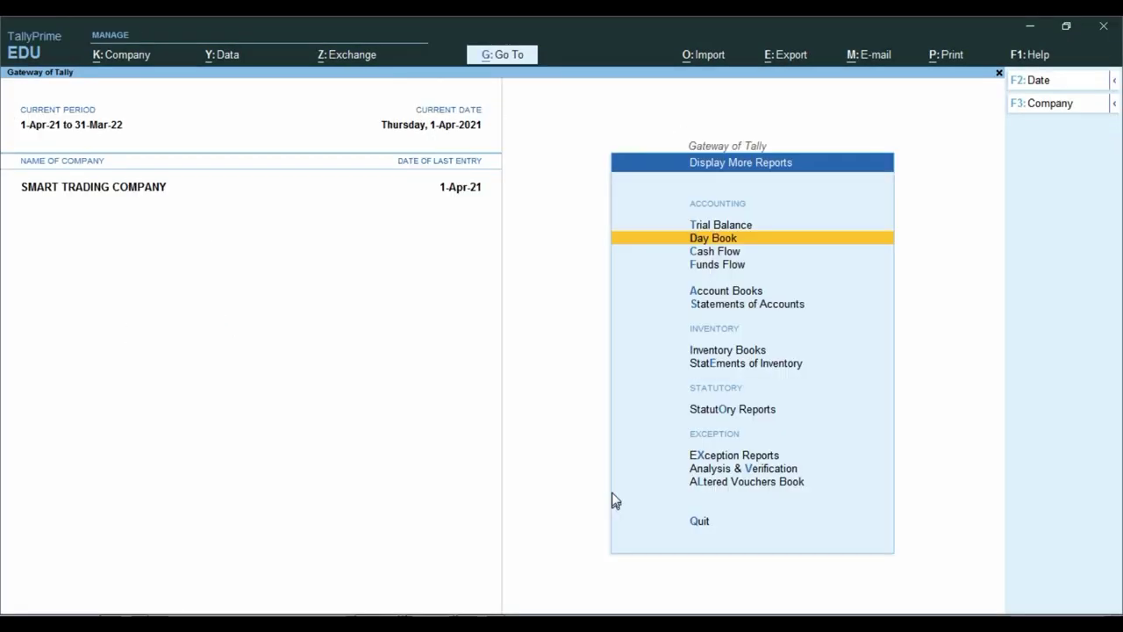
Open sales voucher 001 from the Day Book and preview its tax invoice
{"action": "key", "text": "Escape"}
{"action": "key", "text": "k"}
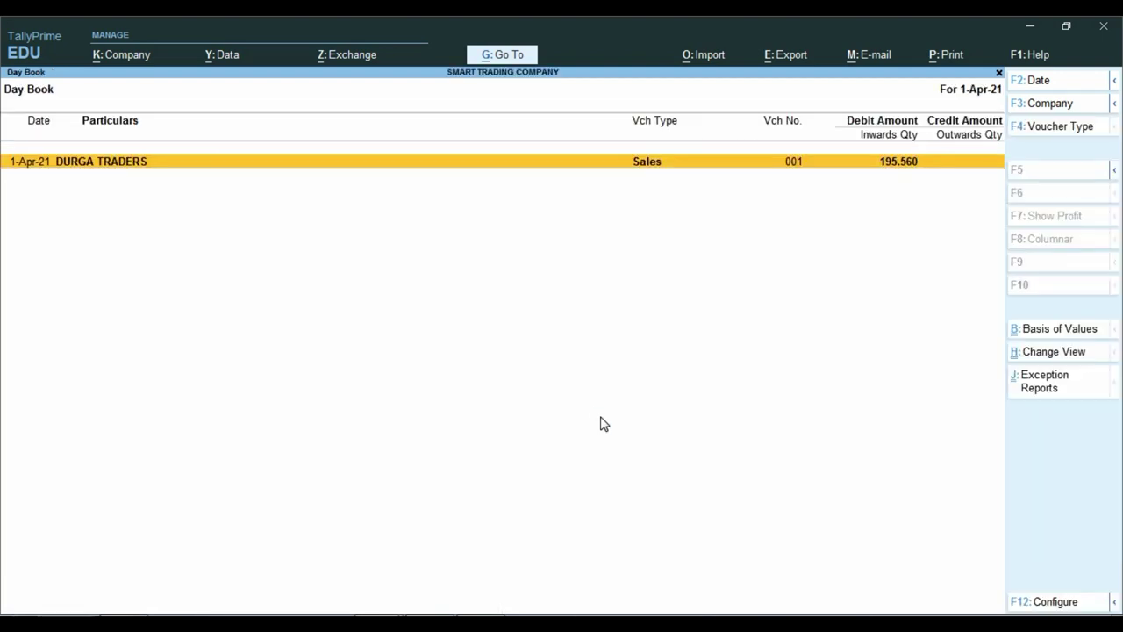
{"action": "key", "text": "Return"}
{"action": "key", "text": "alt+p"}
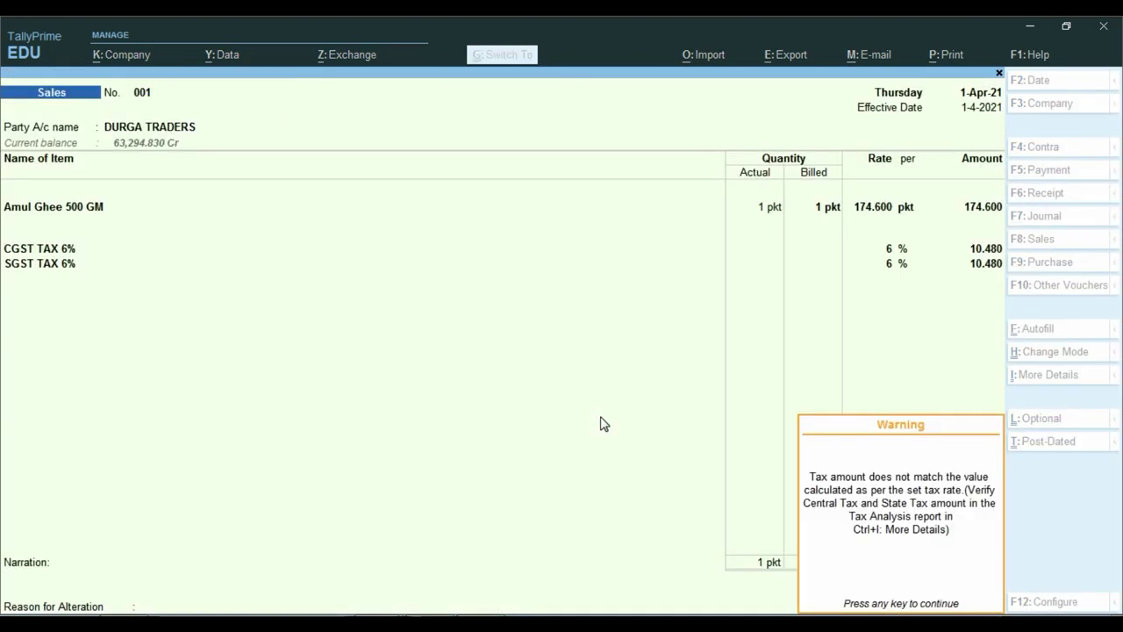
{"action": "key", "text": "Return"}
{"action": "key", "text": "i"}
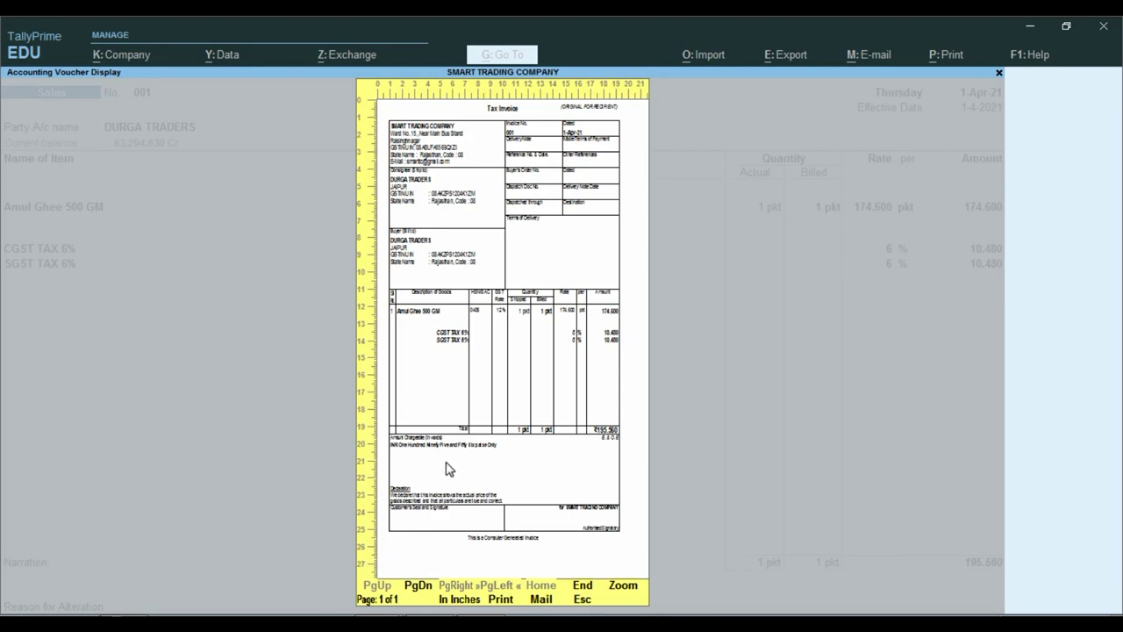
Enlarge the invoice preview to examine the decimal word in the amount in words, and close the preview and voucher
{"action": "key", "text": "alt+z"}
{"action": "scroll", "coordinate": [439, 481], "scroll_direction": "down", "scroll_amount": 5}
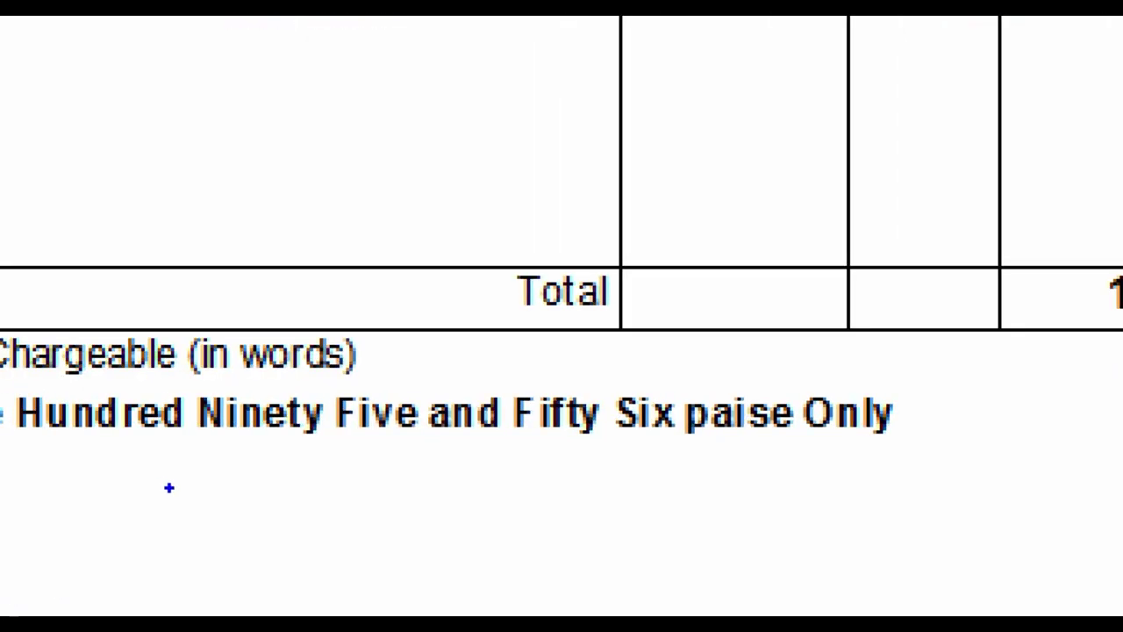
{"action": "left_click", "coordinate": [157, 481]}
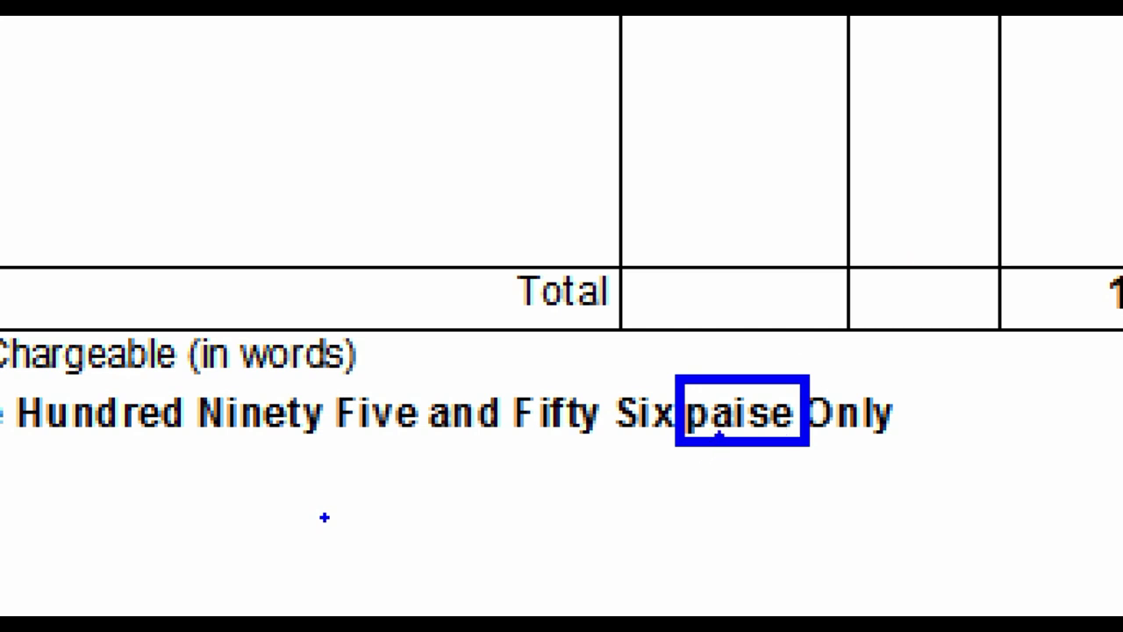
{"action": "key", "text": "Escape"}
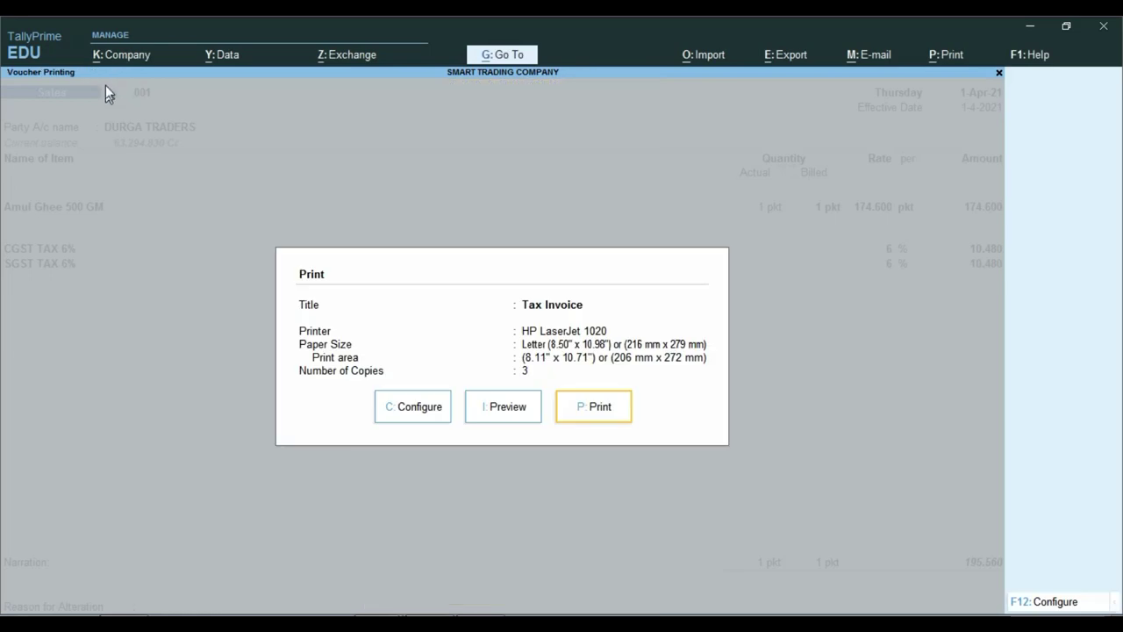
{"action": "key", "text": "Escape"}
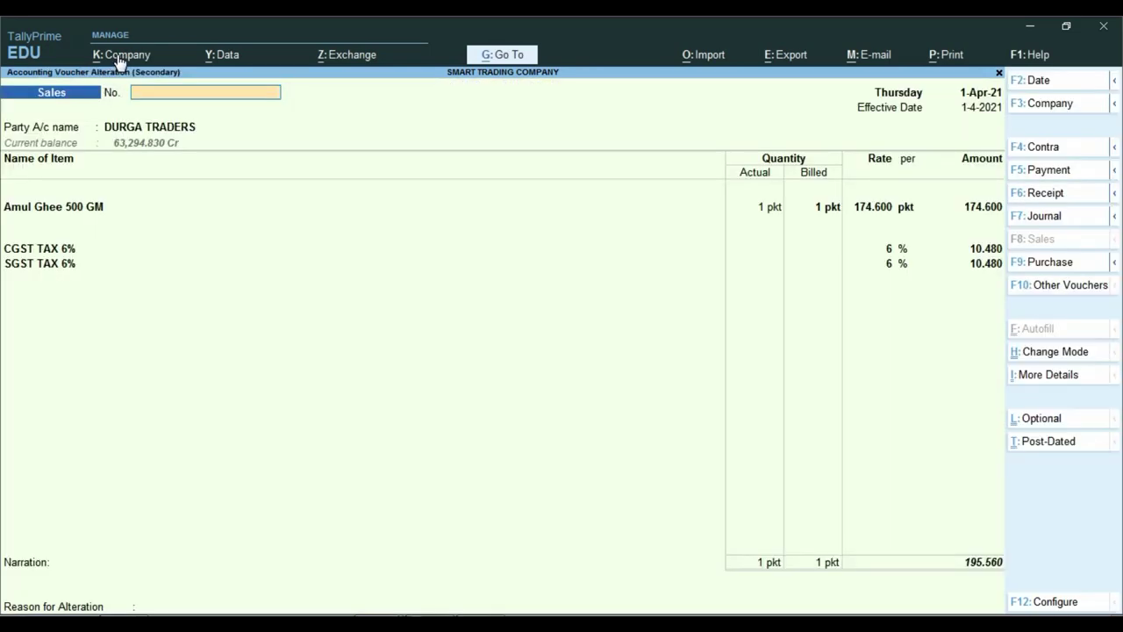
{"action": "key", "text": "Escape"}
{"action": "key", "text": "Escape"}
Set Number of decimal places for amount in words to 3 for SMART TRADING COMPANY and save the alteration
{"action": "left_click", "coordinate": [117, 54]}
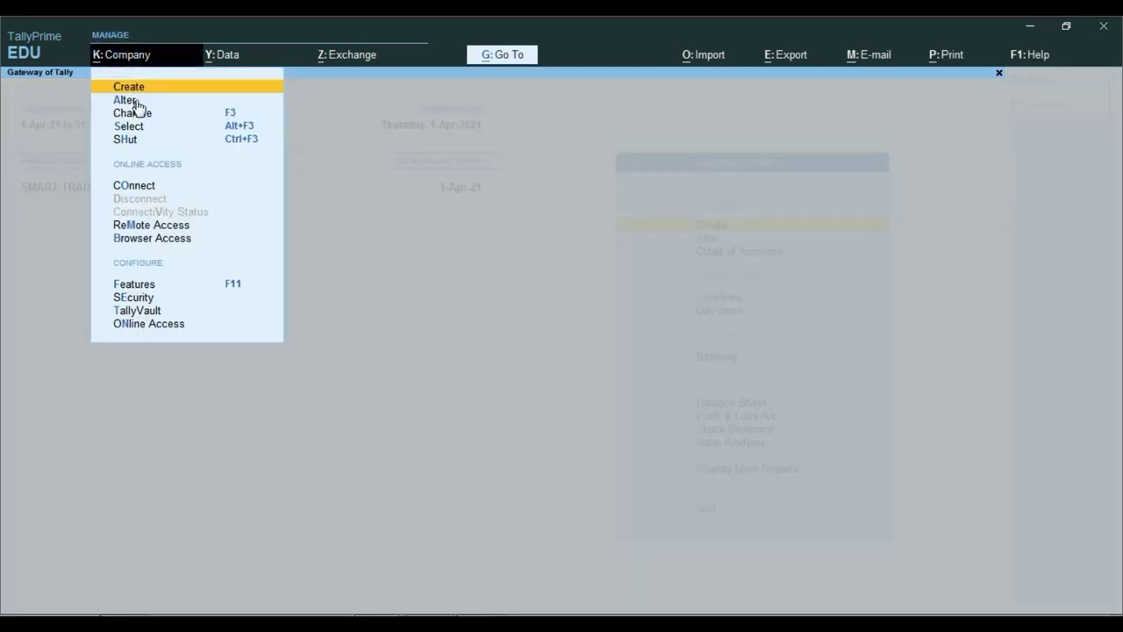
{"action": "left_click", "coordinate": [127, 100]}
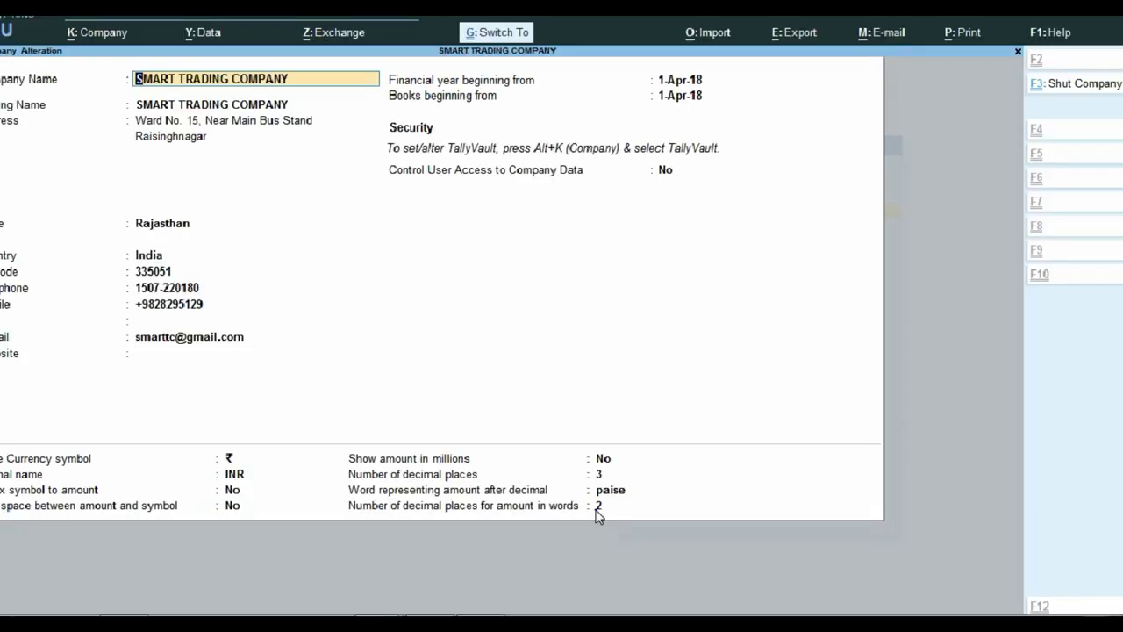
{"action": "left_click", "coordinate": [579, 507]}
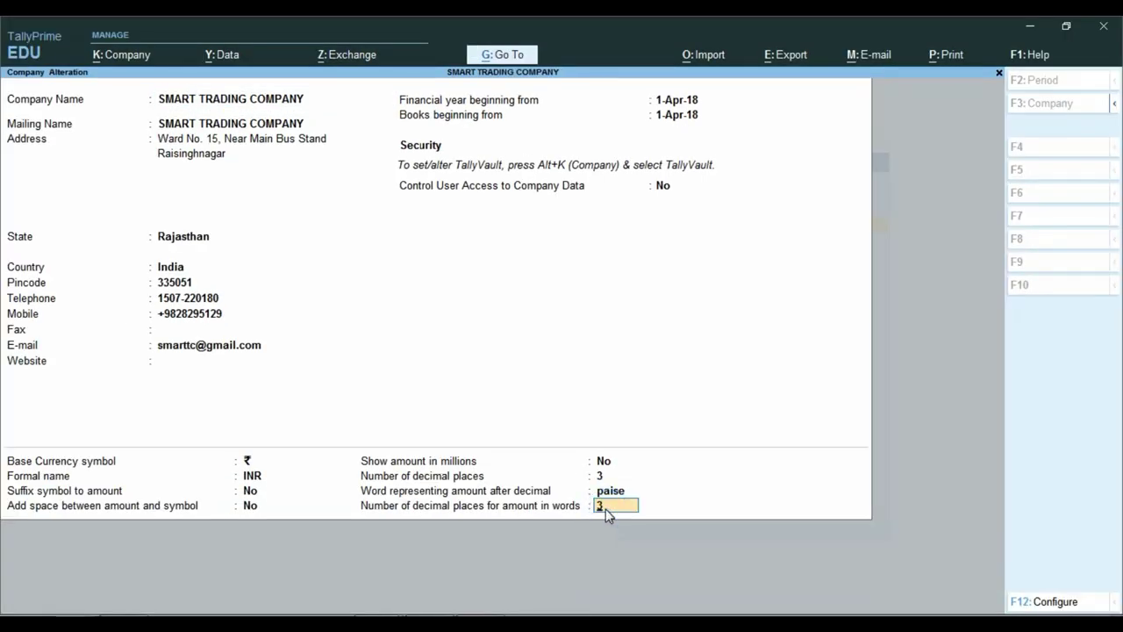
{"action": "key", "text": "Return"}
{"action": "key", "text": "Return"}
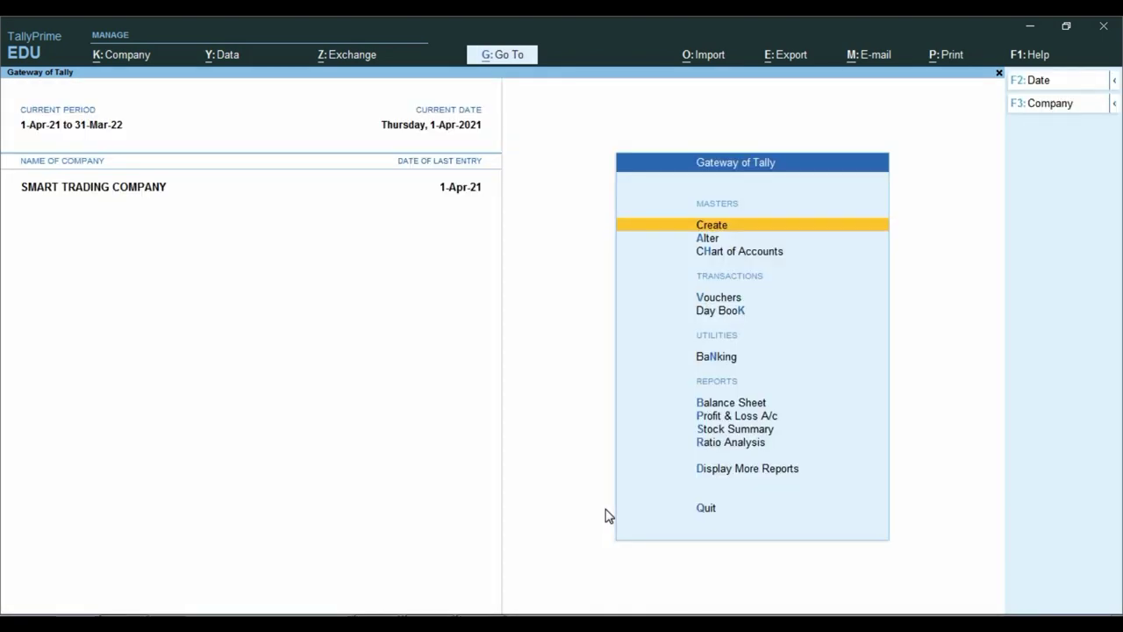
Reopen sales voucher 001 from the Day Book and generate its tax invoice preview
{"action": "key", "text": "d"}
{"action": "key", "text": "d"}
{"action": "key", "text": "Return"}
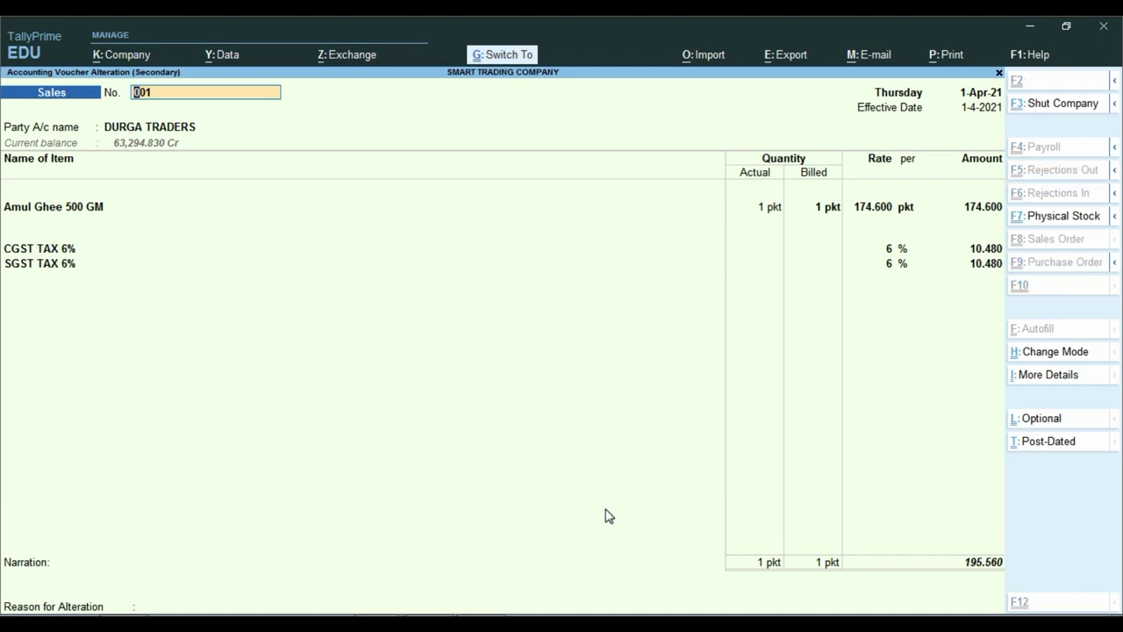
{"action": "key", "text": "ctrl+a"}
{"action": "key", "text": "alt+p"}
{"action": "key", "text": "i"}
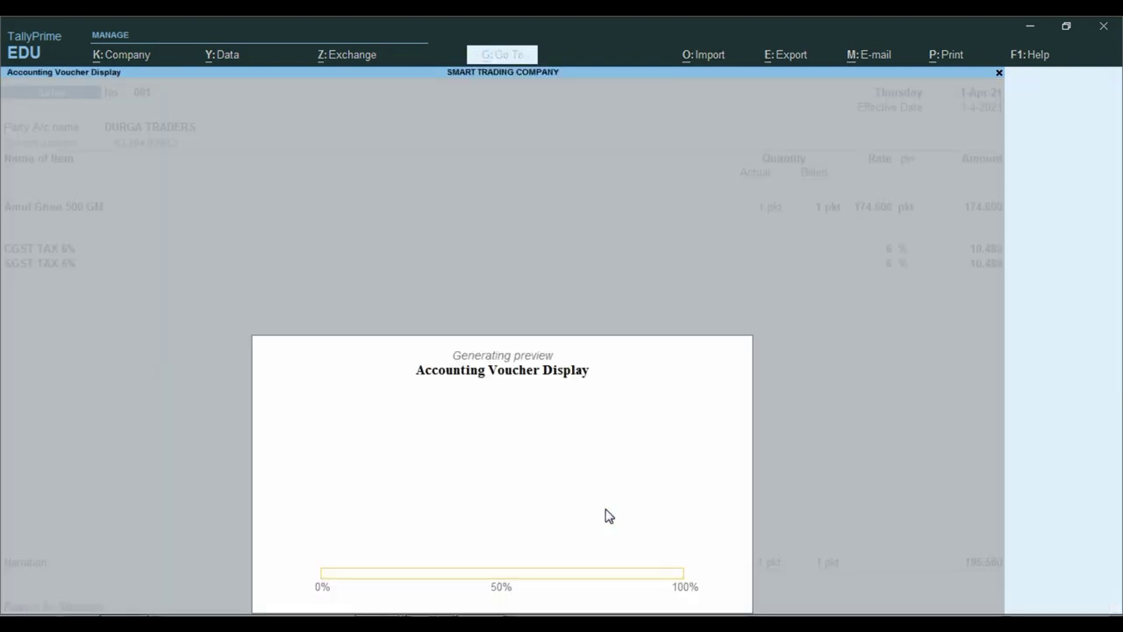
Enlarge the preview to compare the invoice total with the amount in words, and return to the Gateway of Tally
{"action": "key", "text": "z"}
{"action": "scroll", "coordinate": [476, 601], "scroll_direction": "down", "scroll_amount": 5}
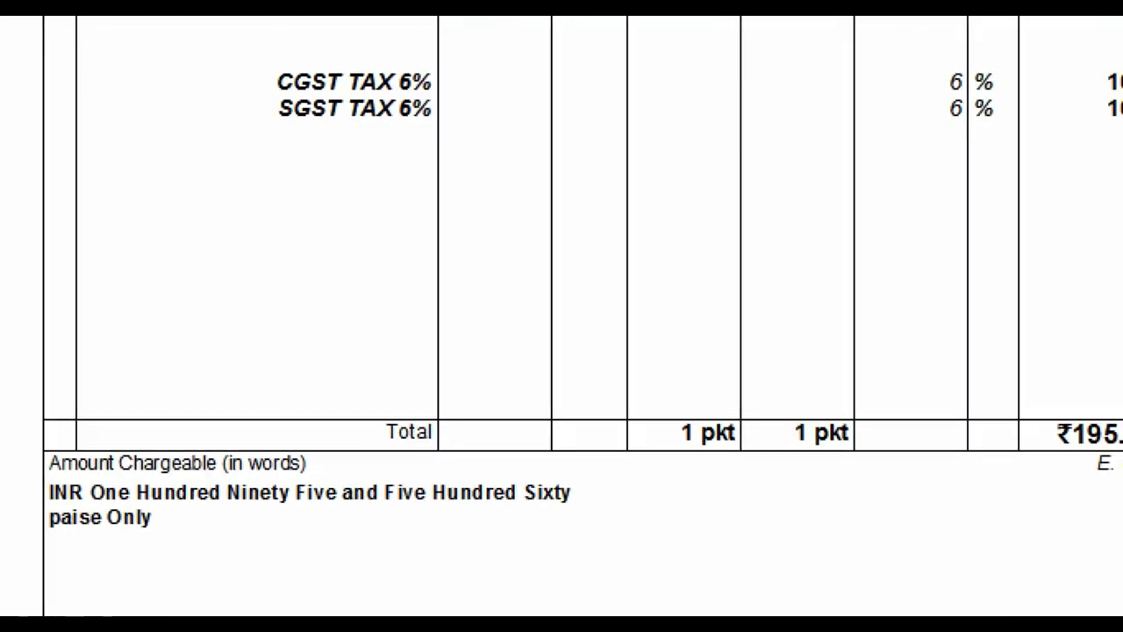
{"action": "left_click", "coordinate": [32, 521]}
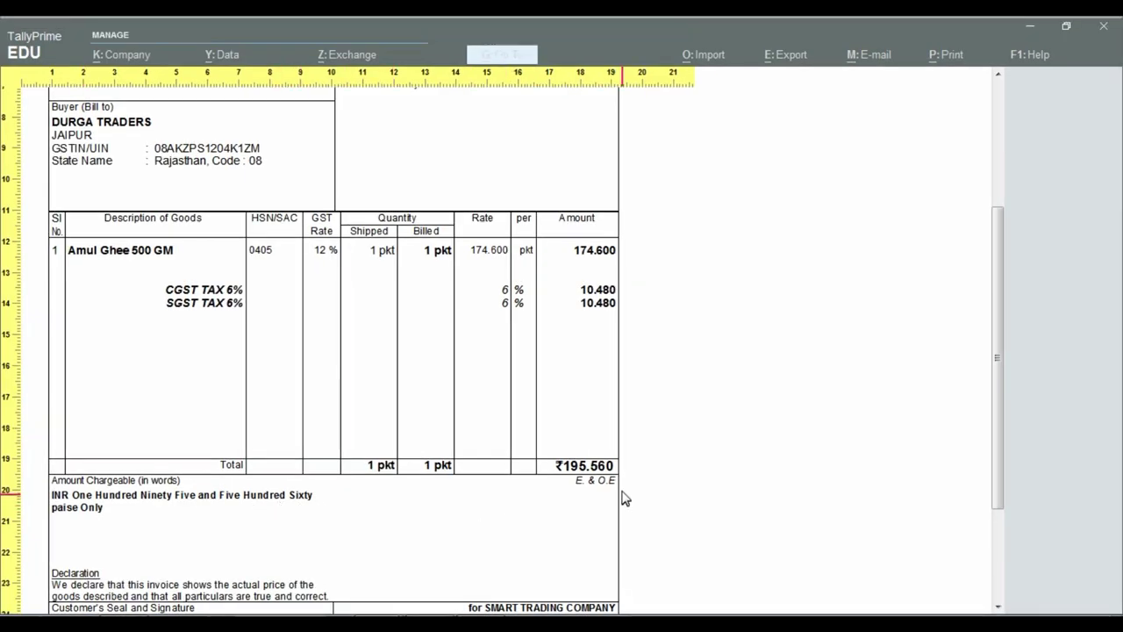
{"action": "key", "text": "Escape"}
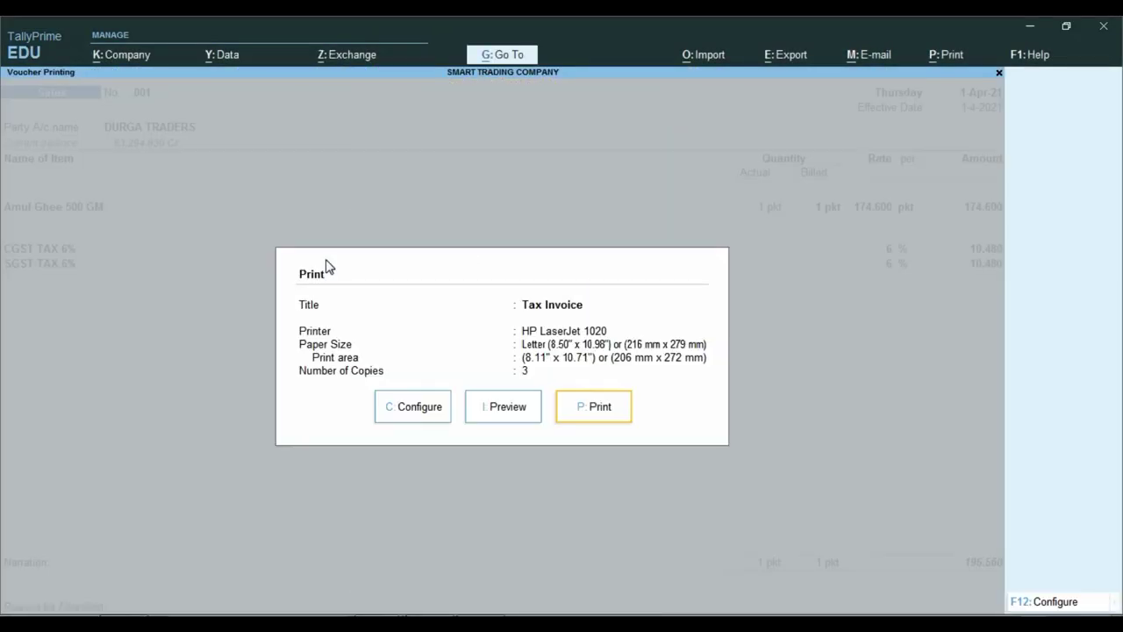
{"action": "key", "text": "Escape"}
{"action": "key", "text": "Escape"}
{"action": "key", "text": "Escape"}
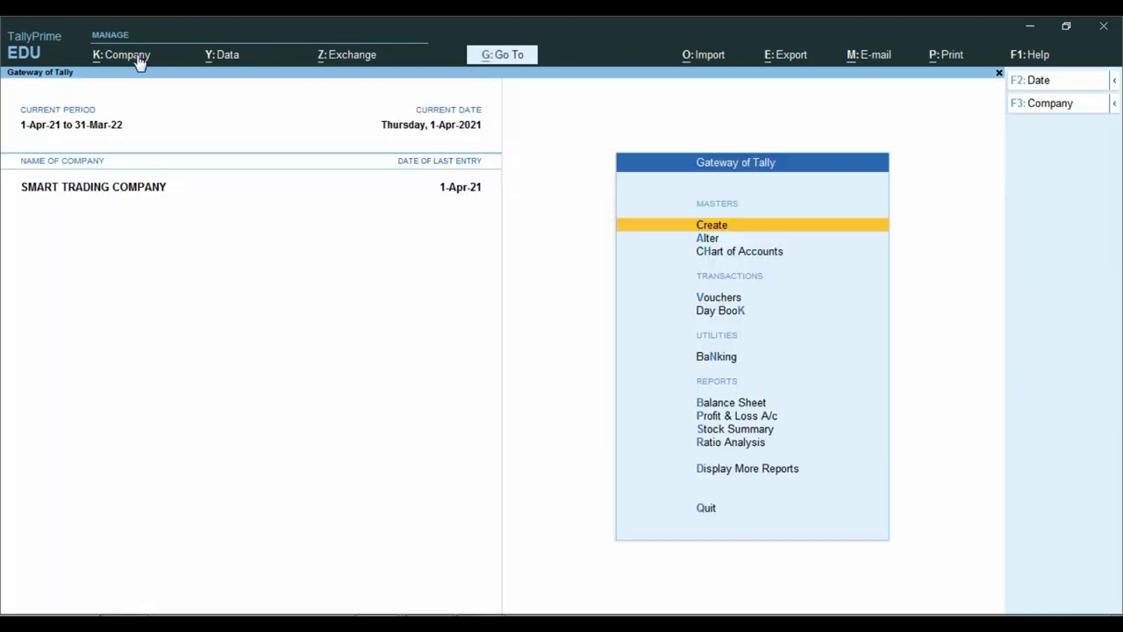
Set Number of decimal places for amount in words back to 2 in the company alteration and save it
{"action": "left_click", "coordinate": [138, 62]}
{"action": "left_click", "coordinate": [146, 104]}
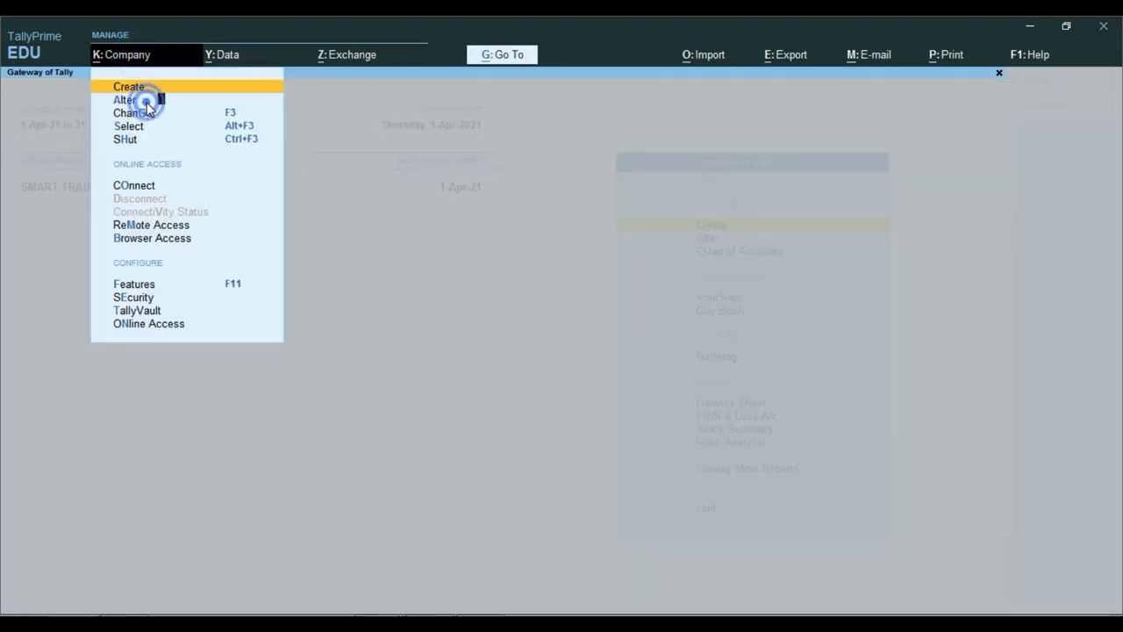
{"action": "key", "text": "ctrl+a"}
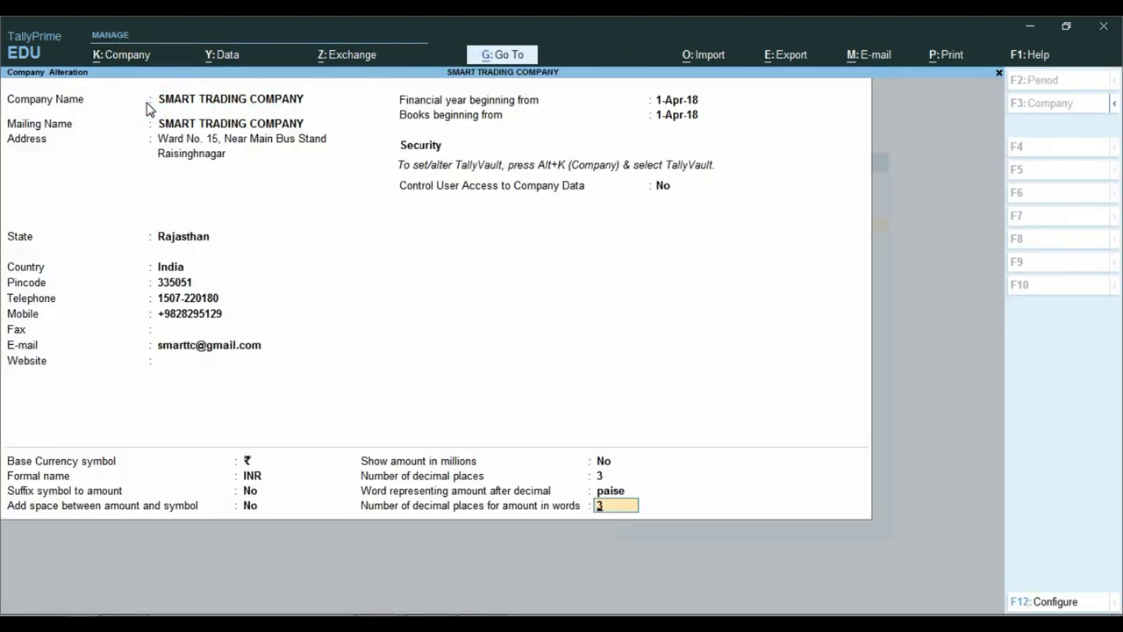
{"action": "key", "text": "Return"}
{"action": "key", "text": "Return"}
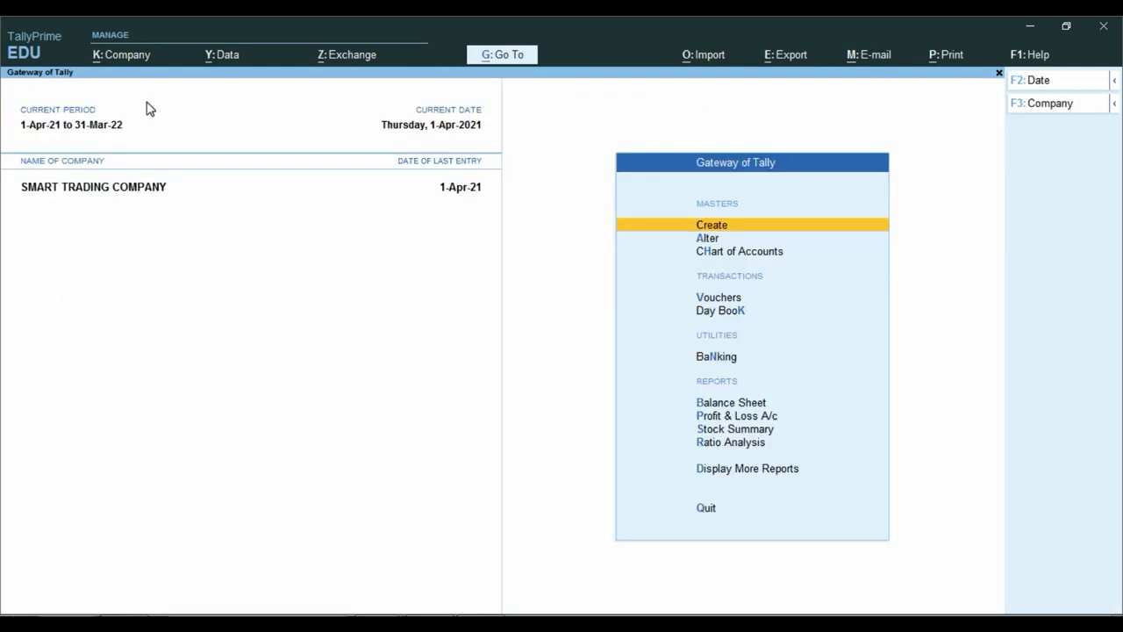
Open sales voucher 001 from the Day Book again and preview its tax invoice
{"action": "key", "text": "k"}
{"action": "key", "text": "Return"}
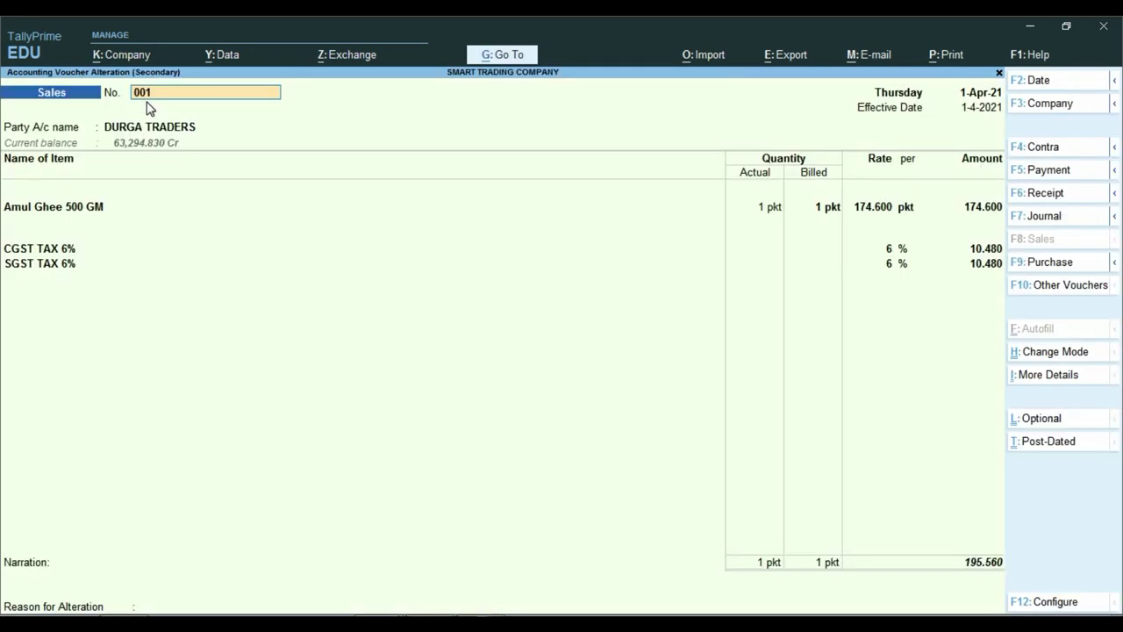
{"action": "key", "text": "ctrl+a"}
{"action": "key", "text": "Return"}
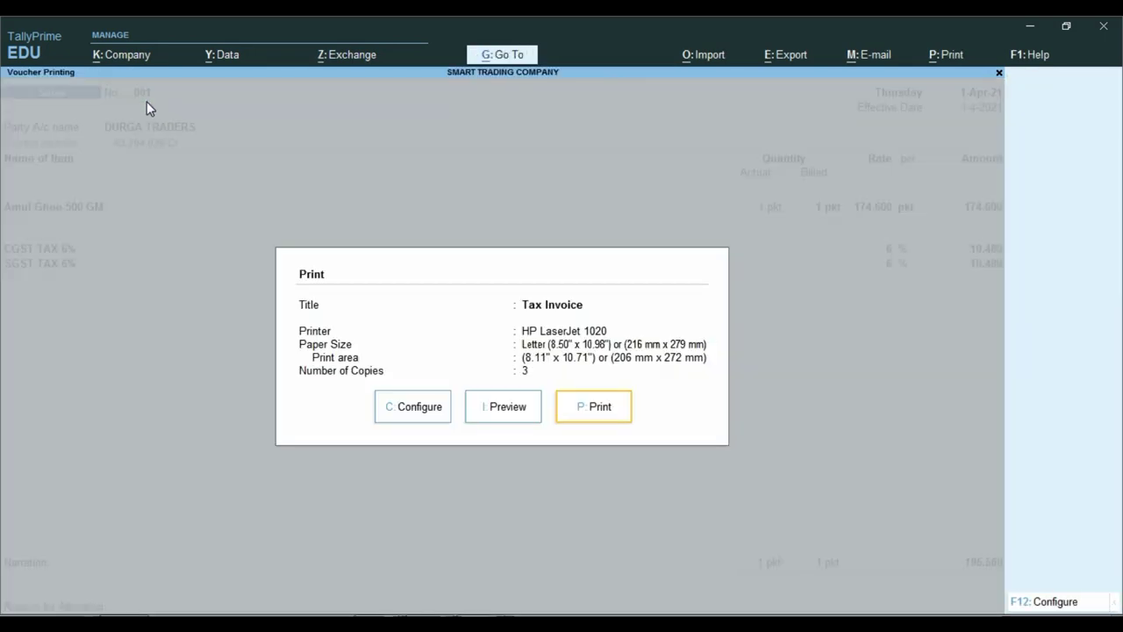
{"action": "key", "text": "i"}
Enlarge the invoice preview to check how the paise are written in the amount in words, and close the preview and voucher
{"action": "key", "text": "z"}
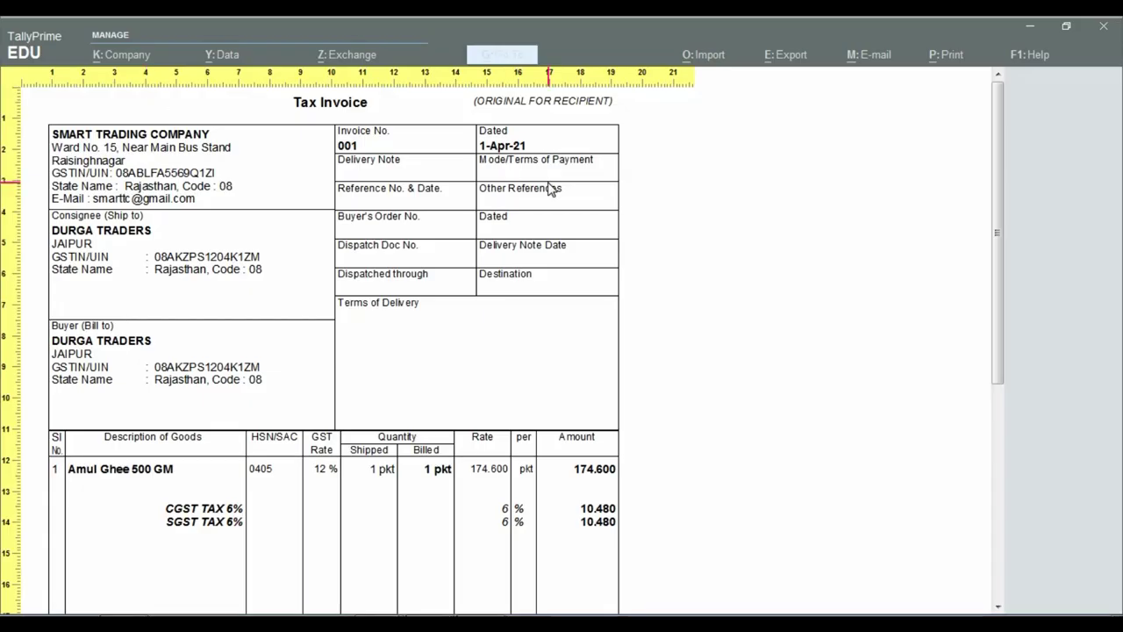
{"action": "scroll", "coordinate": [549, 184], "scroll_direction": "down", "scroll_amount": 10}
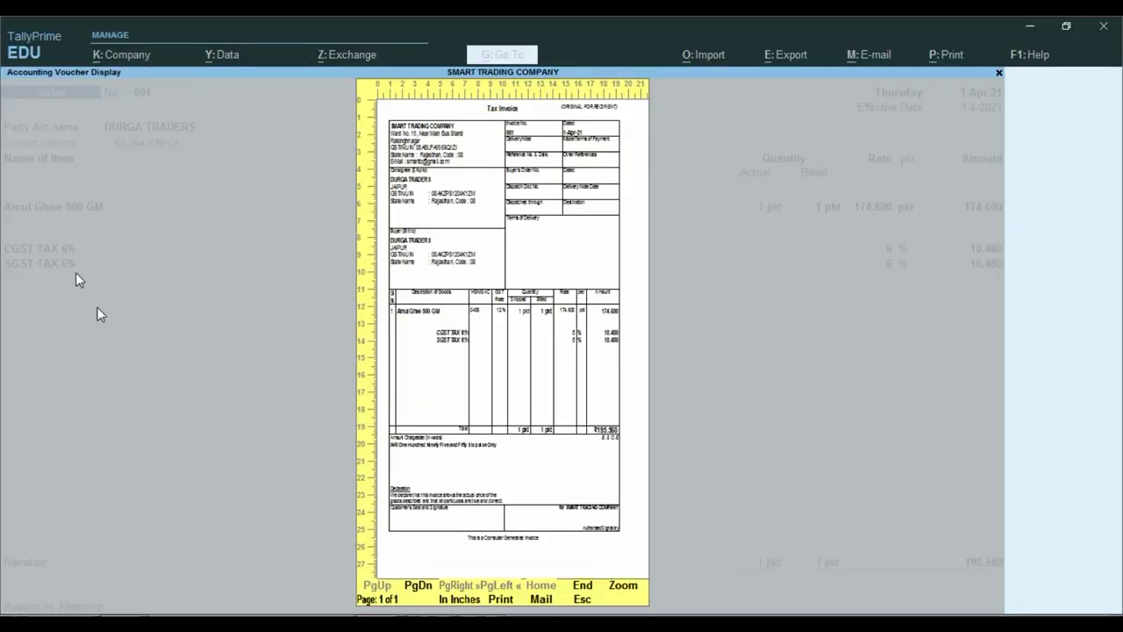
{"action": "key", "text": "Escape"}
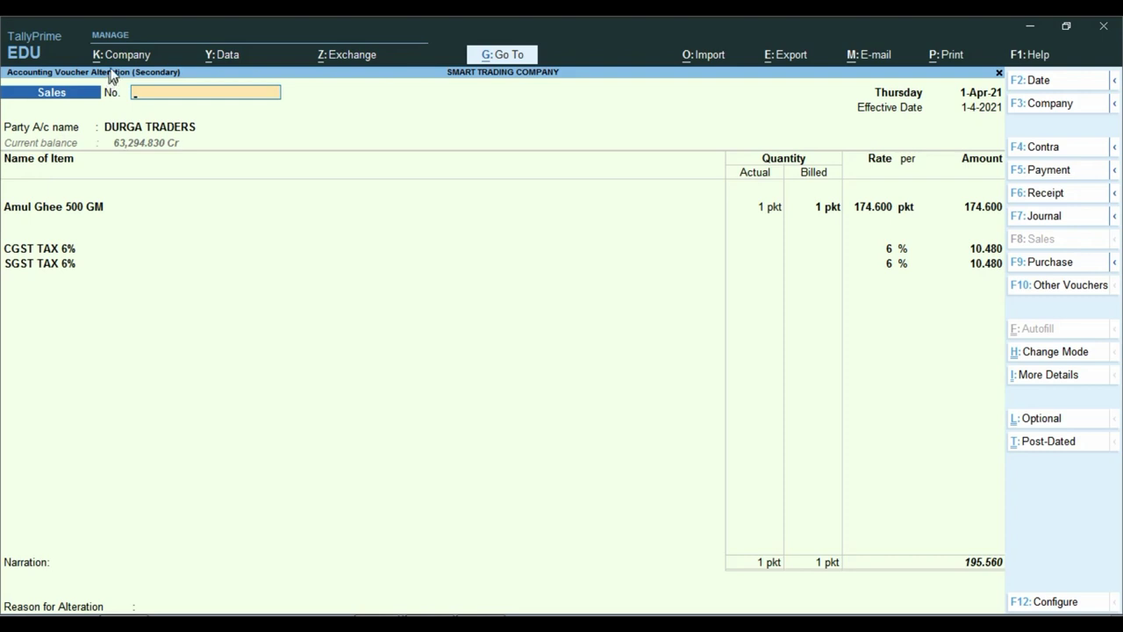
{"action": "key", "text": "Escape"}
{"action": "key", "text": "Escape"}
Set both Number of decimal places and Number of decimal places for amount in words to 4, and save the company alteration
{"action": "left_click", "coordinate": [119, 53]}
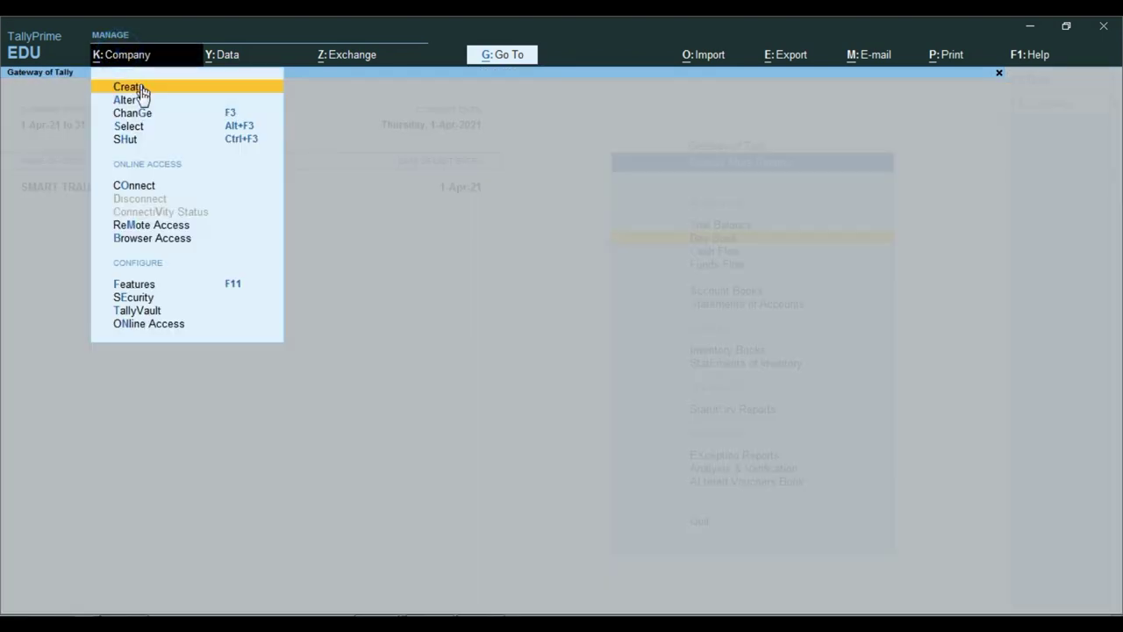
{"action": "left_click", "coordinate": [131, 101]}
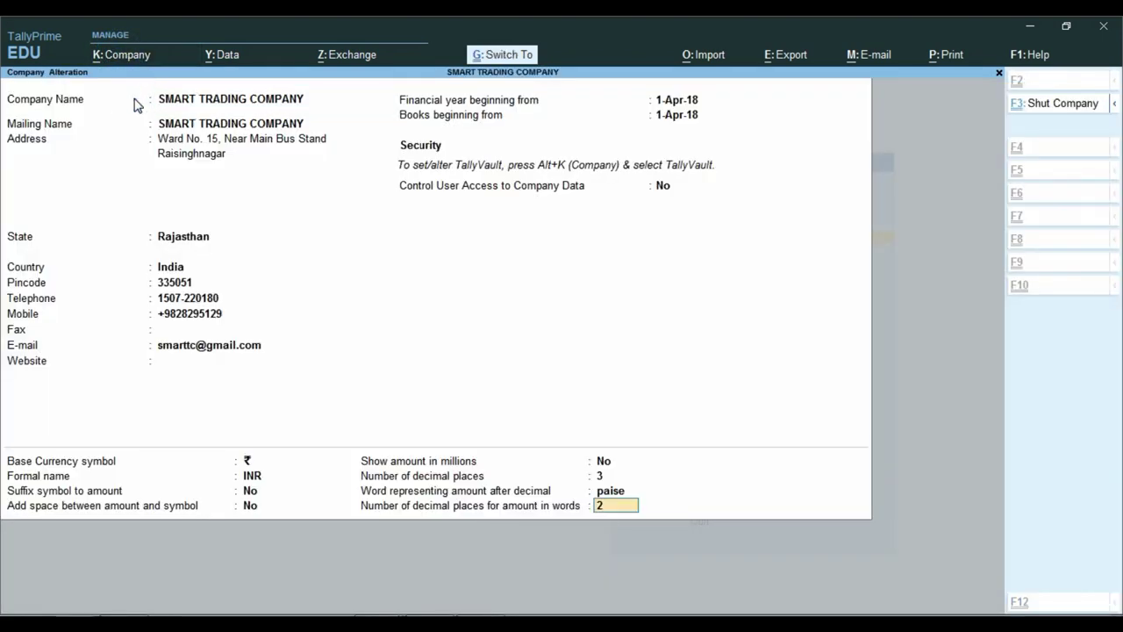
{"action": "key", "text": "Up"}
{"action": "key", "text": "Up"}
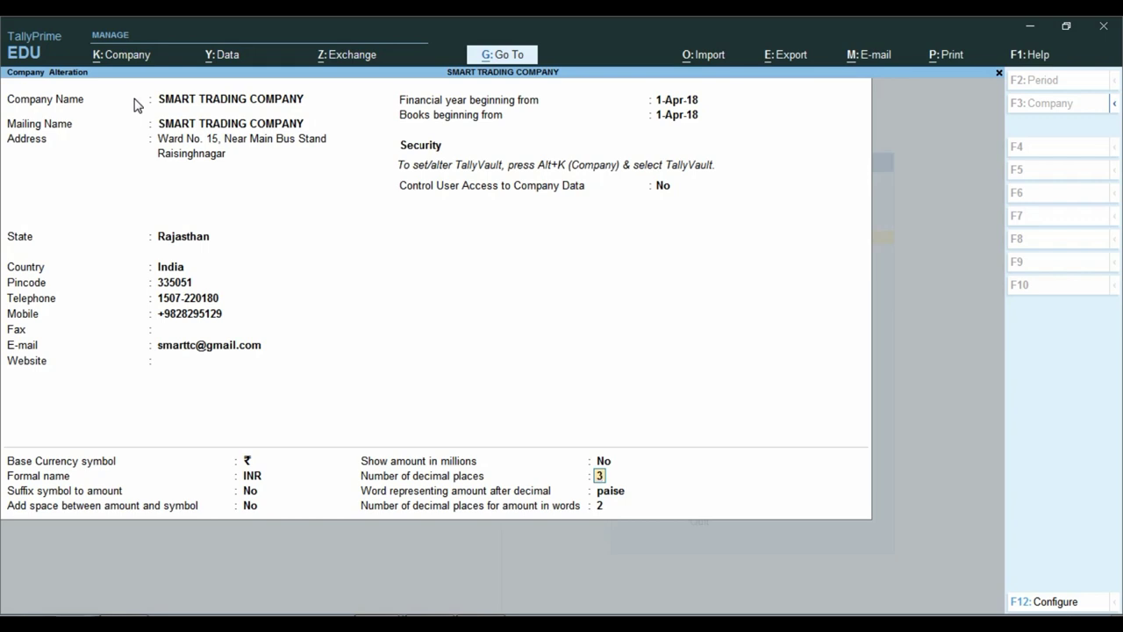
{"action": "type", "text": "4"}
{"action": "key", "text": "Return"}
{"action": "key", "text": "Return"}
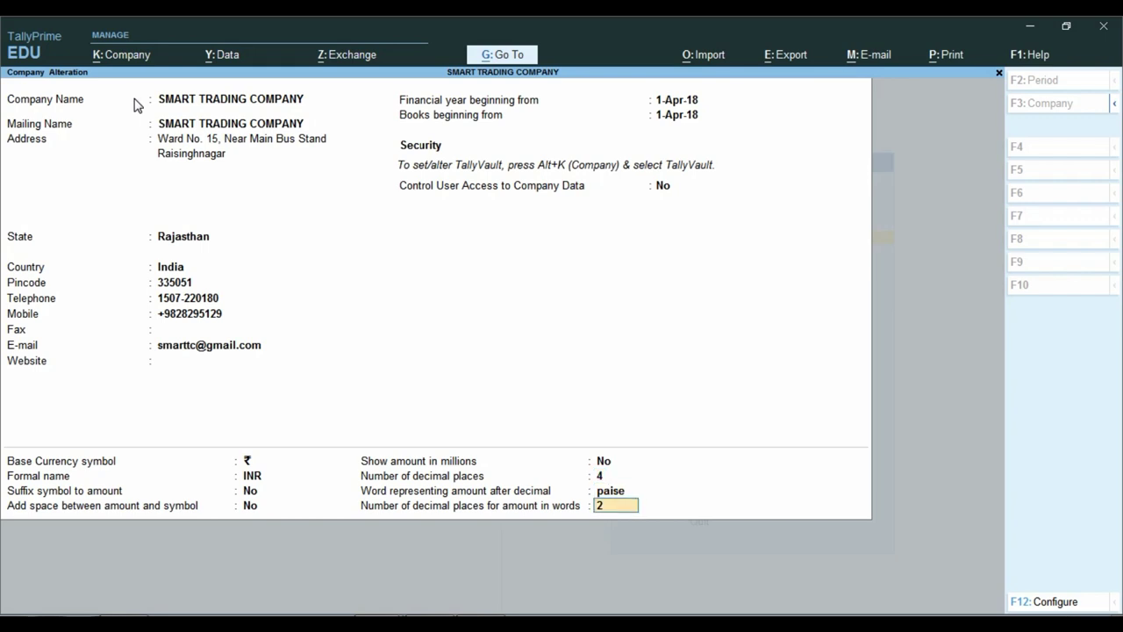
{"action": "key", "text": "Return"}
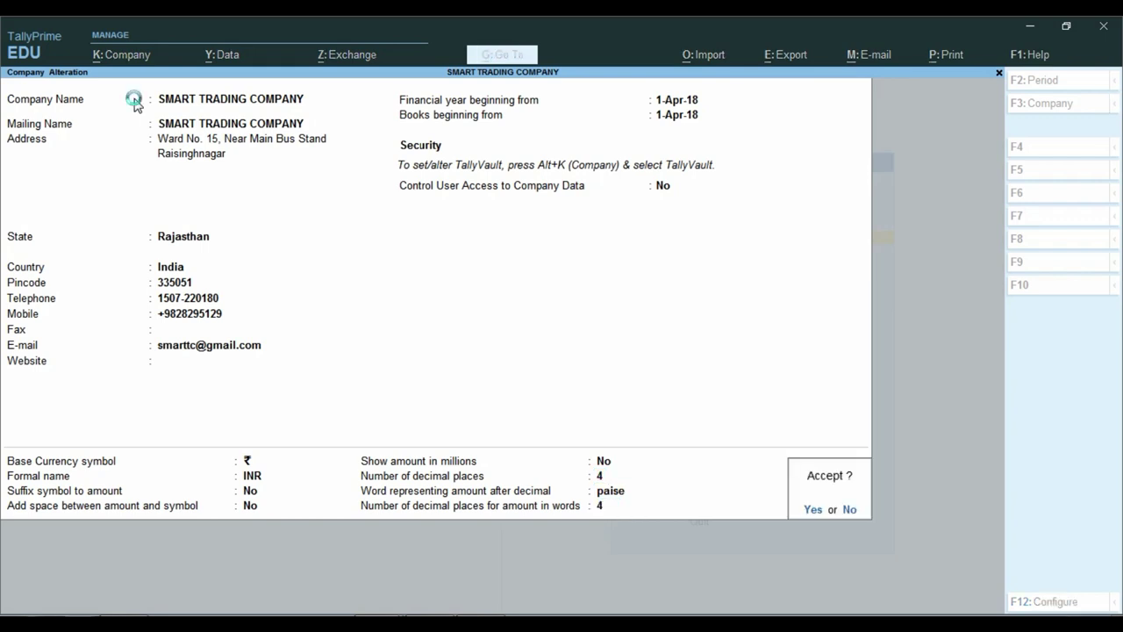
{"action": "key", "text": "y"}
Open sales voucher 001 from the Day Book and preview its tax invoice with the four-decimal currency settings
{"action": "key", "text": "d"}
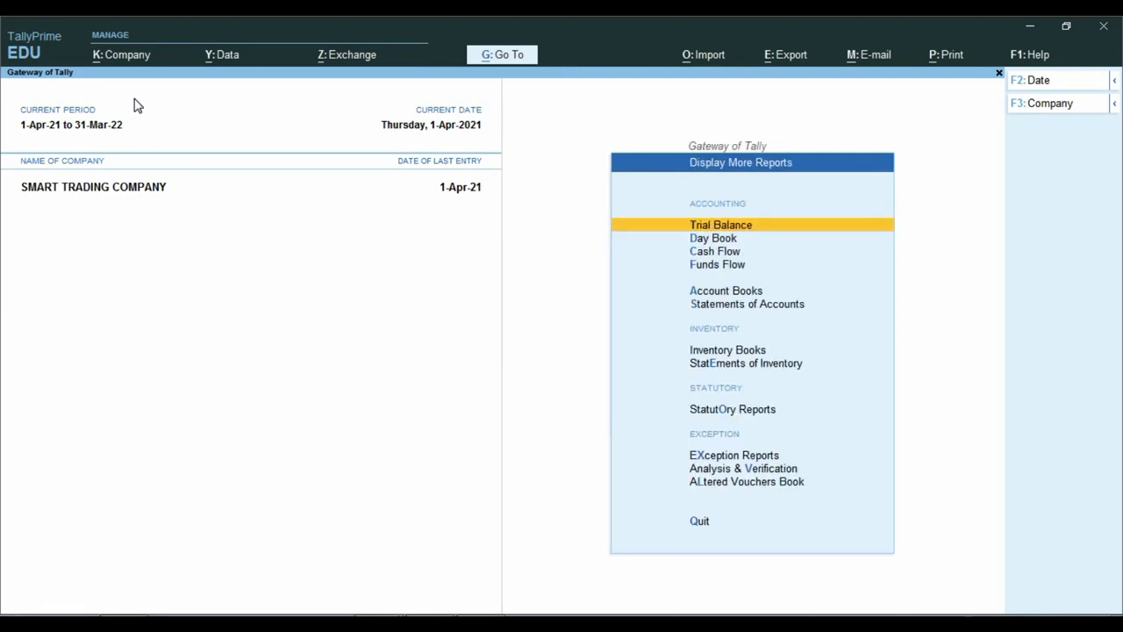
{"action": "key", "text": "d"}
{"action": "key", "text": "Return"}
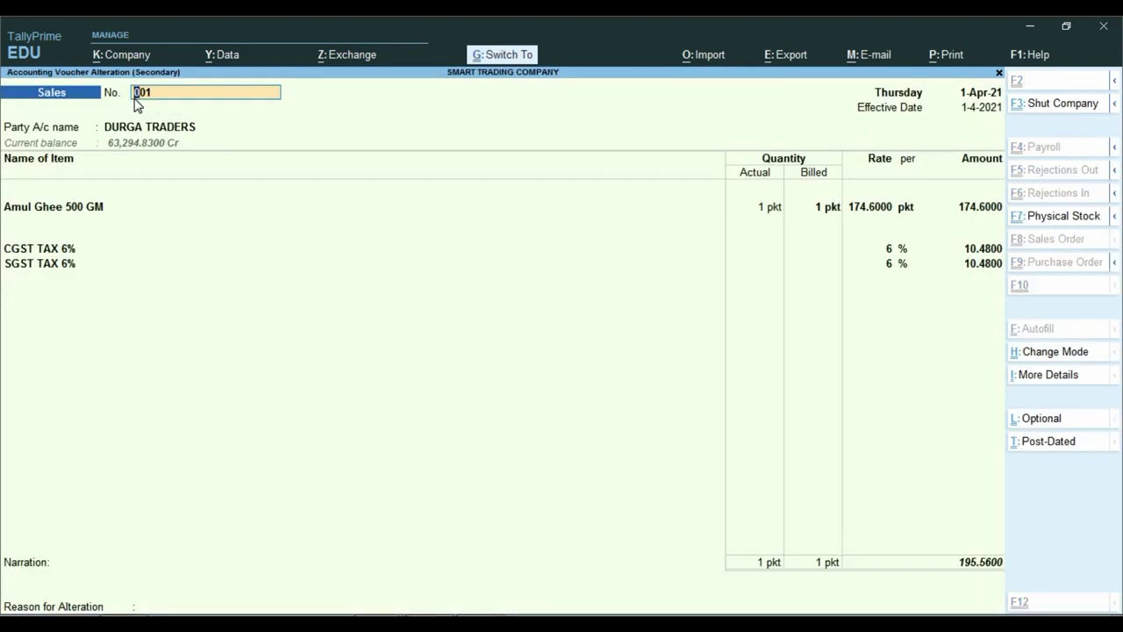
{"action": "key", "text": "ctrl+a"}
{"action": "key", "text": "Return"}
{"action": "key", "text": "i"}
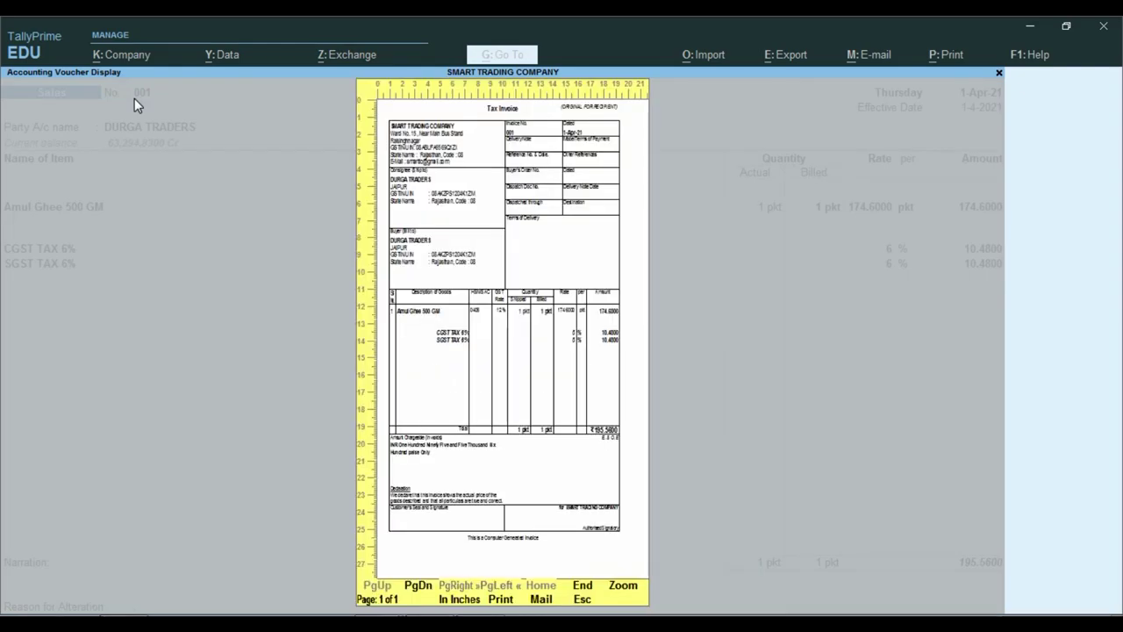
Enlarge the invoice preview and box the Amul Ghee 500 GM and CGST amounts to check their decimal places
{"action": "key", "text": "Return"}
{"action": "scroll", "coordinate": [334, 351], "scroll_direction": "down", "scroll_amount": 3}
{"action": "scroll", "coordinate": [622, 536], "scroll_direction": "down", "scroll_amount": 1}
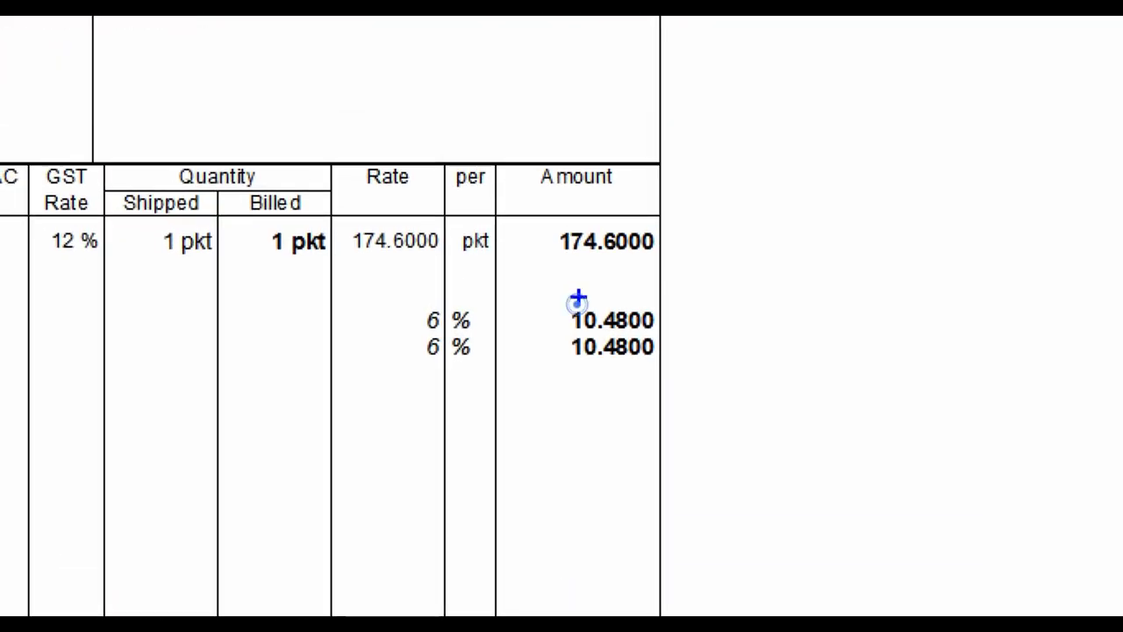
{"action": "mouse_move", "coordinate": [547, 219]}
{"action": "left_mouse_down"}
{"action": "mouse_move", "coordinate": [612, 250]}
{"action": "mouse_move", "coordinate": [706, 252]}
{"action": "left_mouse_up"}
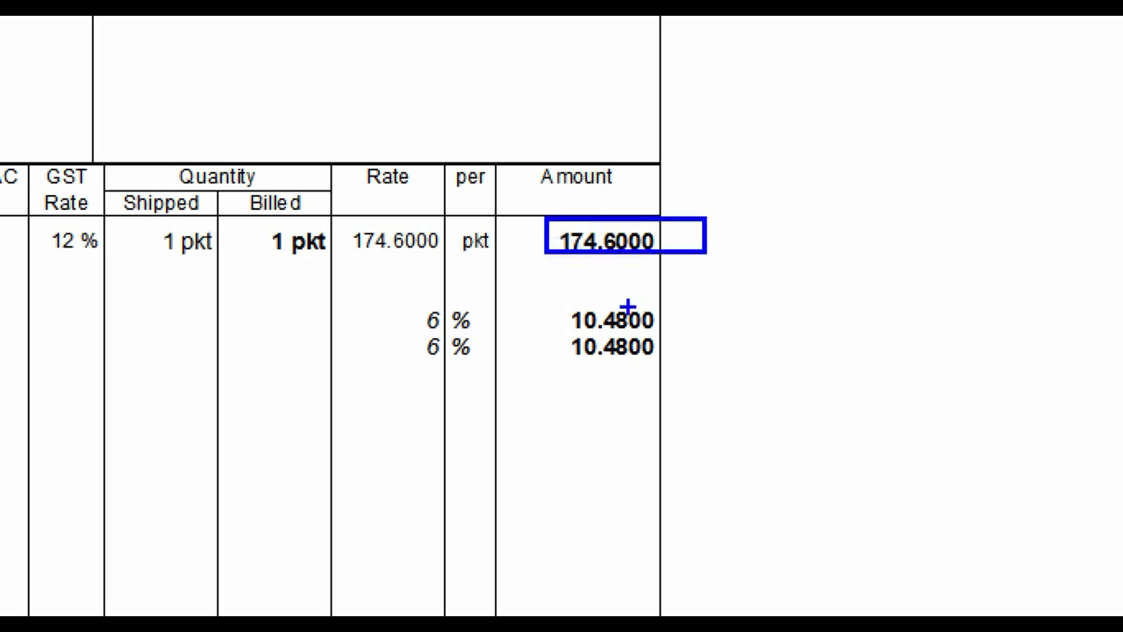
{"action": "mouse_move", "coordinate": [555, 300]}
{"action": "left_mouse_down"}
{"action": "mouse_move", "coordinate": [623, 327]}
{"action": "mouse_move", "coordinate": [700, 331]}
{"action": "left_mouse_up"}
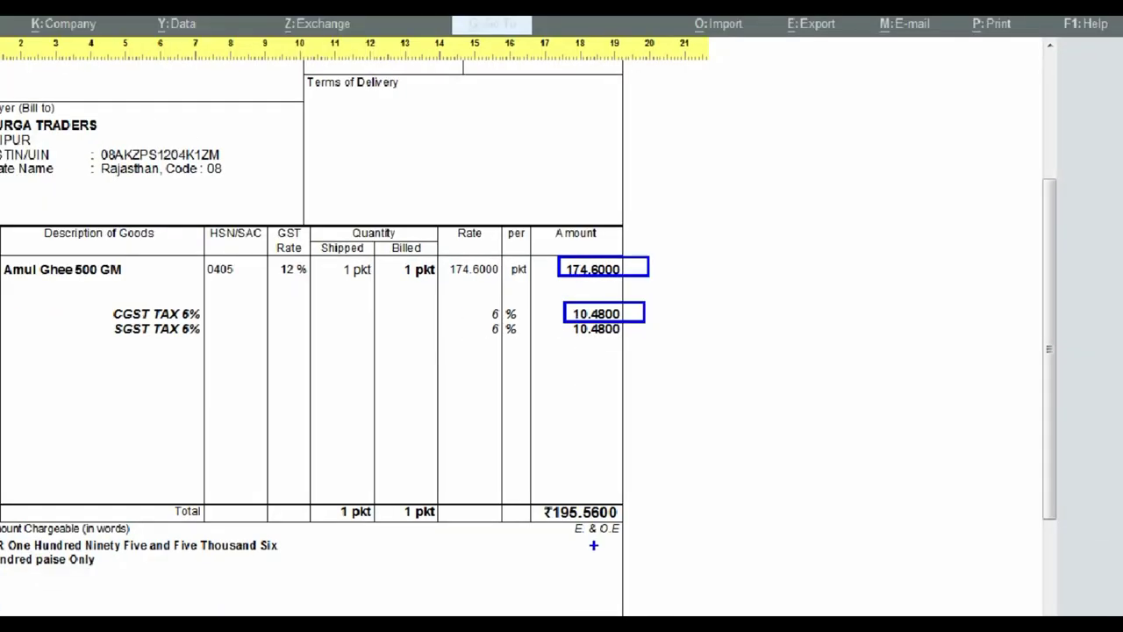
Check how the paise are written in the invoice's amount in words, and close the preview and the voucher
{"action": "scroll", "coordinate": [597, 553], "scroll_direction": "up", "scroll_amount": 1}
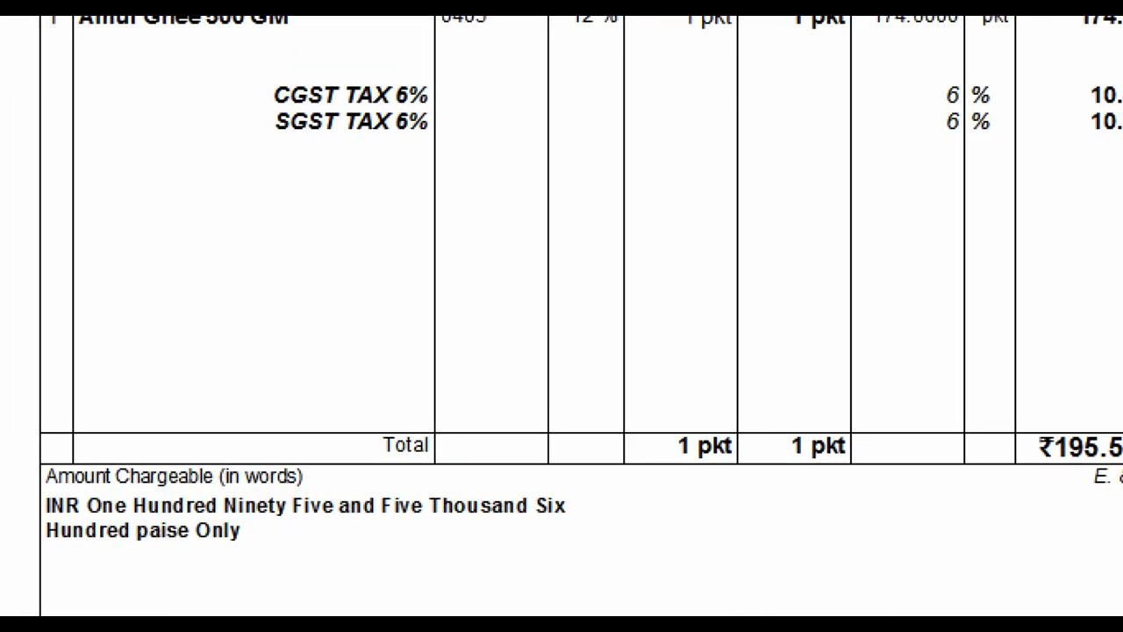
{"action": "left_click", "coordinate": [61, 574]}
{"action": "left_click", "coordinate": [140, 226]}
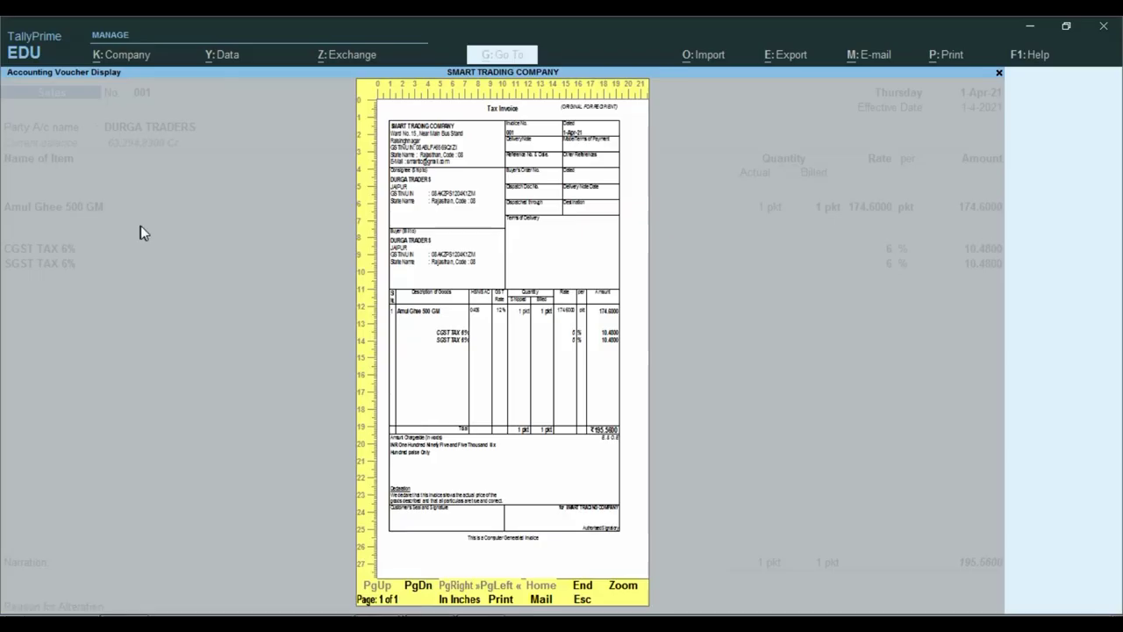
{"action": "key", "text": "Escape"}
{"action": "key", "text": "Escape"}
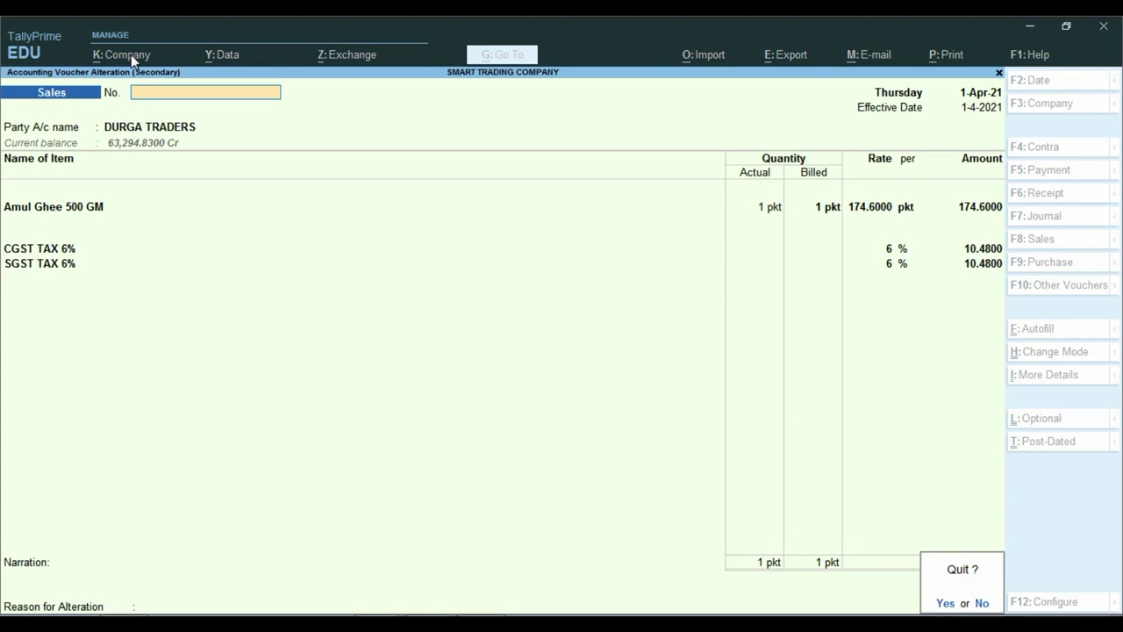
{"action": "key", "text": "y"}
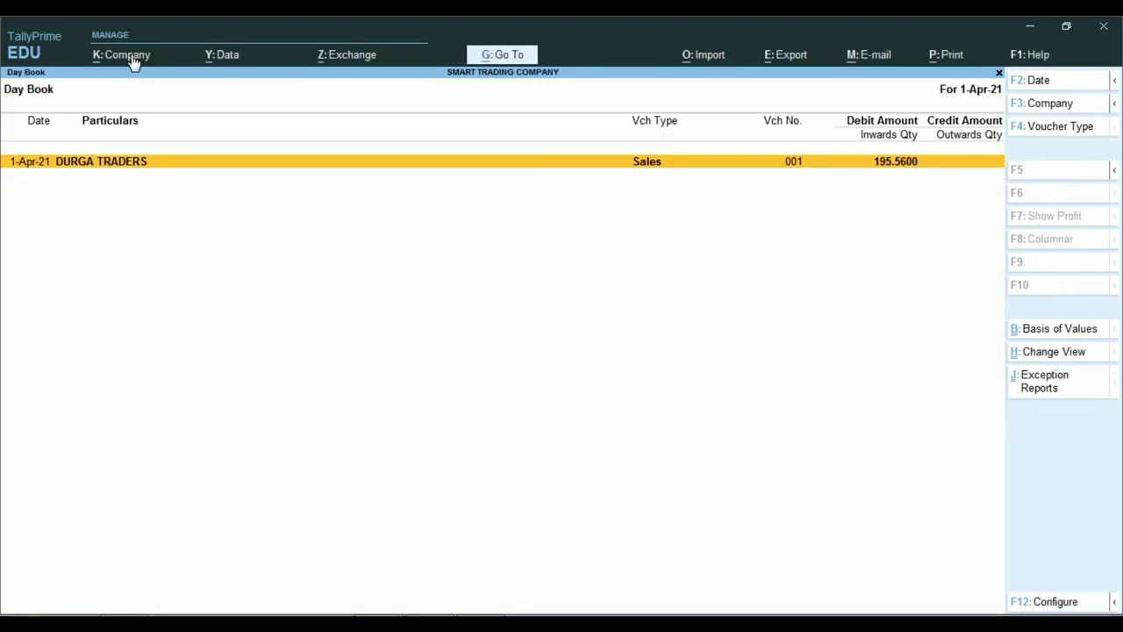